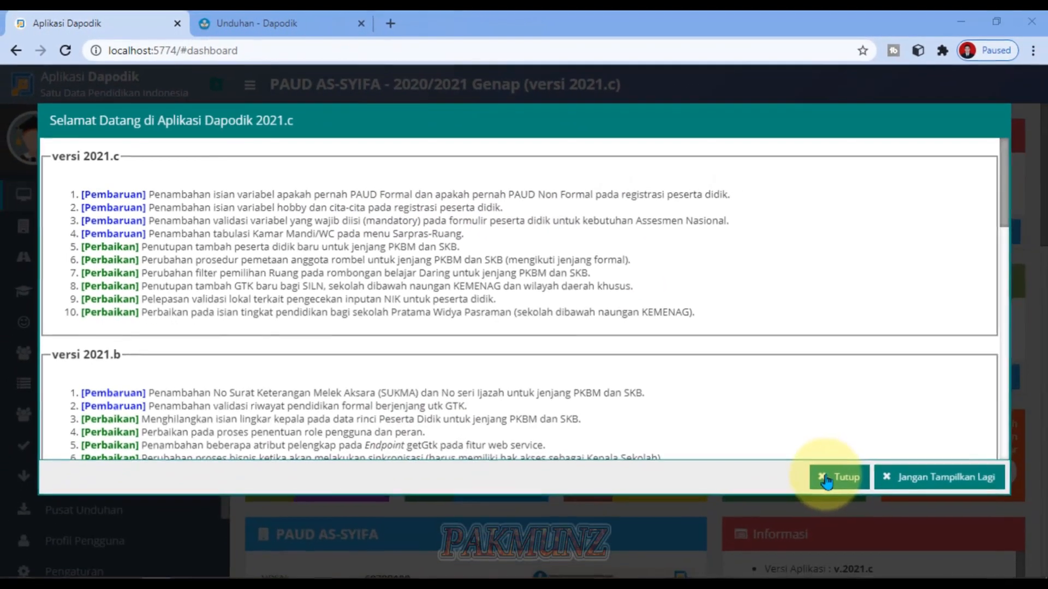
- Dismiss the welcome notes and open the Peserta Didik student list, acknowledging its information notice
{"action": "left_click", "coordinate": [826, 480]}
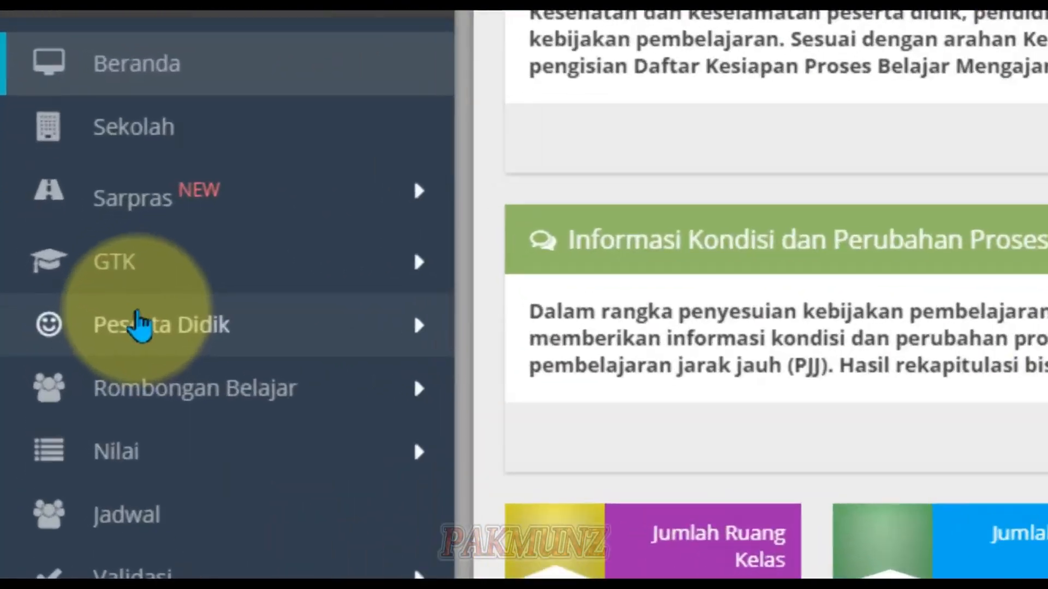
{"action": "left_click", "coordinate": [66, 322]}
{"action": "left_click", "coordinate": [256, 414]}
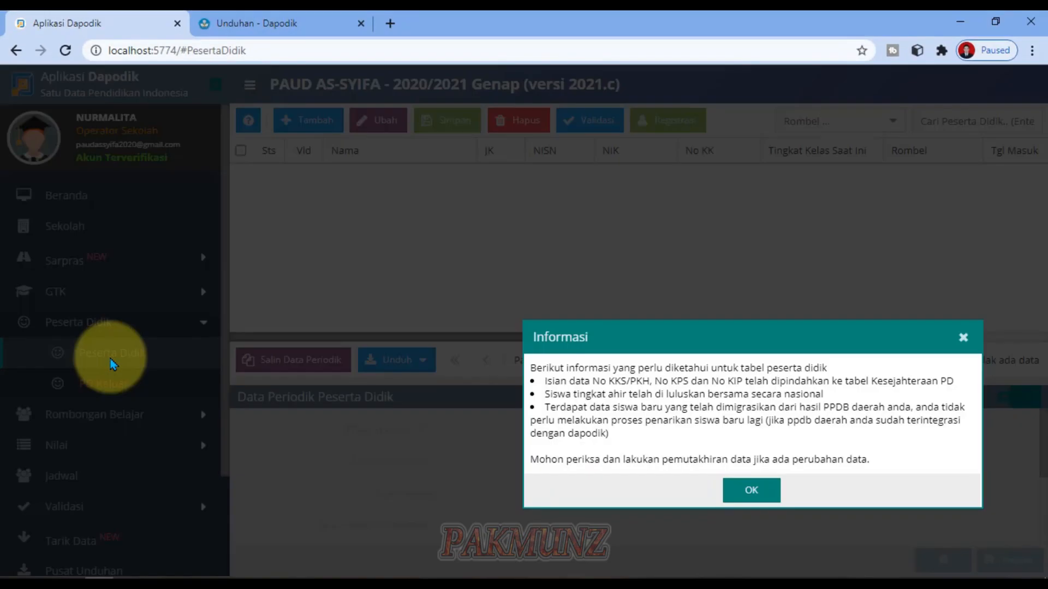
{"action": "left_click", "coordinate": [745, 491]}
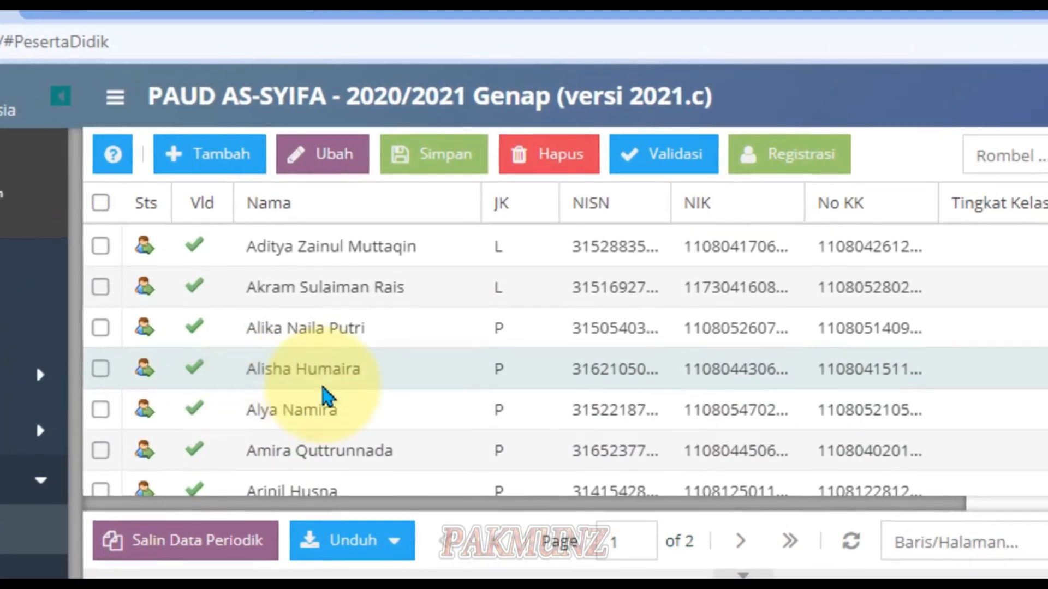
- Open the registration form of the fourth student in the list and review its entry and leaving fields
{"action": "left_click", "coordinate": [328, 377]}
{"action": "left_click", "coordinate": [753, 164]}
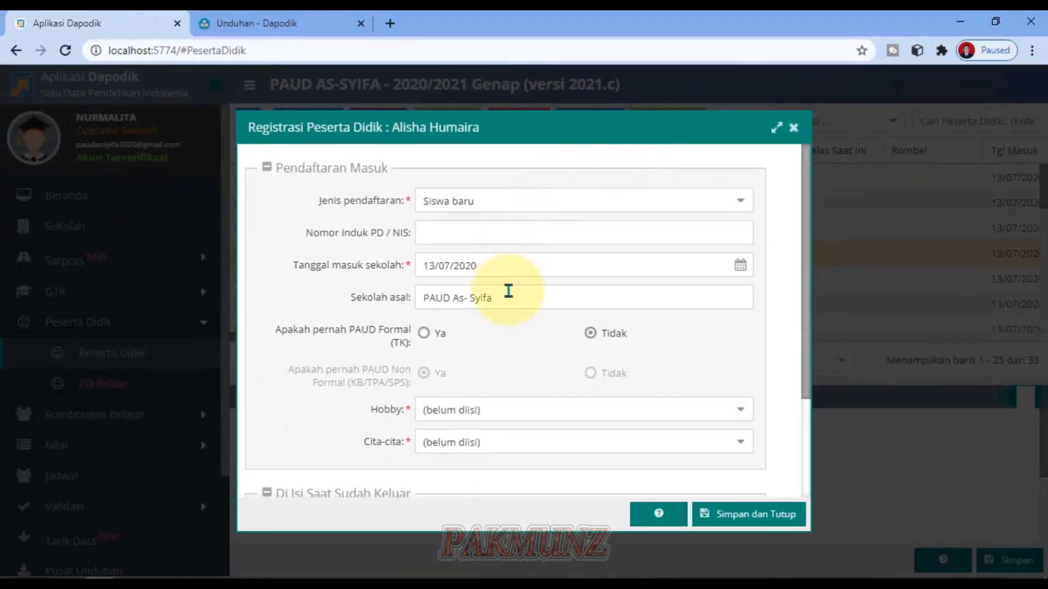
{"action": "scroll", "coordinate": [526, 332], "scroll_direction": "down", "scroll_amount": 3}
{"action": "scroll", "coordinate": [535, 325], "scroll_direction": "up", "scroll_amount": 2}
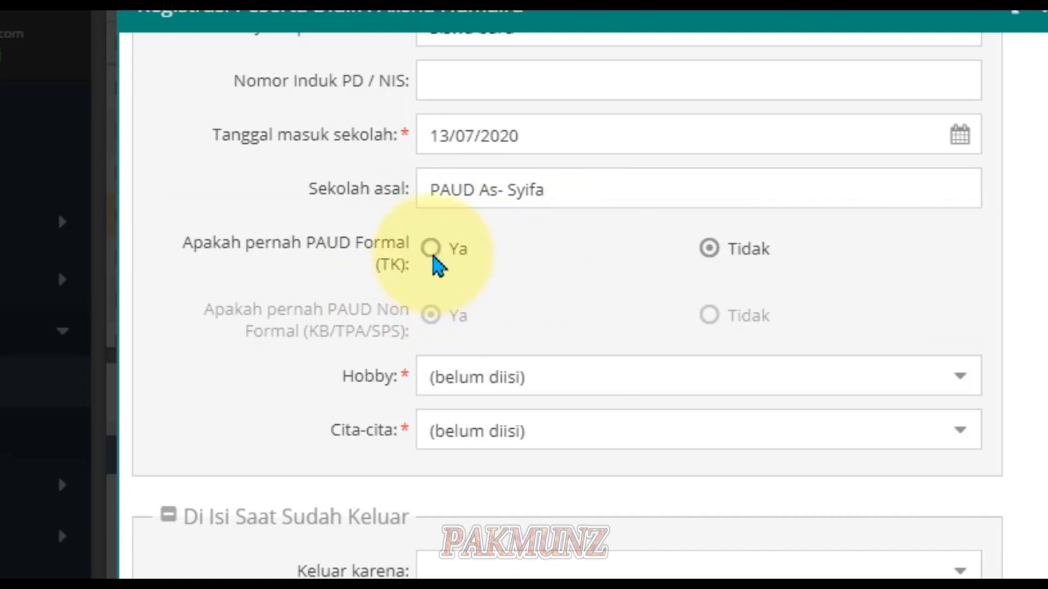
{"action": "scroll", "coordinate": [433, 332], "scroll_direction": "down", "scroll_amount": 2}
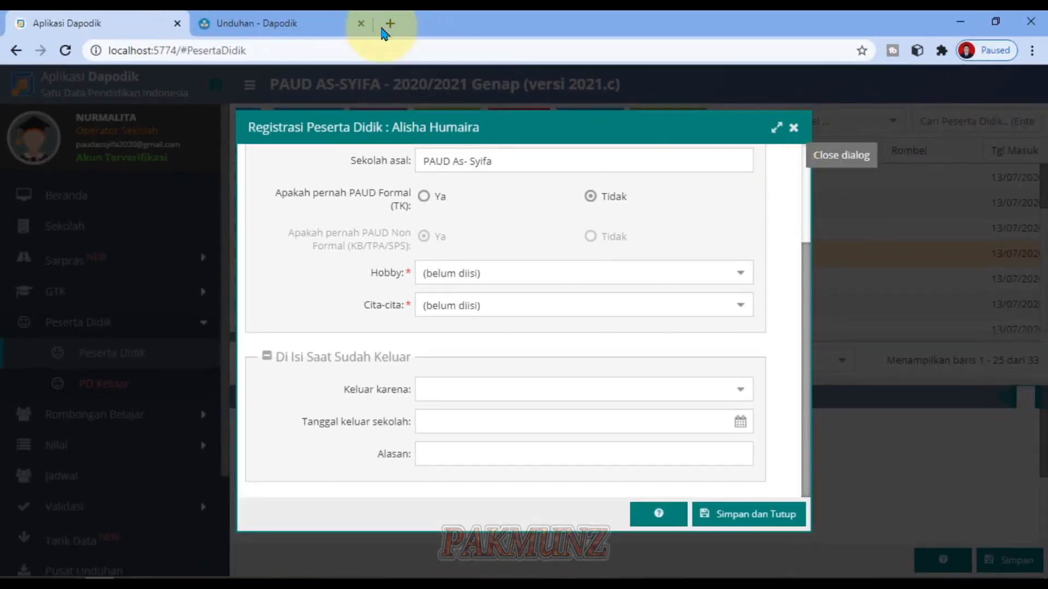
- Check the hobby and cita-cita entry in the 2021.c change list on the Unduhan page, then close the student's registration form
{"action": "left_click", "coordinate": [267, 23]}
{"action": "left_click_drag", "start_coordinate": [214, 327], "coordinate": [454, 329]}
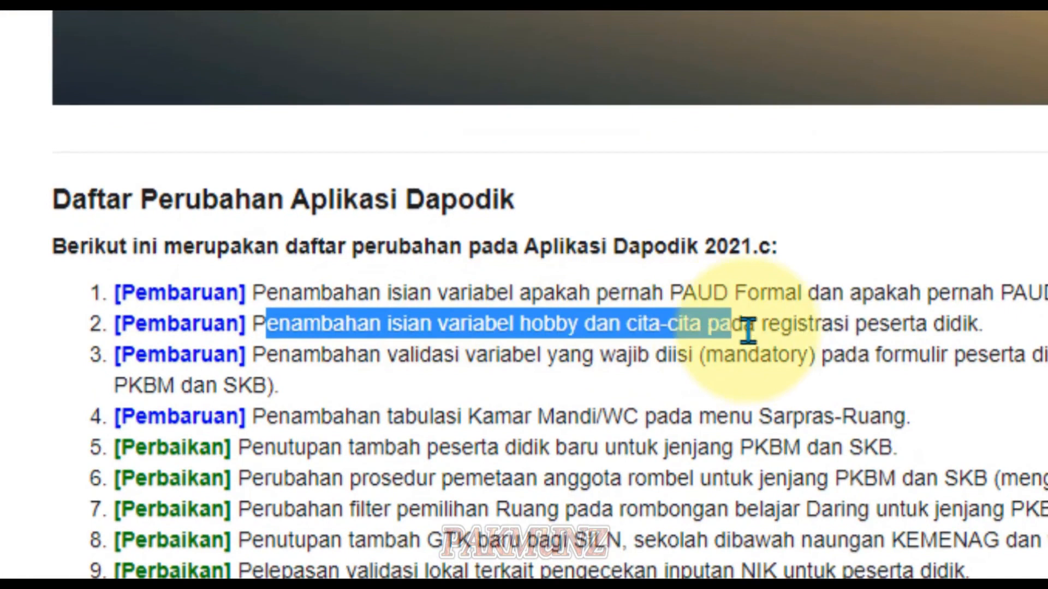
{"action": "left_click_drag", "start_coordinate": [748, 330], "coordinate": [1006, 347]}
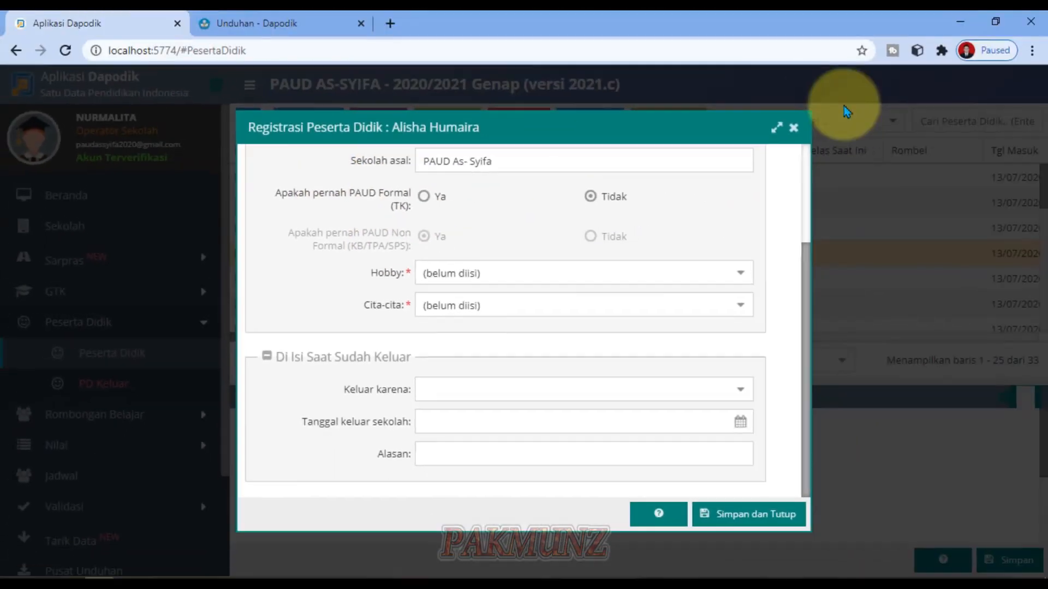
{"action": "left_click", "coordinate": [795, 130]}
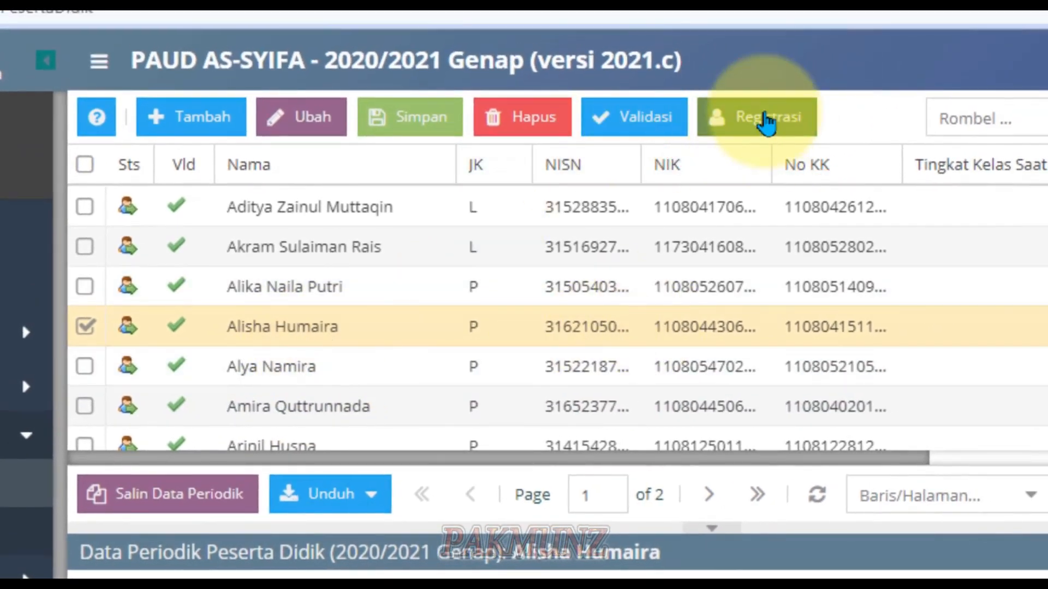
- Reopen the selected student's registration form and examine the available Hobby options
{"action": "left_click", "coordinate": [769, 113]}
{"action": "scroll", "coordinate": [720, 400], "scroll_direction": "down", "scroll_amount": 3}
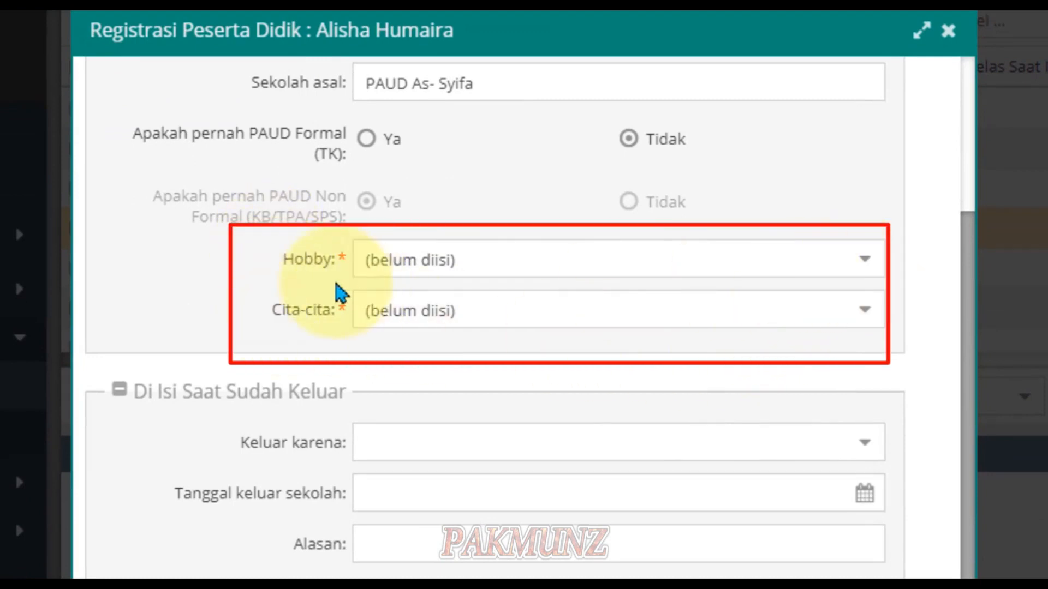
{"action": "left_click", "coordinate": [867, 271]}
{"action": "left_click", "coordinate": [868, 277]}
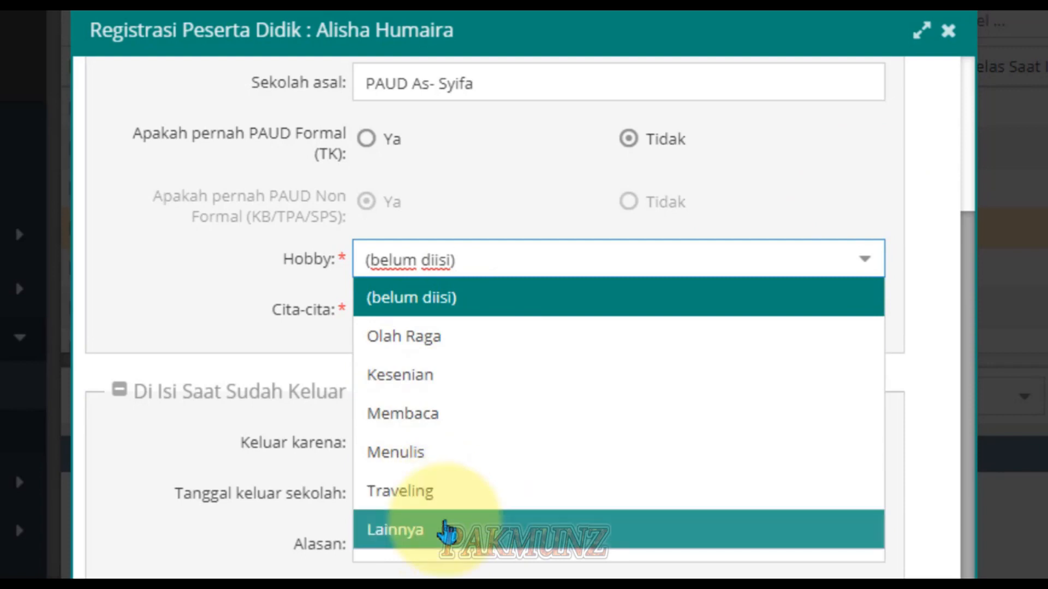
{"action": "left_click", "coordinate": [253, 326]}
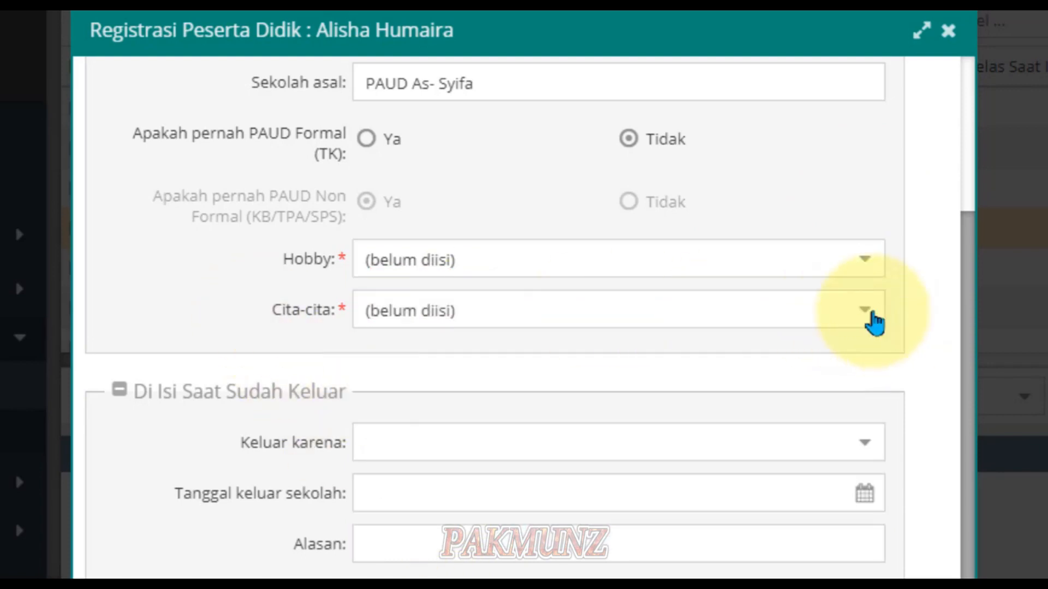
- Examine the available Cita-cita options in the registration form and close it without saving
{"action": "left_click", "coordinate": [873, 322]}
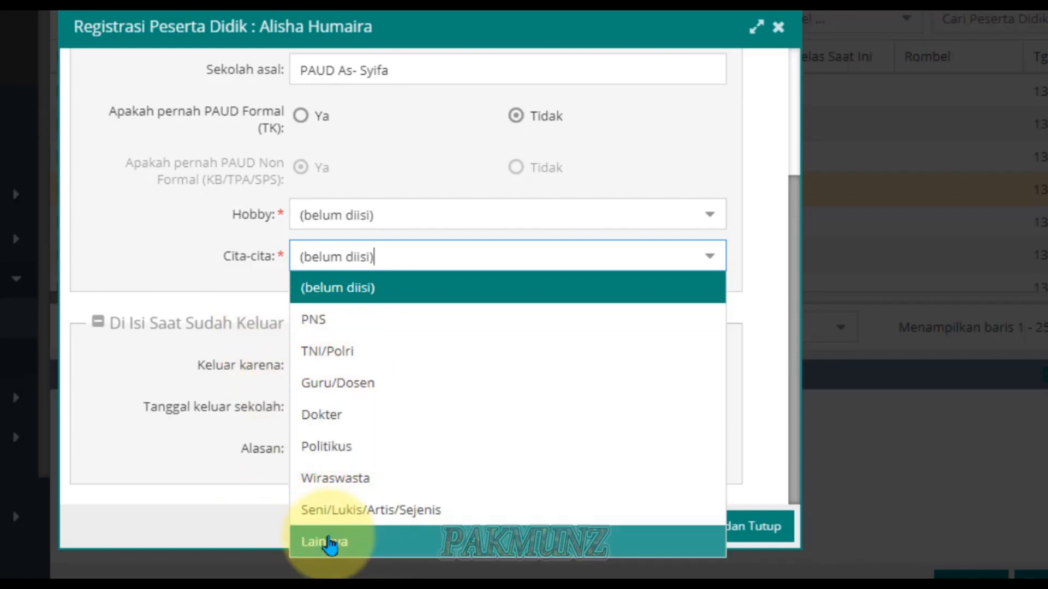
{"action": "left_click", "coordinate": [109, 226]}
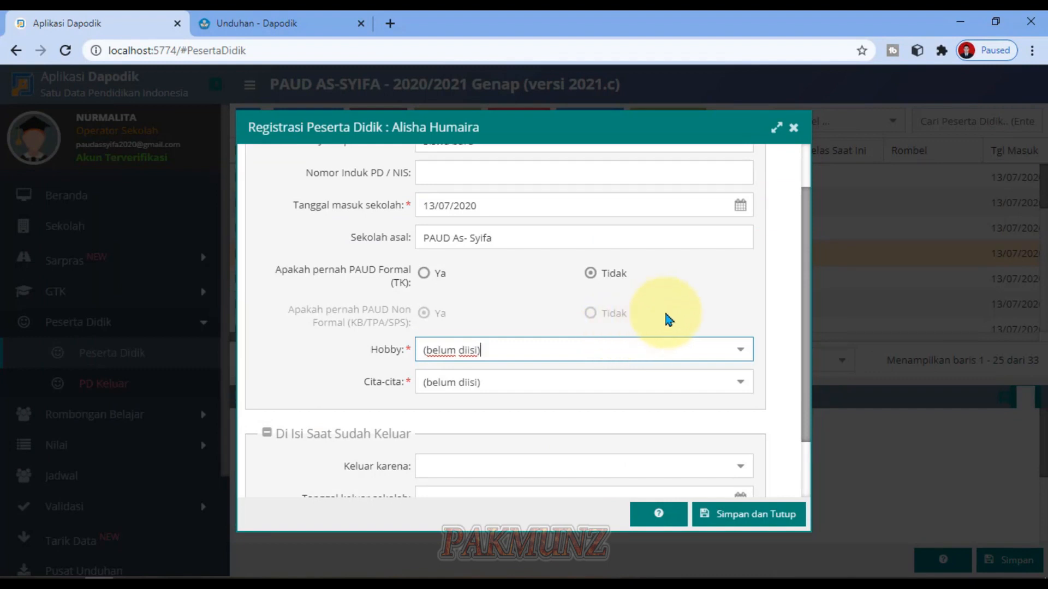
{"action": "left_click", "coordinate": [793, 128]}
- Select the fifth student and download the Daftar PD student list
{"action": "left_click", "coordinate": [418, 364]}
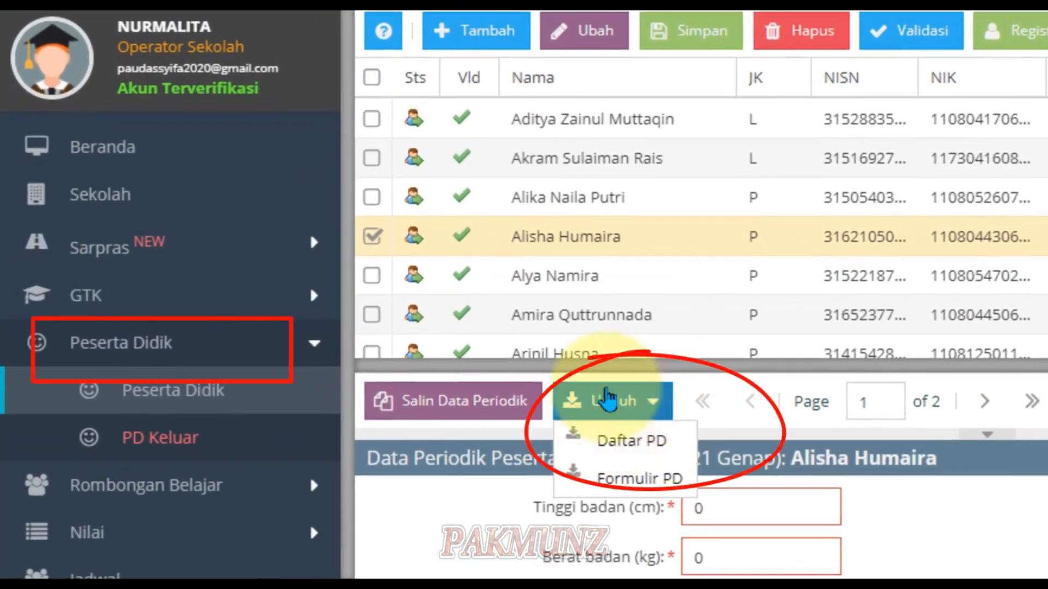
{"action": "left_click", "coordinate": [562, 276]}
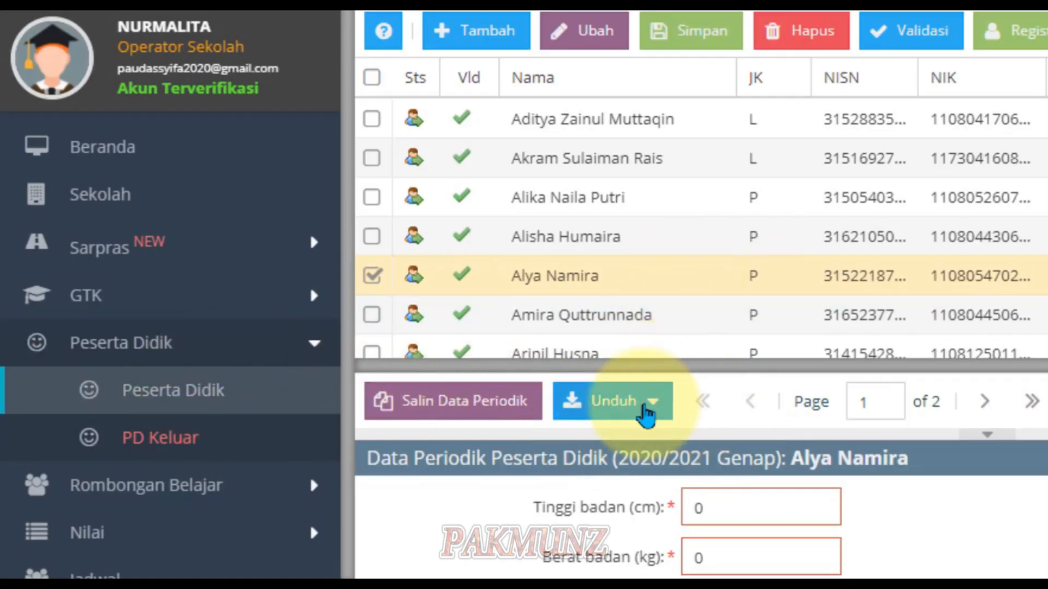
{"action": "left_click", "coordinate": [646, 415]}
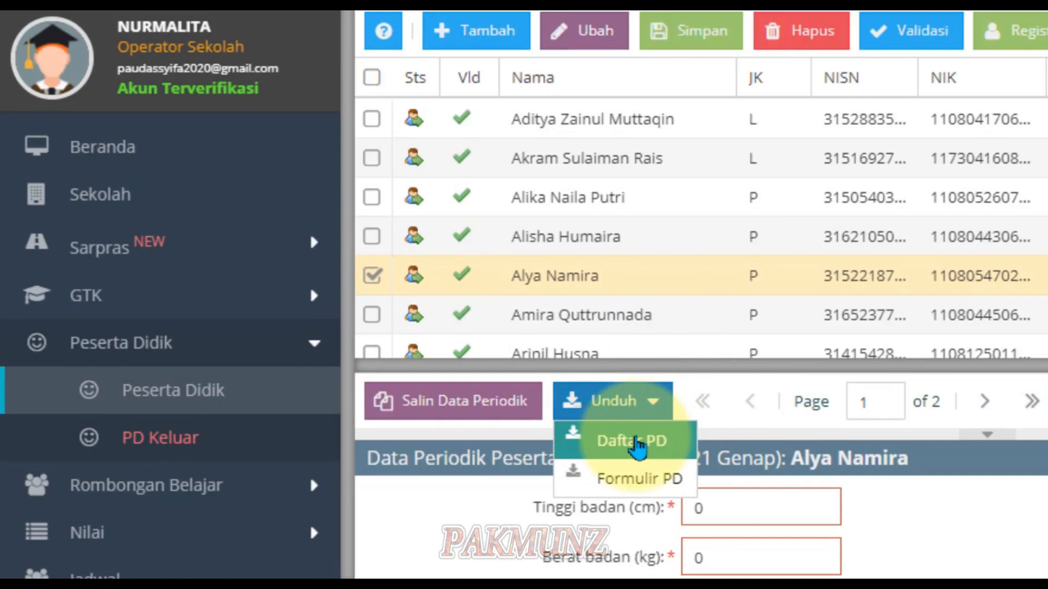
{"action": "left_click", "coordinate": [635, 442]}
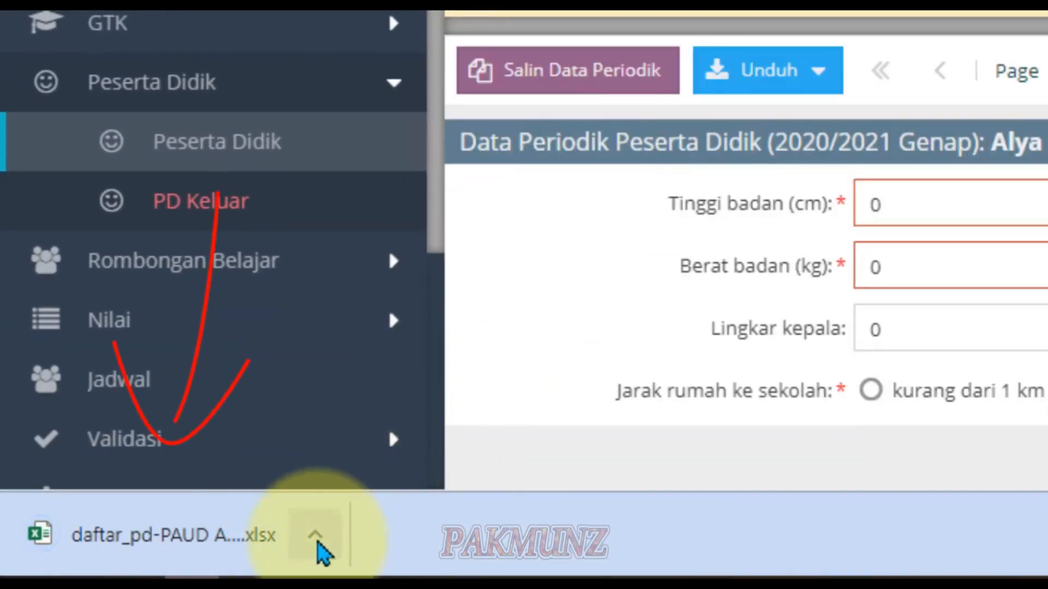
- Open the downloaded daftar_pd workbook in Excel and let it recover the file's content
{"action": "left_click", "coordinate": [317, 550]}
{"action": "left_click", "coordinate": [391, 347]}
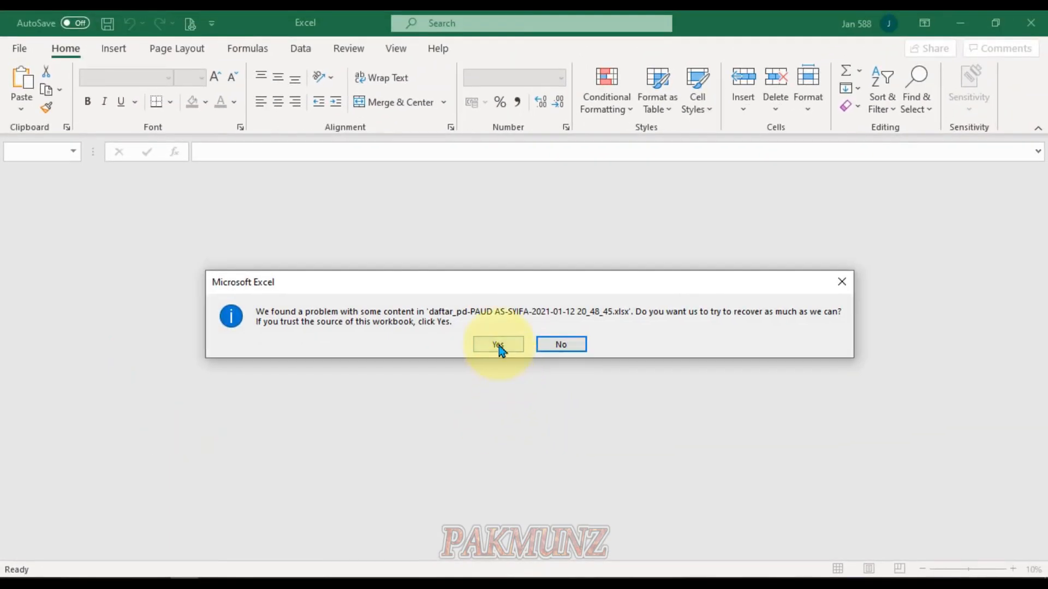
{"action": "left_click", "coordinate": [498, 344]}
- Look through the rows and columns of the Daftar Peserta Didik sheet, then close the workbook without saving
{"action": "left_click", "coordinate": [514, 478]}
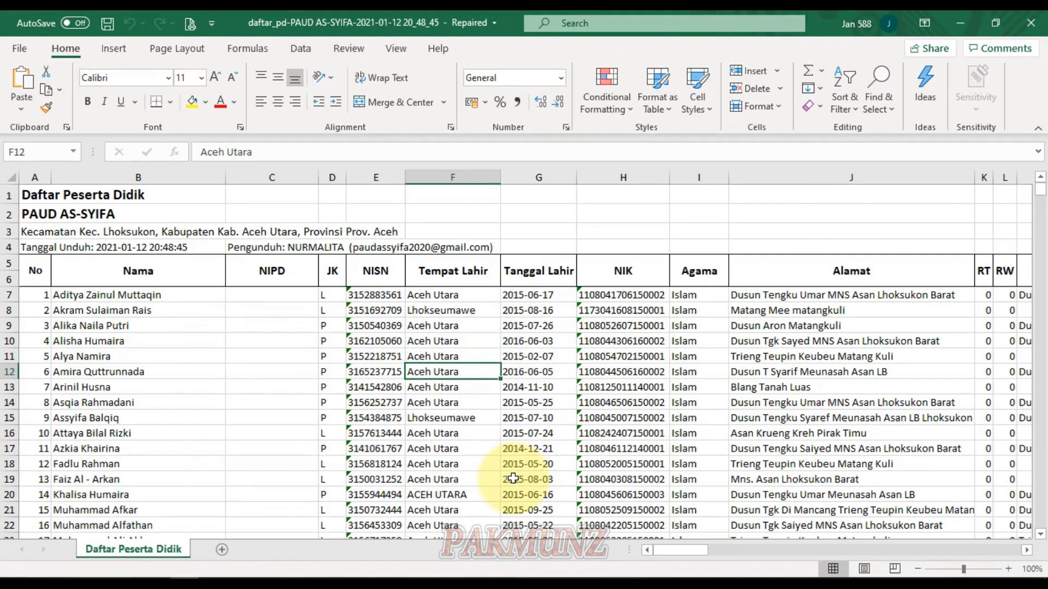
{"action": "left_click", "coordinate": [463, 432]}
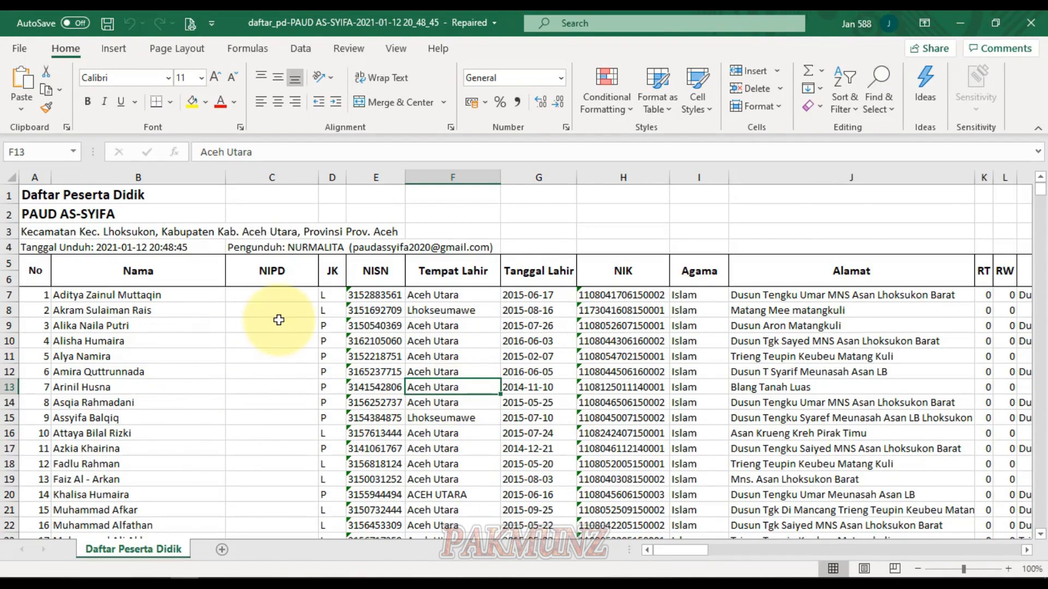
{"action": "left_click", "coordinate": [481, 341]}
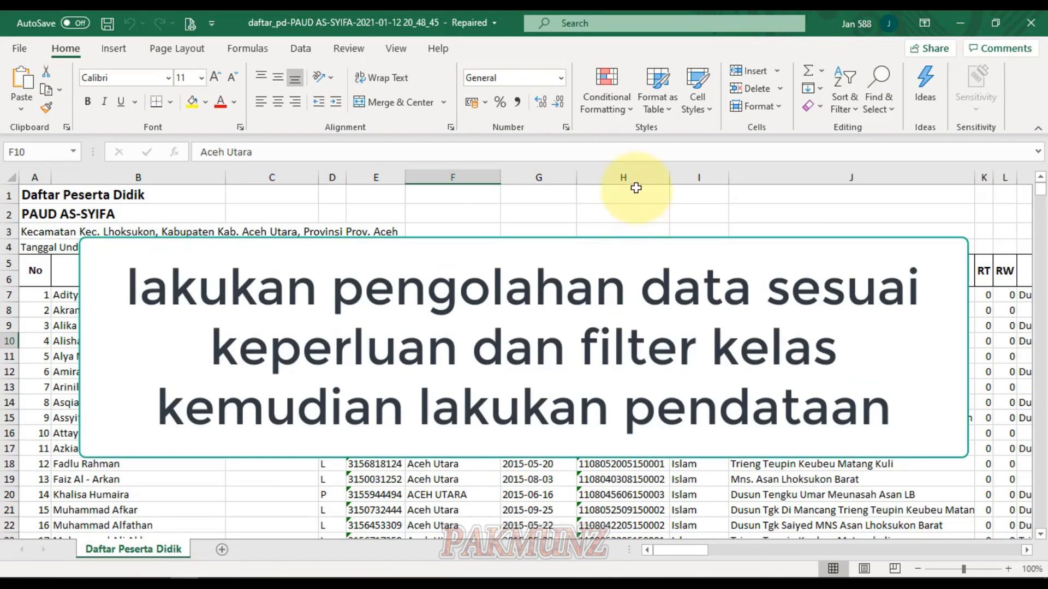
{"action": "scroll", "coordinate": [622, 214], "scroll_direction": "down", "scroll_amount": 7}
{"action": "scroll", "coordinate": [286, 455], "scroll_direction": "up", "scroll_amount": 7}
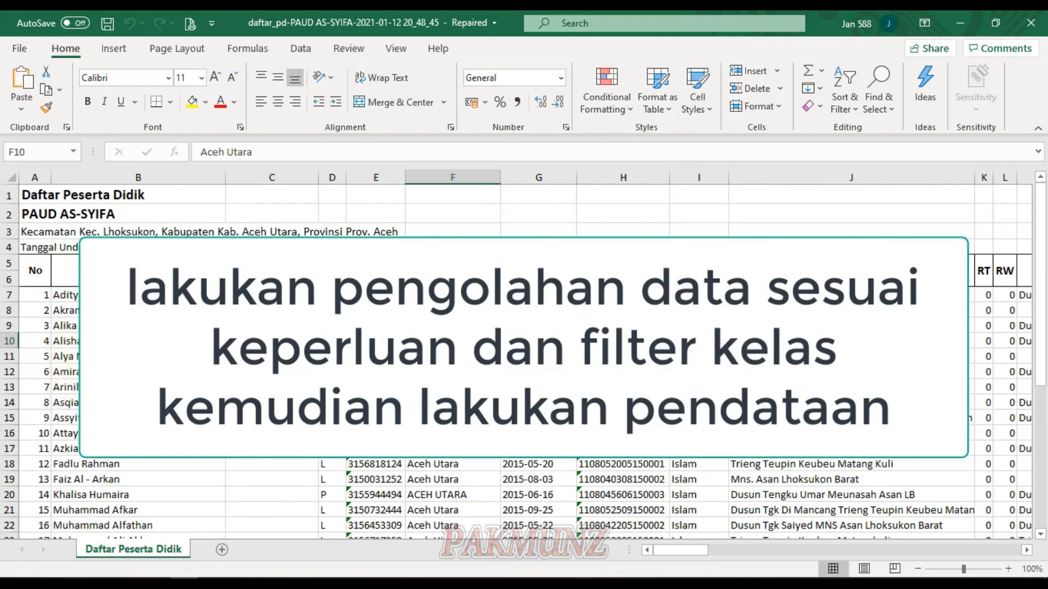
{"action": "left_click_drag", "start_coordinate": [670, 556], "coordinate": [335, 387]}
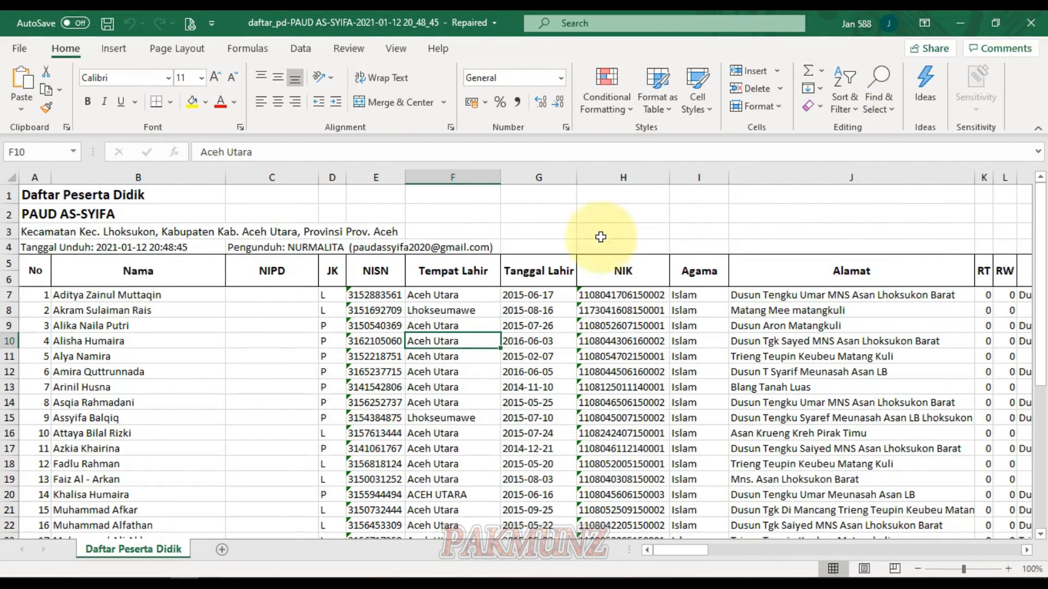
{"action": "left_click", "coordinate": [1024, 22]}
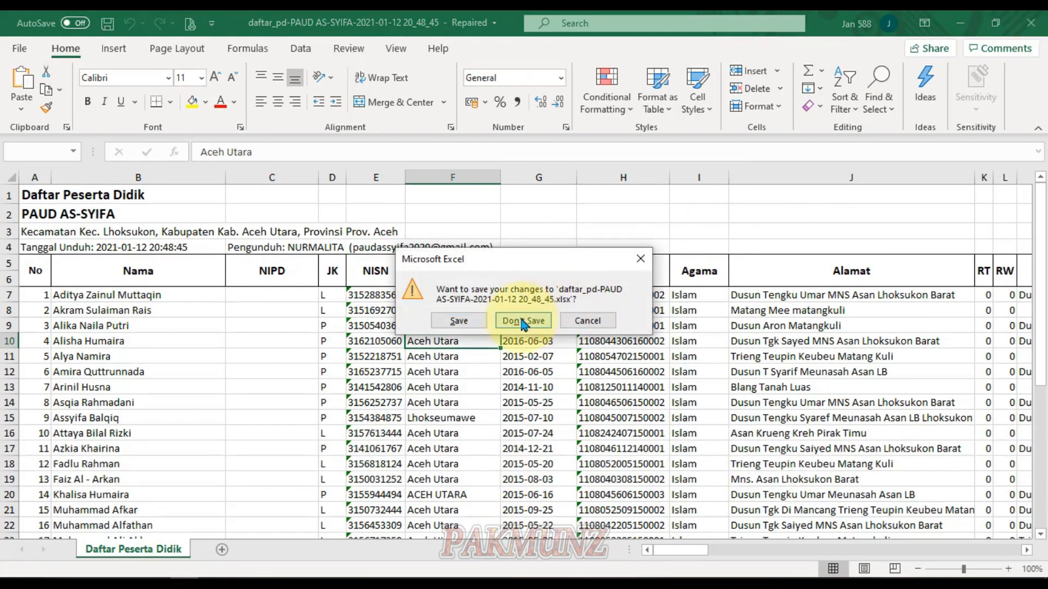
{"action": "left_click", "coordinate": [522, 321]}
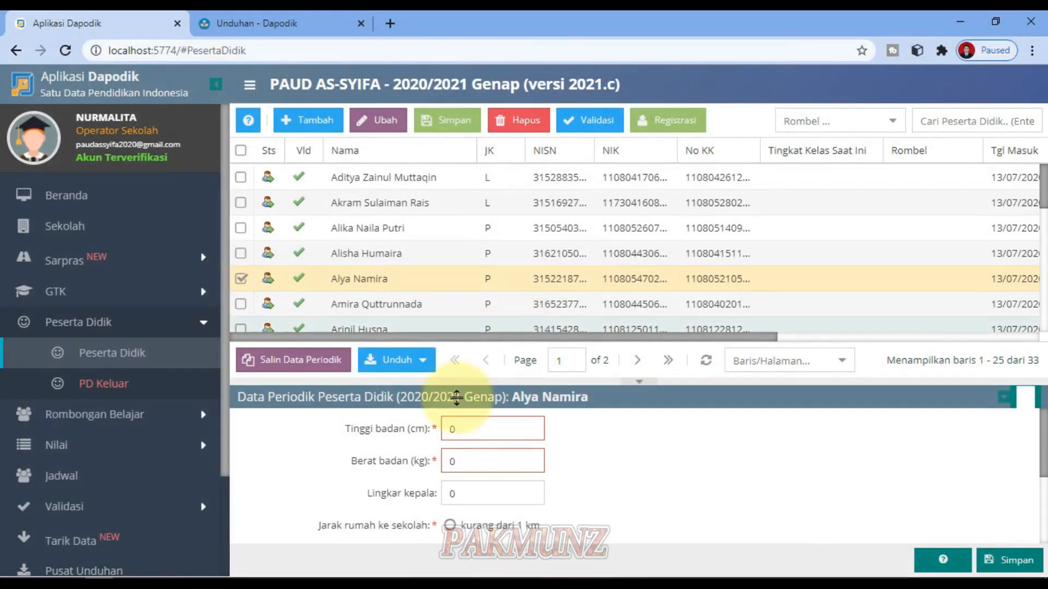
- In the Reguler list of Rombongan Belajar, continue Kelas A from semester 1 T.A 2020/2021 with Lanjutkan Semester and confirm
{"action": "left_click", "coordinate": [82, 417]}
{"action": "left_click", "coordinate": [114, 453]}
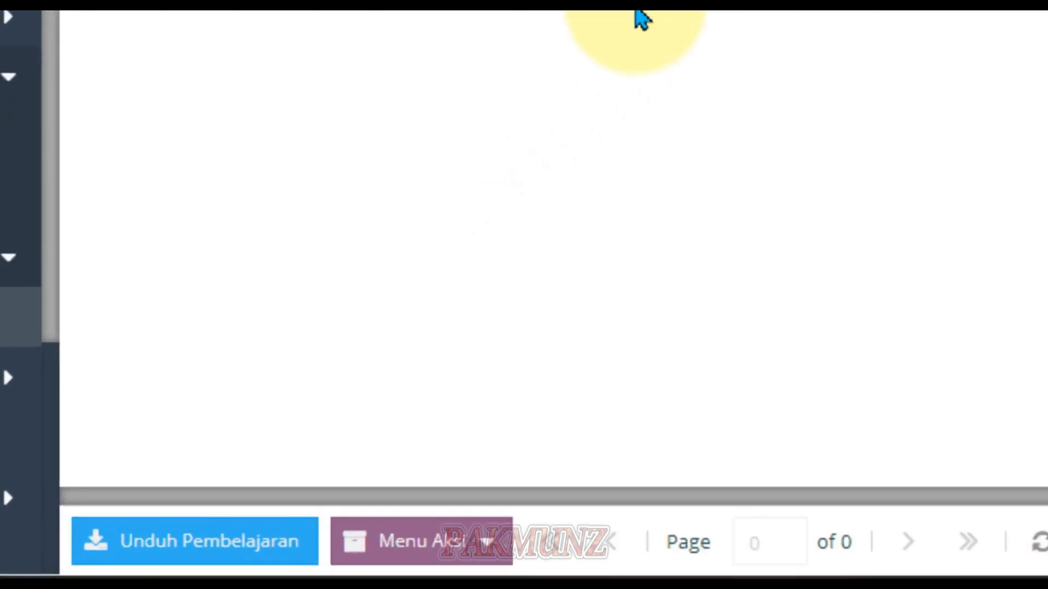
{"action": "left_click", "coordinate": [524, 557]}
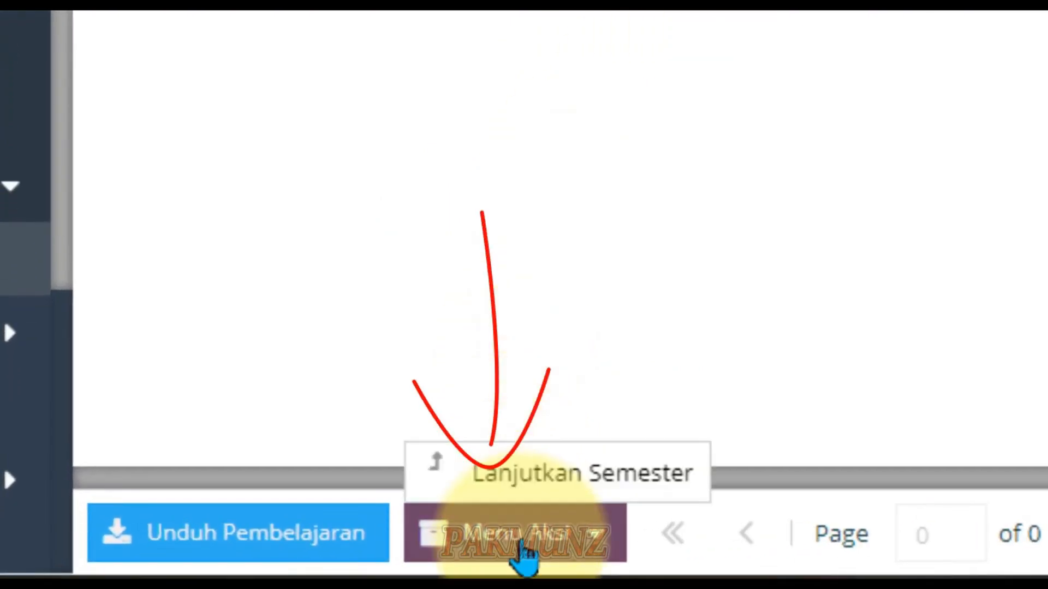
{"action": "left_click", "coordinate": [551, 480]}
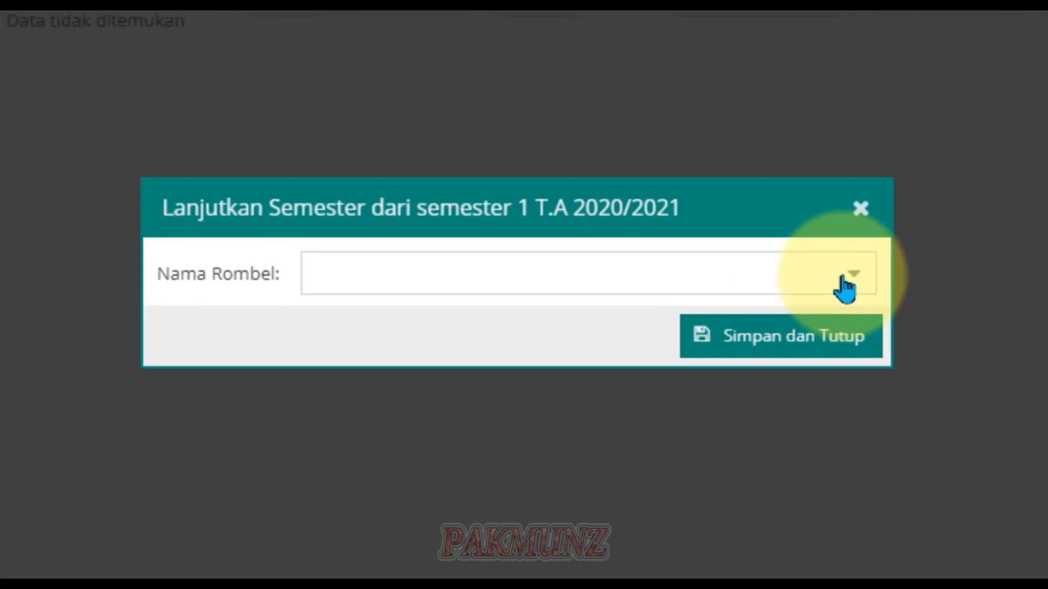
{"action": "left_click", "coordinate": [844, 288]}
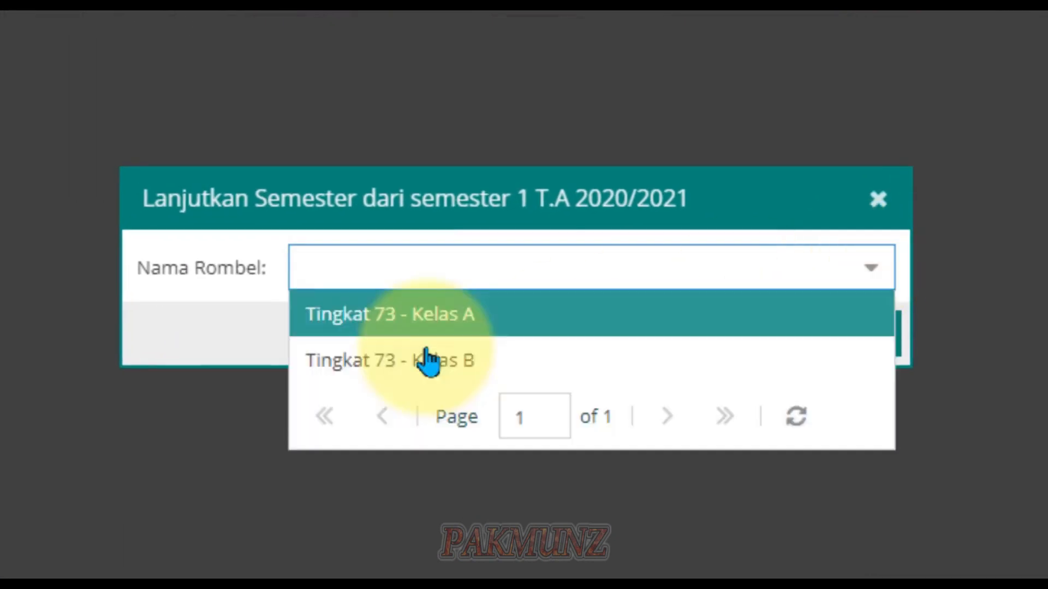
{"action": "left_click", "coordinate": [408, 338]}
{"action": "left_click", "coordinate": [771, 349]}
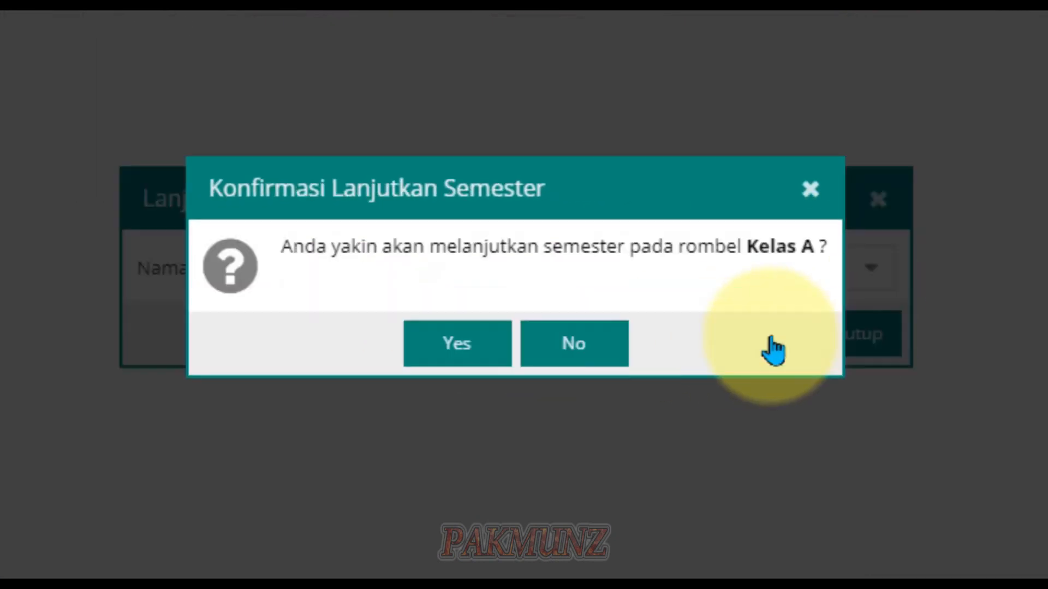
{"action": "left_click", "coordinate": [456, 374]}
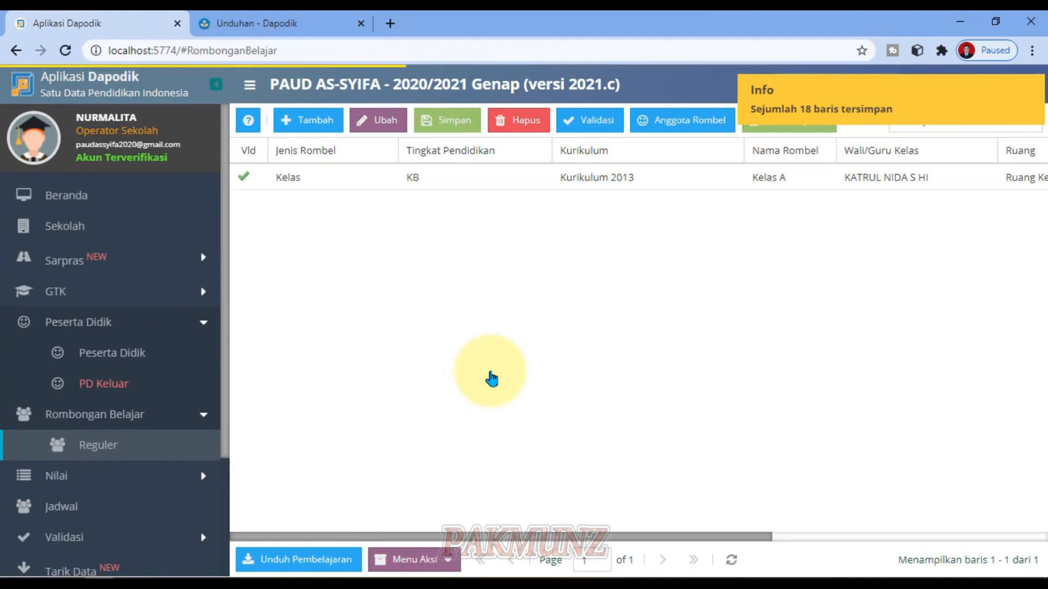
- Continue Kelas B from semester 1 T.A 2020/2021 with Lanjutkan Semester and confirm
{"action": "left_click", "coordinate": [446, 561]}
{"action": "left_click", "coordinate": [439, 535]}
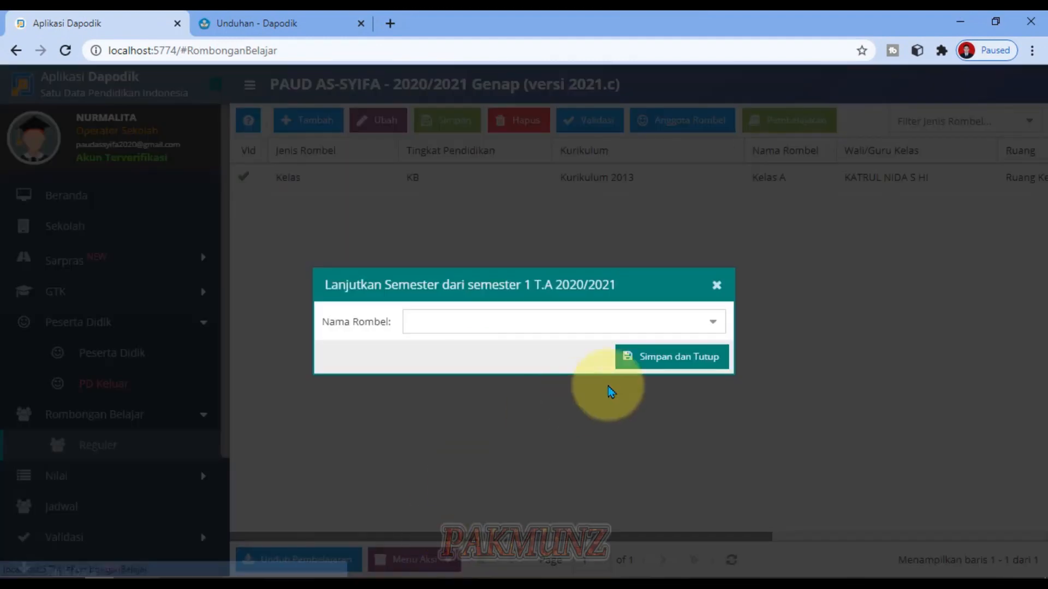
{"action": "left_click", "coordinate": [710, 323]}
{"action": "left_click", "coordinate": [480, 350]}
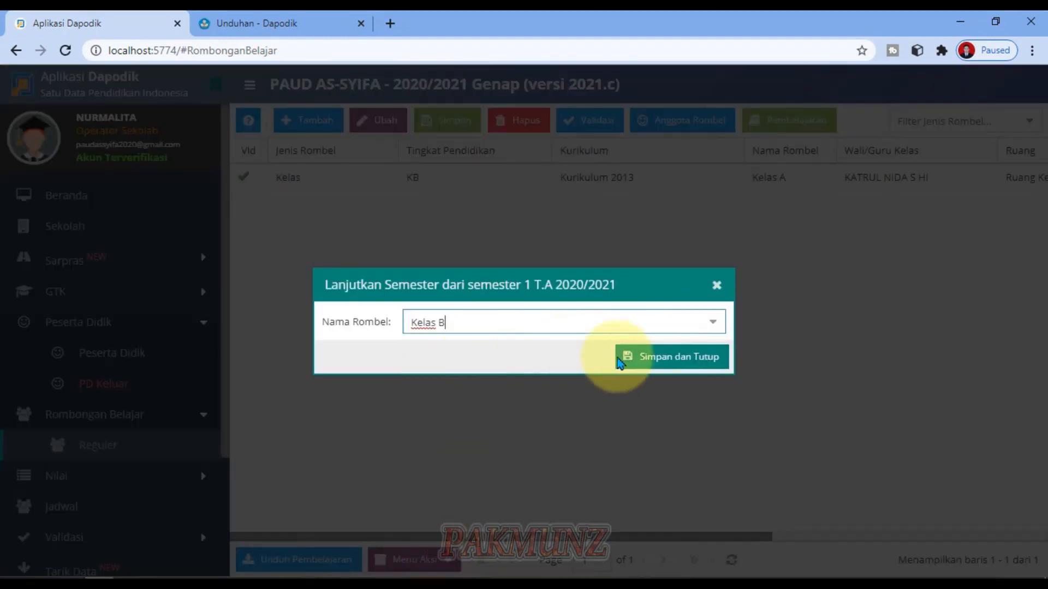
{"action": "left_click", "coordinate": [657, 358]}
{"action": "left_click", "coordinate": [491, 363]}
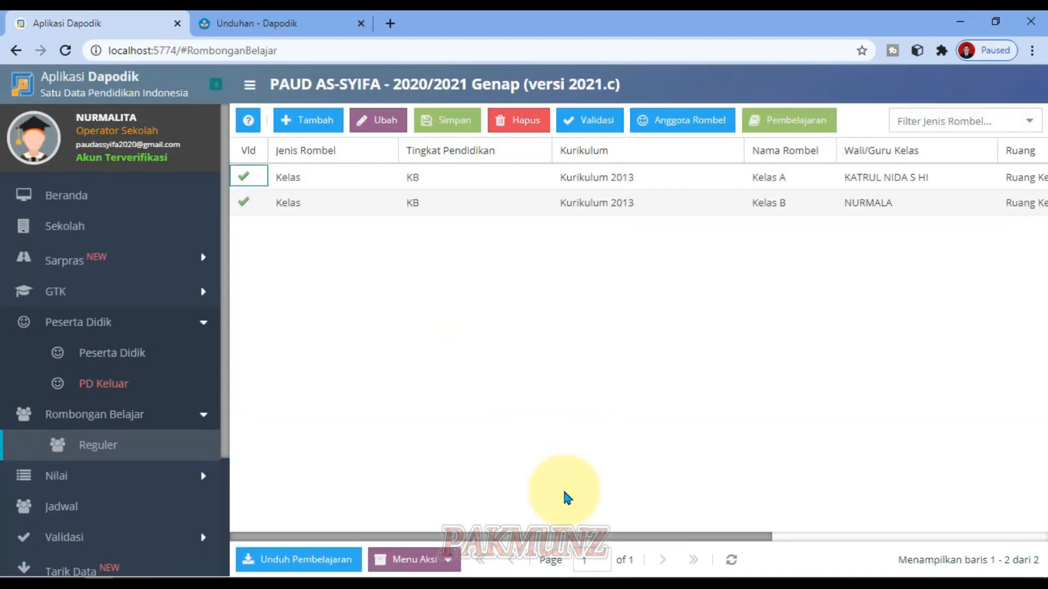
- Go to the Peserta Didik list, dismiss the information notice and download the Daftar PD file
{"action": "left_click_drag", "start_coordinate": [559, 540], "coordinate": [579, 516]}
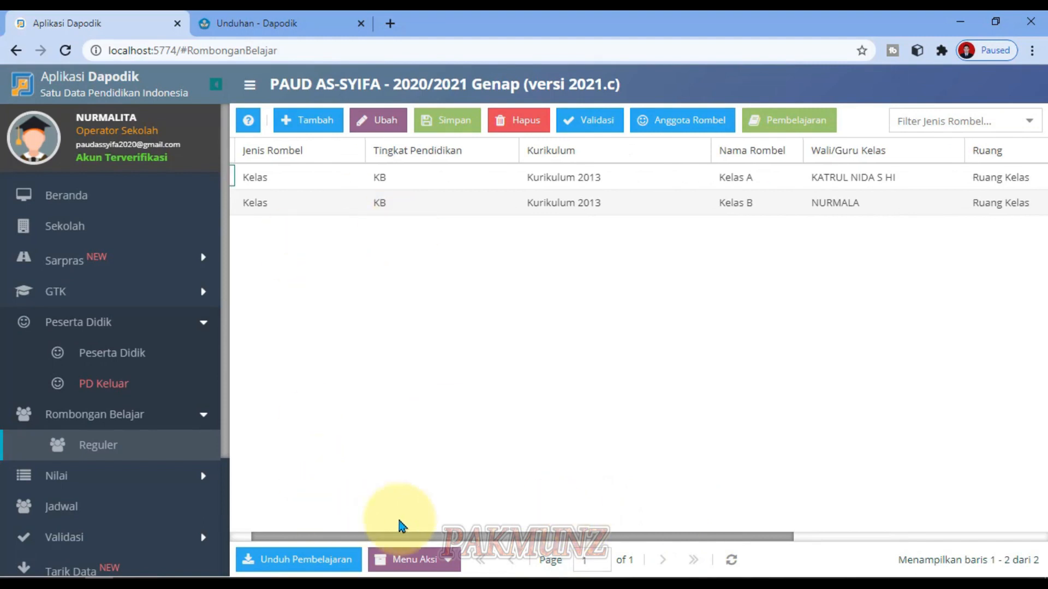
{"action": "left_click", "coordinate": [121, 351]}
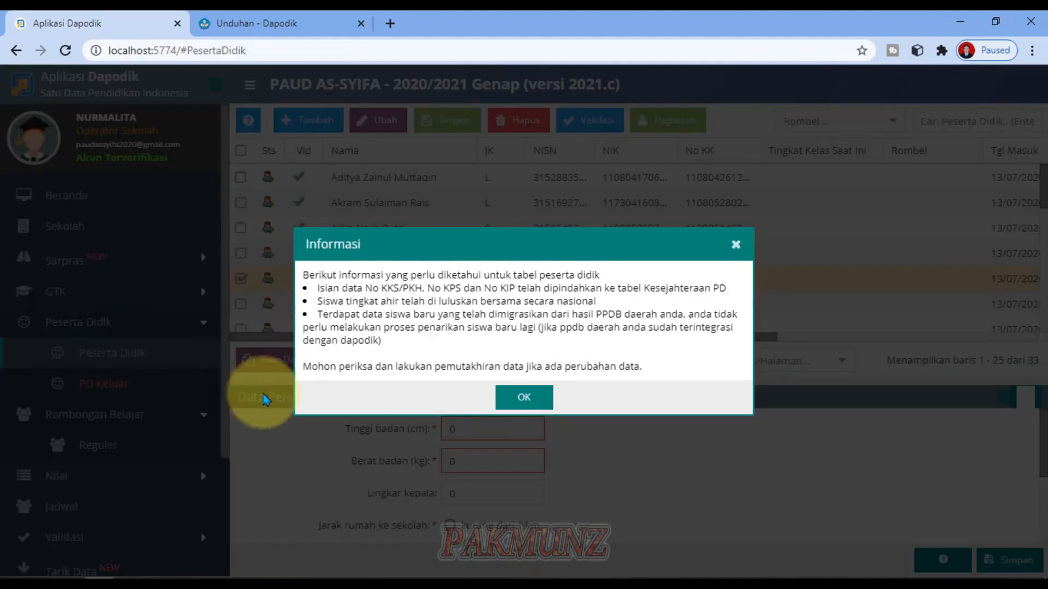
{"action": "left_click", "coordinate": [522, 403]}
{"action": "left_click", "coordinate": [404, 360]}
{"action": "left_click", "coordinate": [408, 386]}
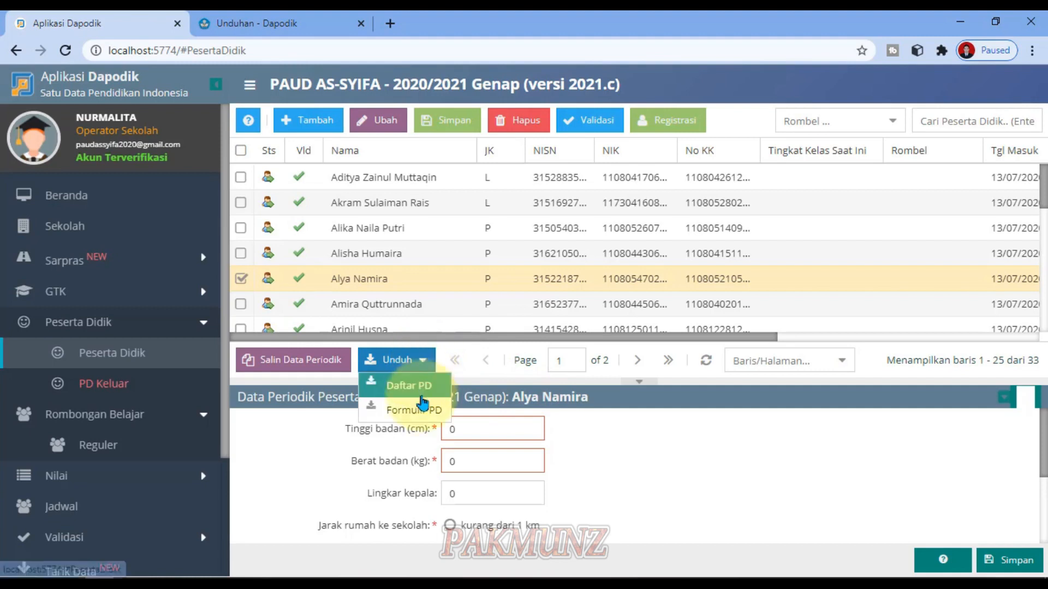
- Open the newly downloaded daftar_pd workbook in Excel and let it recover the file's content
{"action": "left_click", "coordinate": [162, 555]}
{"action": "left_click", "coordinate": [196, 459]}
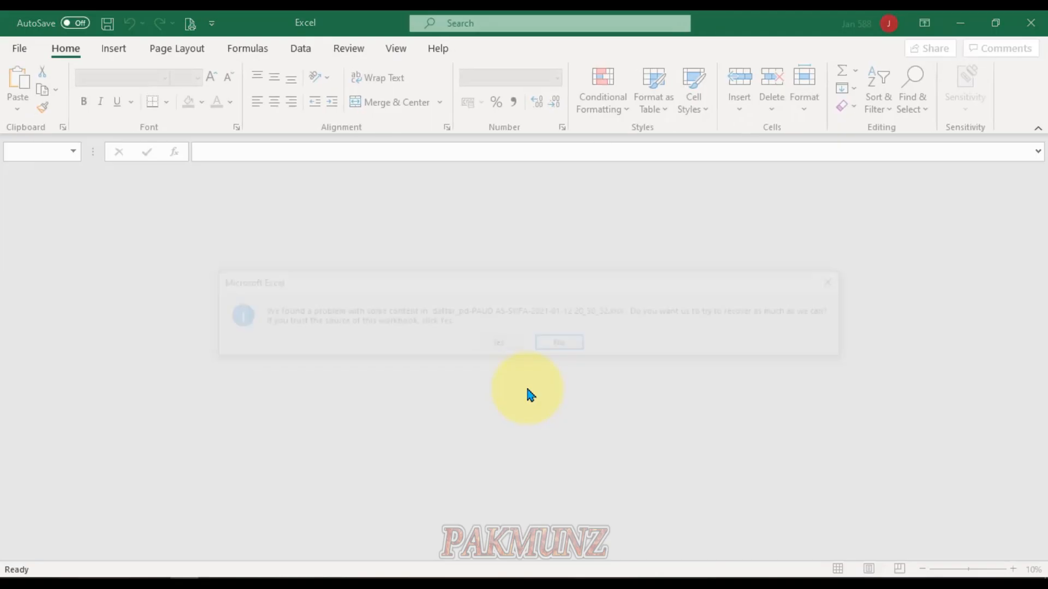
{"action": "left_click", "coordinate": [499, 344]}
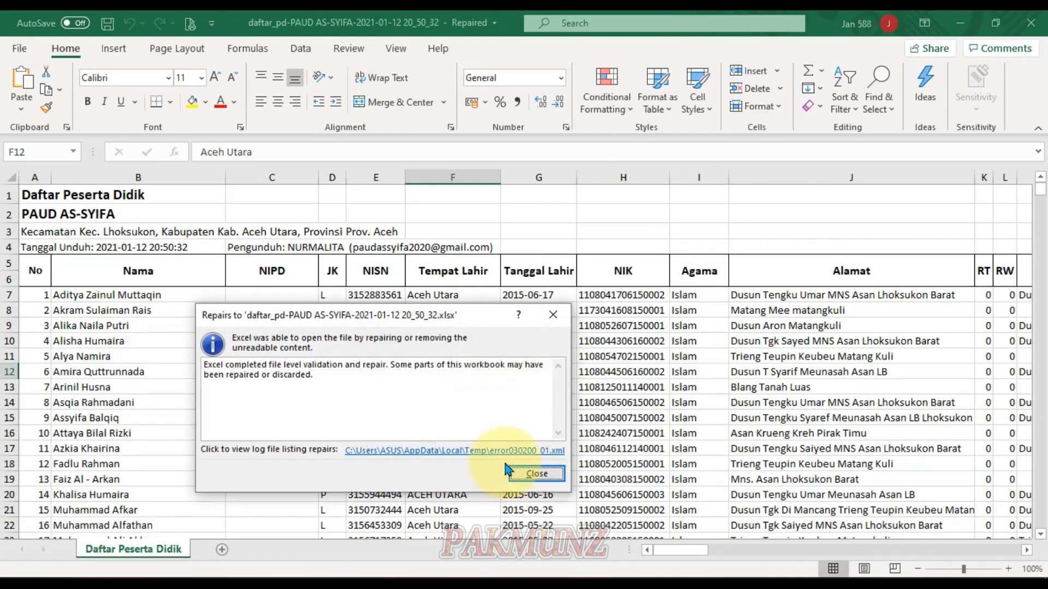
{"action": "left_click", "coordinate": [529, 407]}
- Delete columns C through AP from the Daftar Peserta Didik sheet so Rombel Saat Ini sits directly beside Nama
{"action": "left_click_drag", "start_coordinate": [699, 553], "coordinate": [793, 552]}
{"action": "left_click_drag", "start_coordinate": [982, 177], "coordinate": [267, 178]}
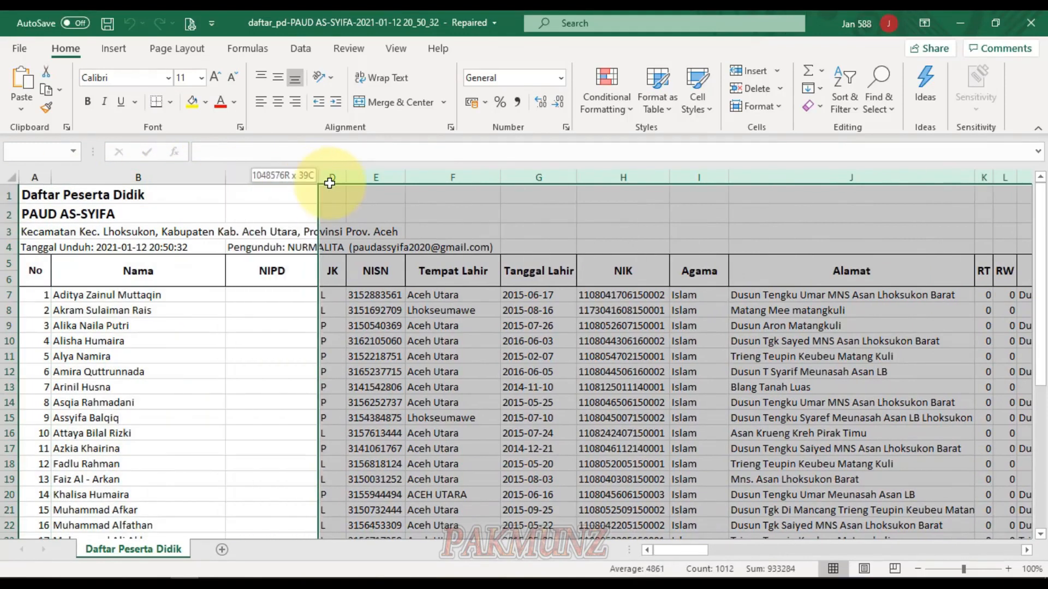
{"action": "right_click", "coordinate": [268, 179]}
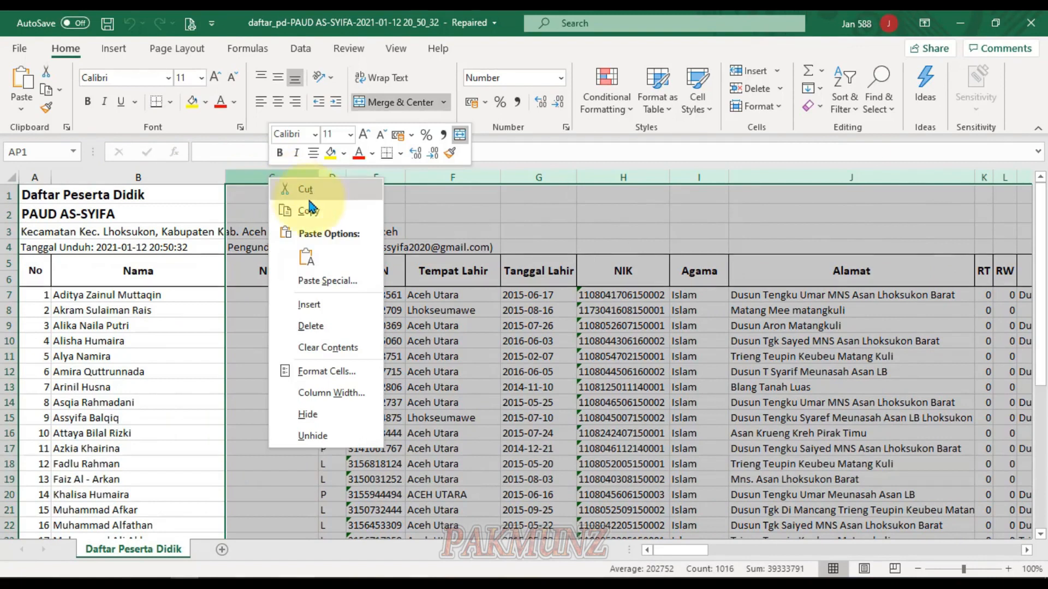
{"action": "left_click", "coordinate": [310, 325]}
{"action": "left_click", "coordinate": [327, 323]}
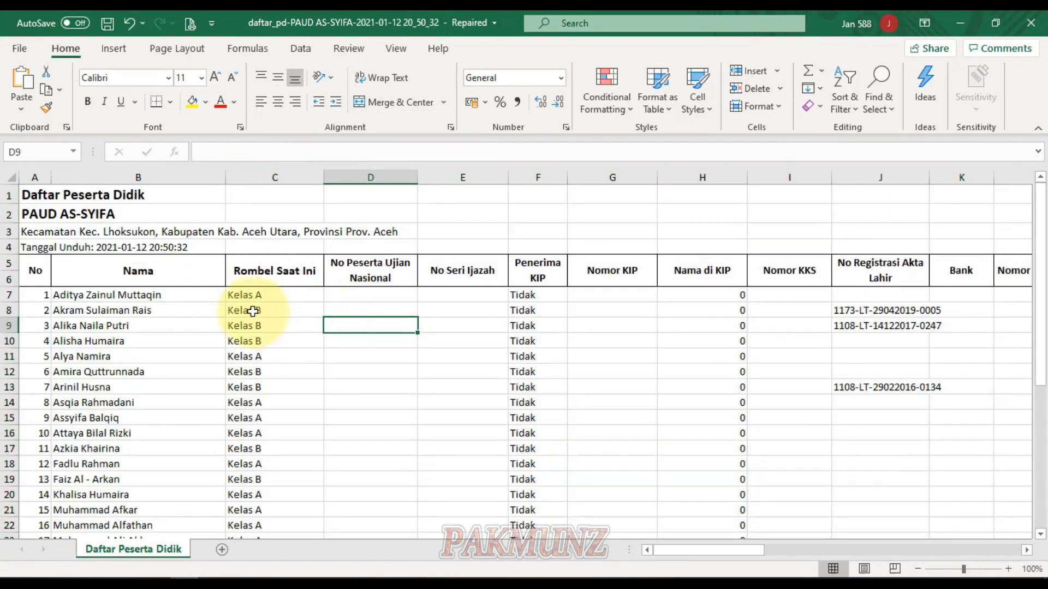
{"action": "left_click", "coordinate": [360, 175]}
{"action": "left_click", "coordinate": [375, 370]}
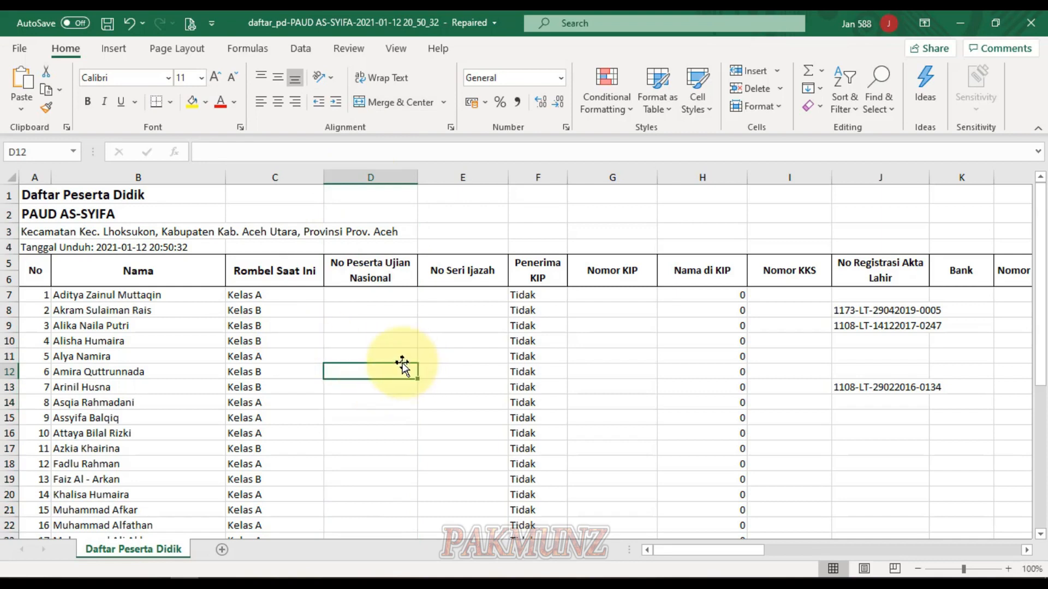
- Turn on filtering for the sheet and filter the Rombel Saat Ini column to Kelas A only
{"action": "left_click", "coordinate": [264, 273]}
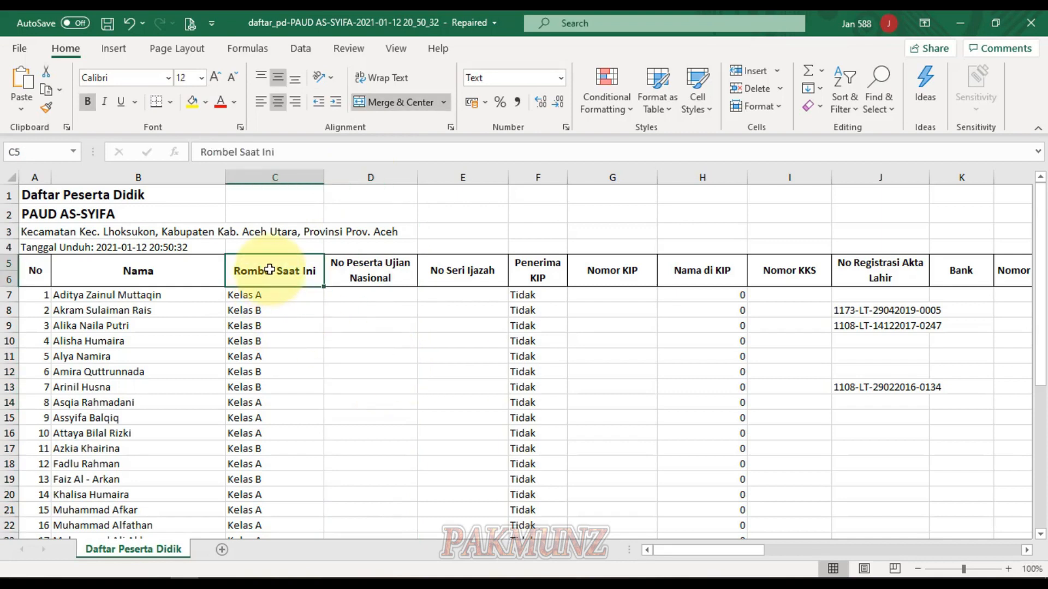
{"action": "left_click", "coordinate": [858, 109]}
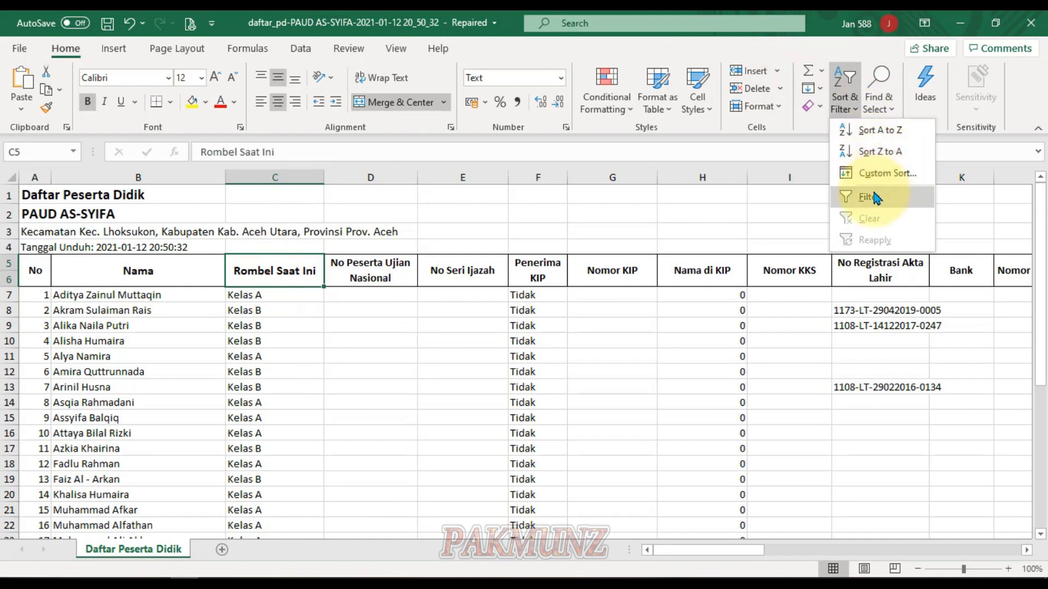
{"action": "left_click", "coordinate": [868, 197]}
{"action": "left_click", "coordinate": [318, 199]}
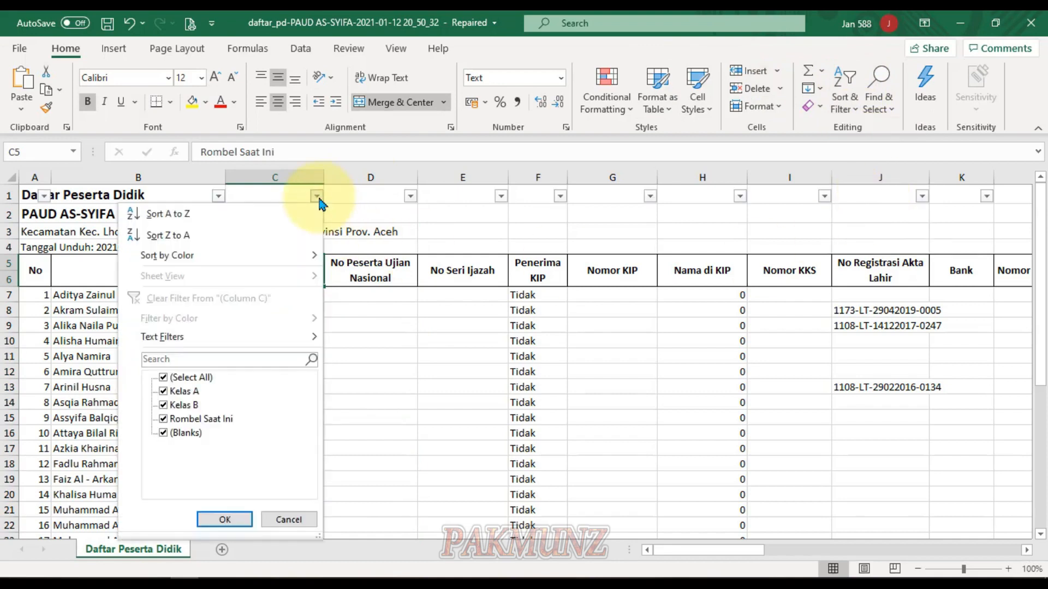
{"action": "left_click", "coordinate": [191, 391]}
{"action": "left_click", "coordinate": [224, 518]}
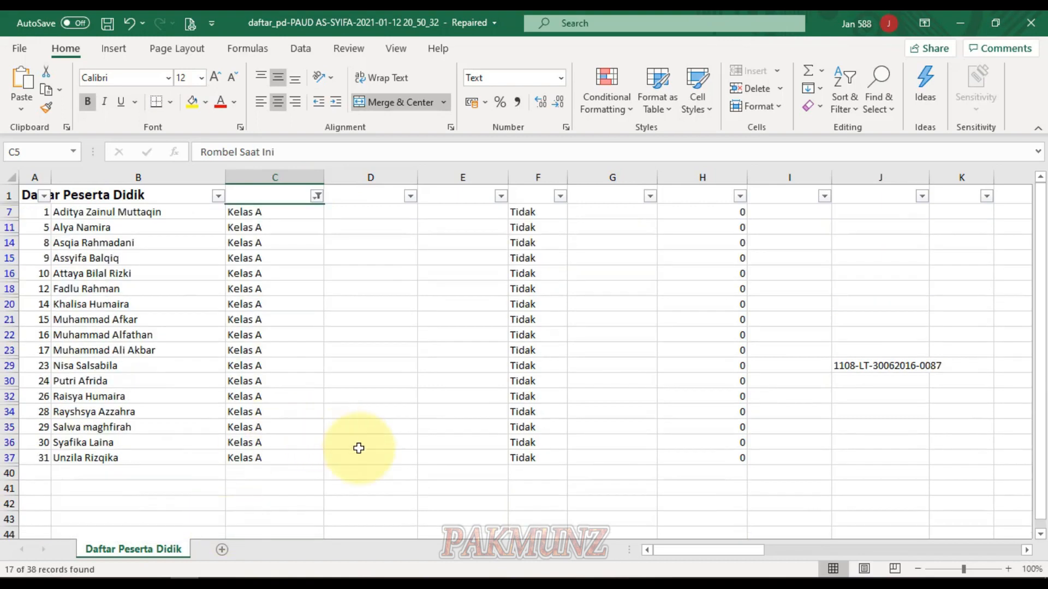
{"action": "left_click", "coordinate": [315, 288]}
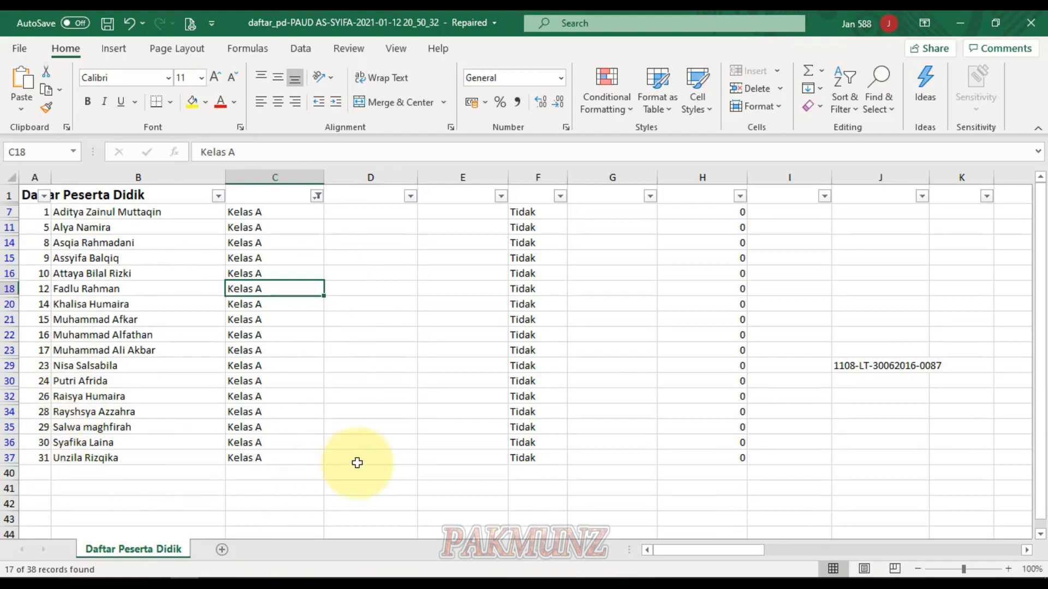
{"action": "left_click", "coordinate": [362, 194]}
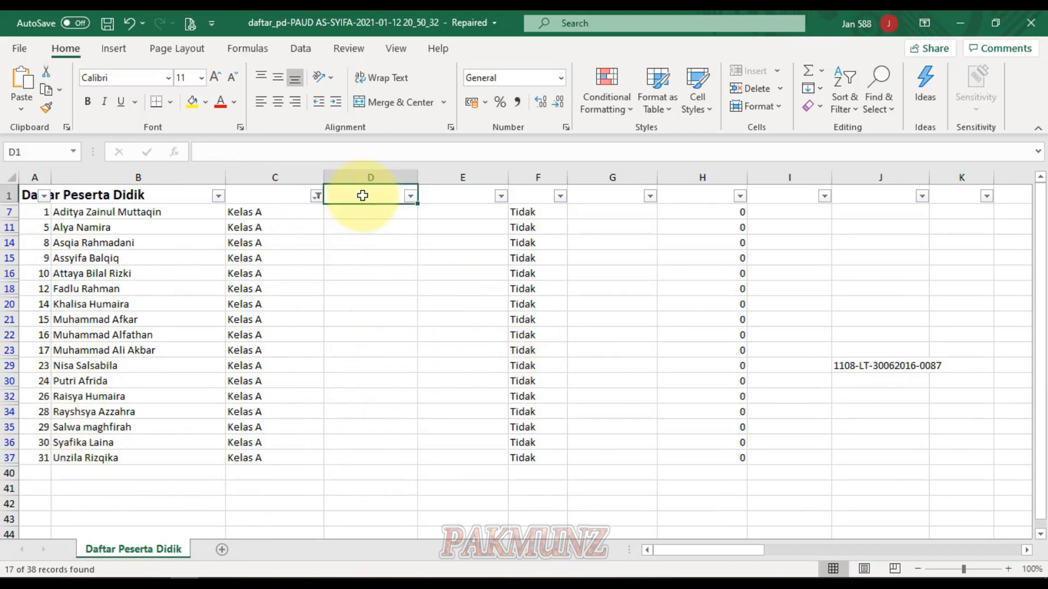
{"action": "left_click", "coordinate": [258, 193]}
{"action": "left_click", "coordinate": [370, 195]}
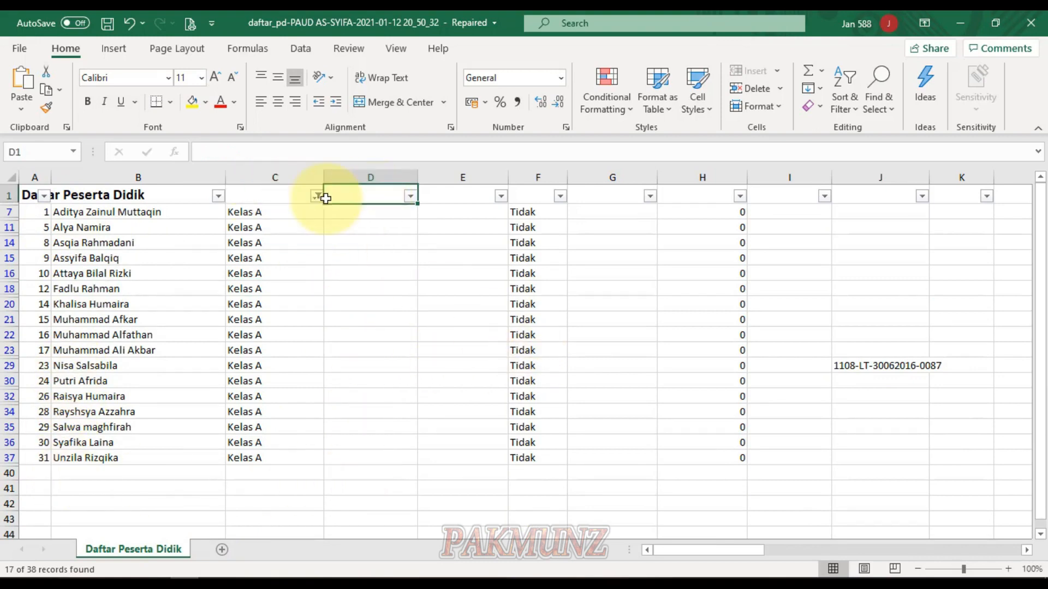
{"action": "left_click", "coordinate": [278, 196]}
{"action": "left_click", "coordinate": [133, 195]}
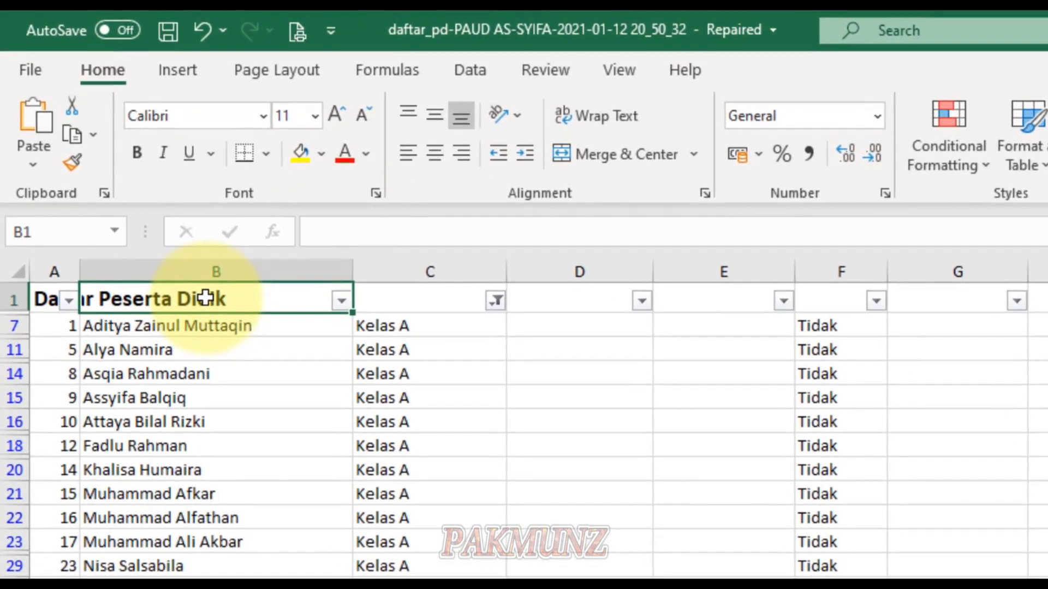
- Enter the headings NO, NAMA, KELAS and OLAH in cells A1 to D1
{"action": "left_click", "coordinate": [47, 299]}
{"action": "key", "text": "Right"}
{"action": "type", "text": "N"}
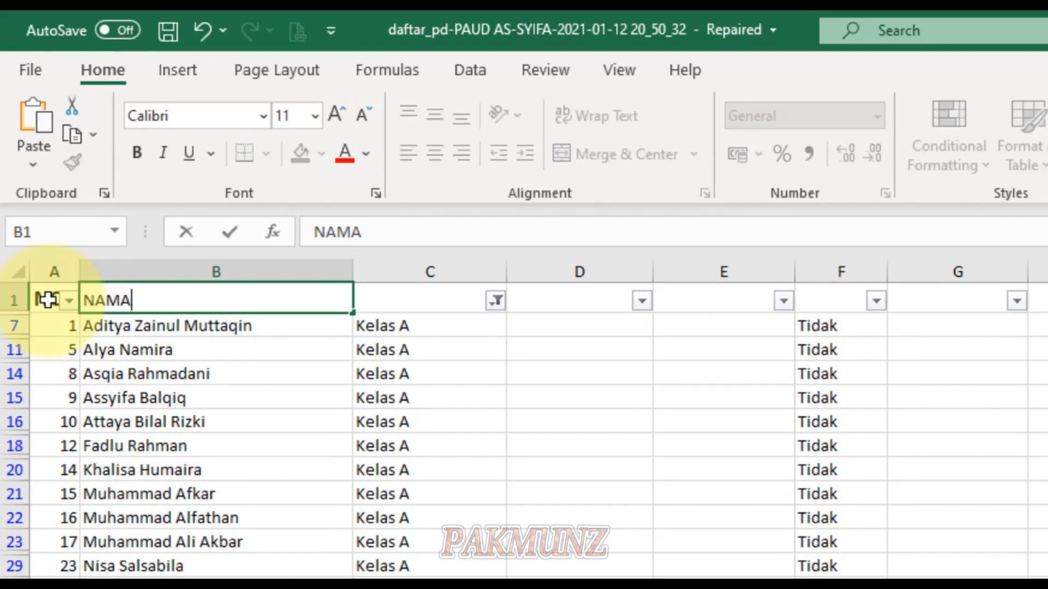
{"action": "type", "text": "AMA"}
{"action": "key", "text": "Tab"}
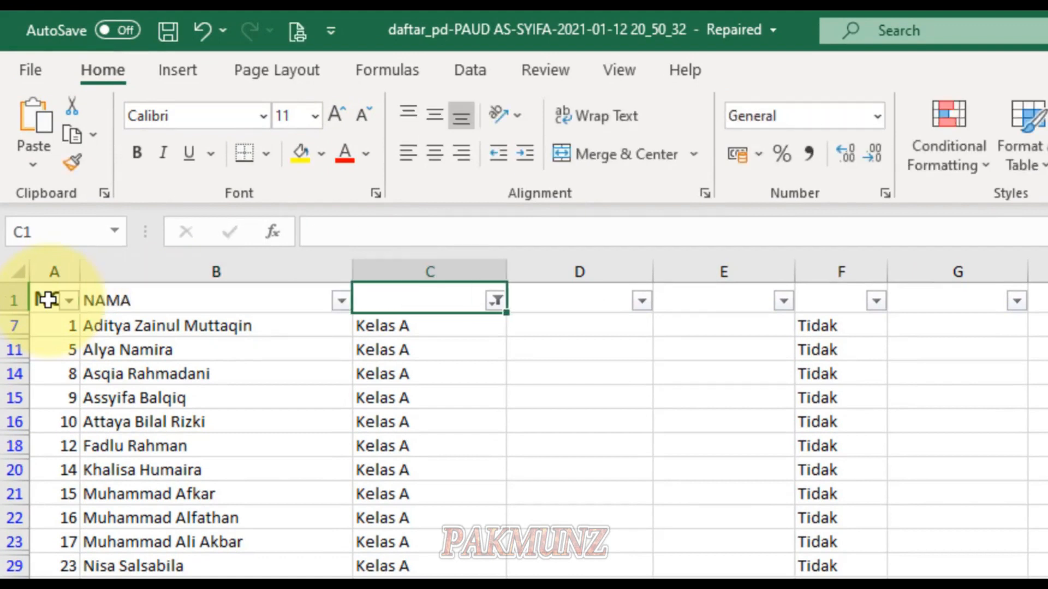
{"action": "type", "text": "KELAS"}
{"action": "key", "text": "Tab"}
{"action": "type", "text": "OLAH"}
{"action": "key", "text": "Return"}
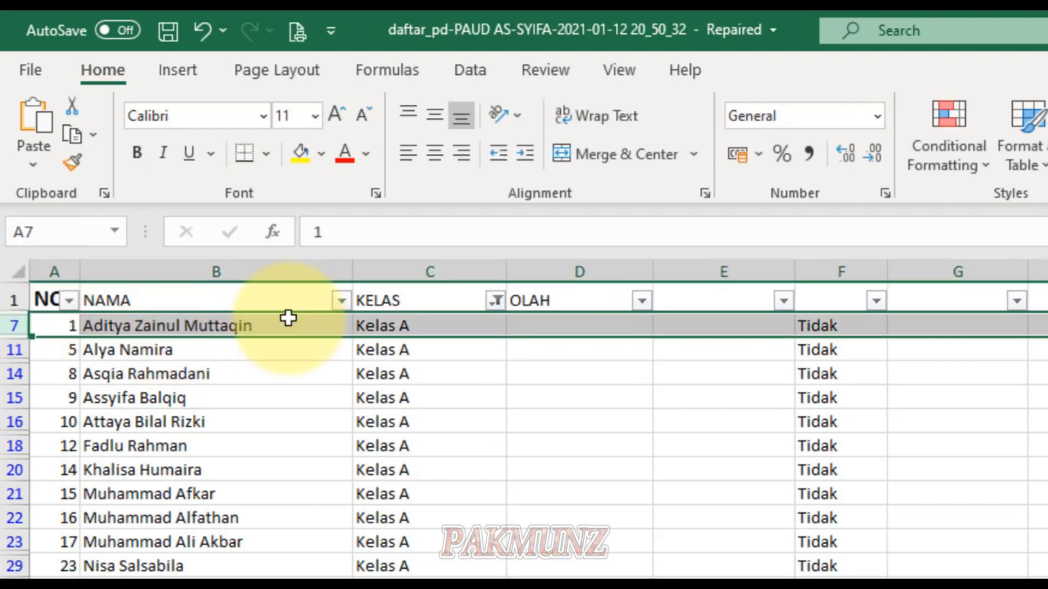
- Insert a blank row between the heading row and the first Kelas A student
{"action": "right_click", "coordinate": [281, 323]}
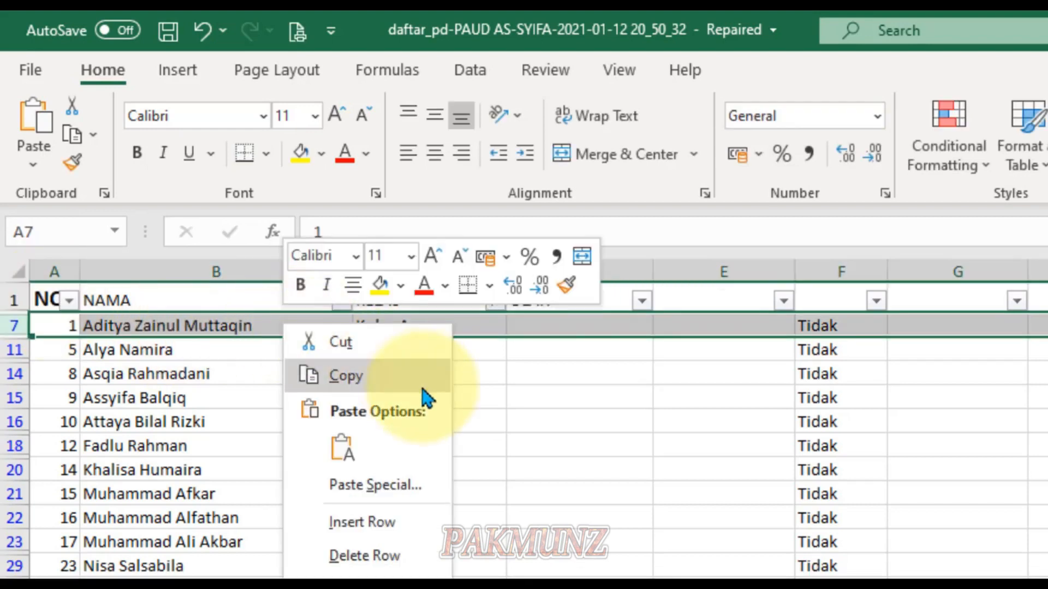
{"action": "left_click", "coordinate": [376, 524]}
{"action": "left_click", "coordinate": [549, 327]}
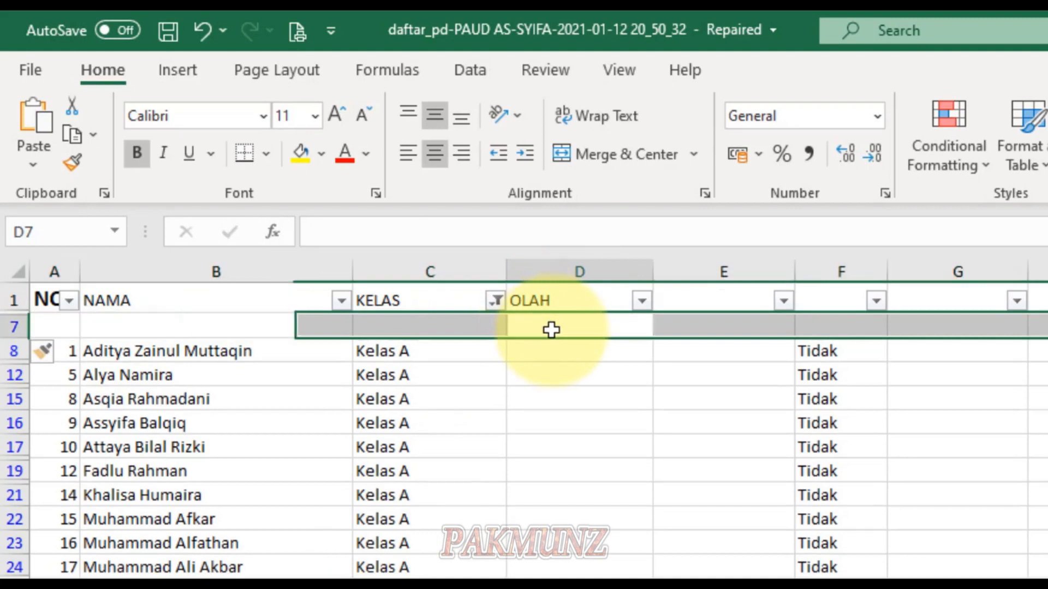
- Change the D1 heading to HOBI and enter the subheadings OLAHRGA in D7 and MEMMBACA in E7
{"action": "left_click", "coordinate": [559, 299]}
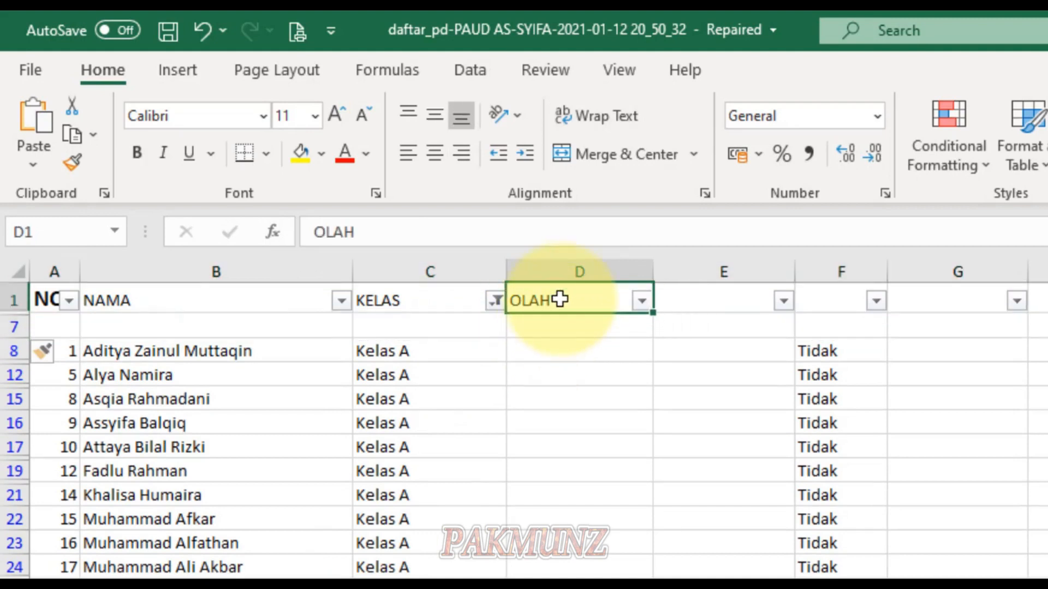
{"action": "type", "text": "HO"}
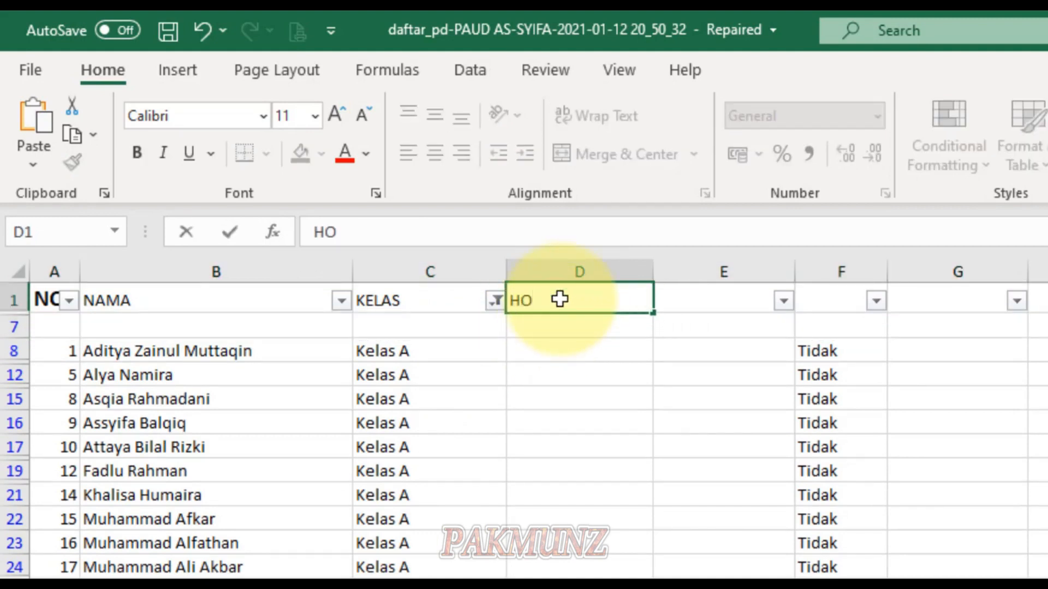
{"action": "type", "text": "BI"}
{"action": "key", "text": "Return"}
{"action": "type", "text": "OLAHR"}
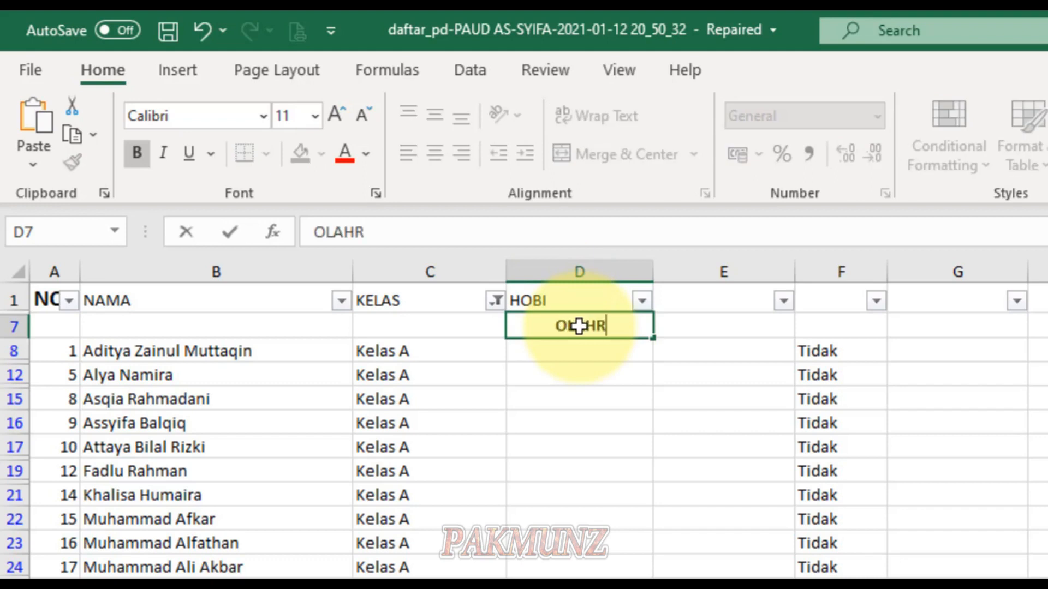
{"action": "type", "text": "GA"}
{"action": "left_click", "coordinate": [699, 334]}
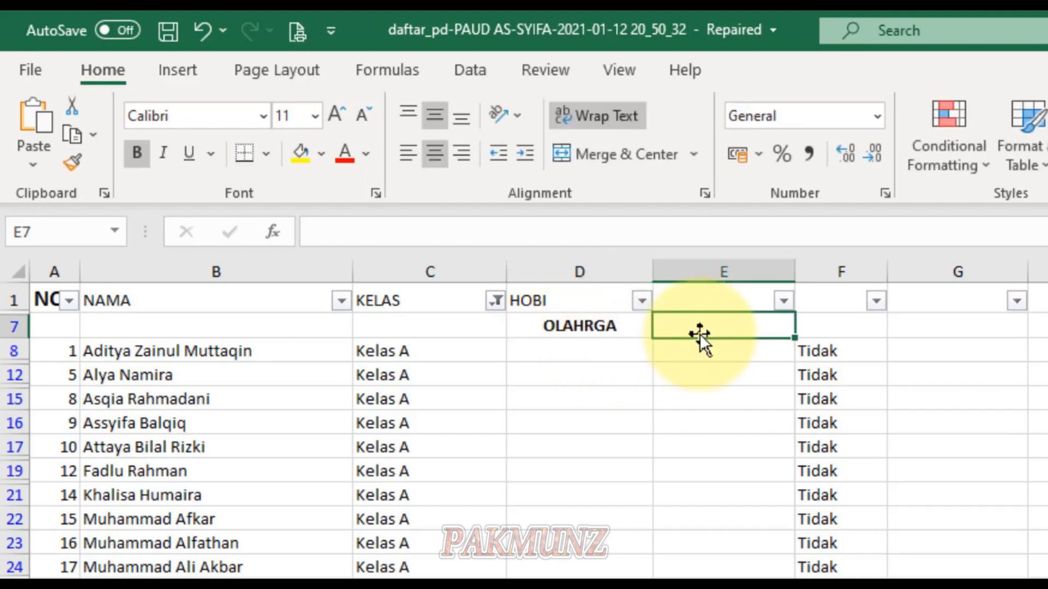
{"action": "type", "text": "MEMMBACA"}
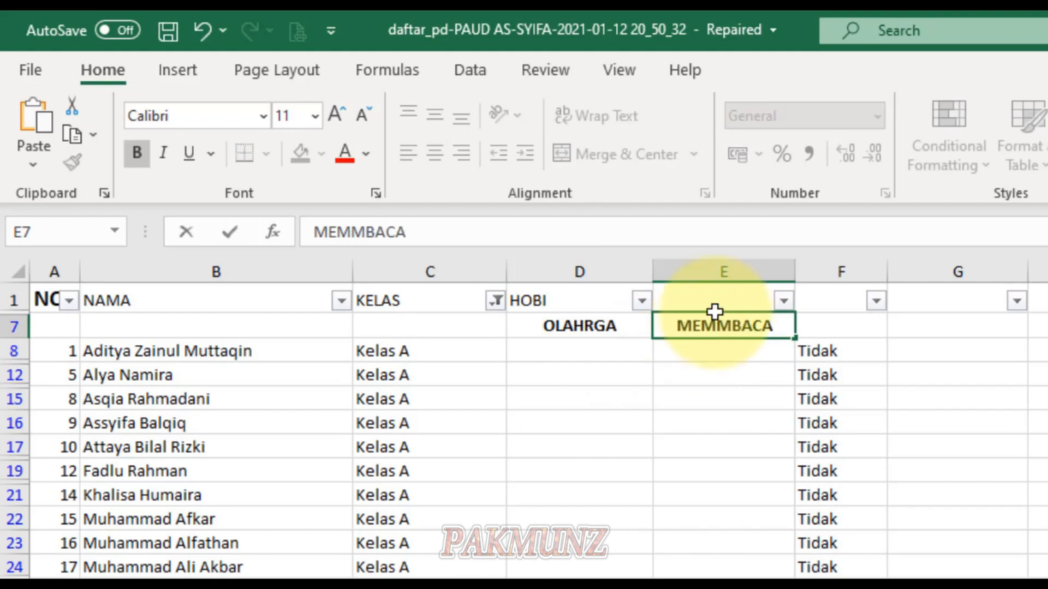
{"action": "left_click", "coordinate": [829, 428]}
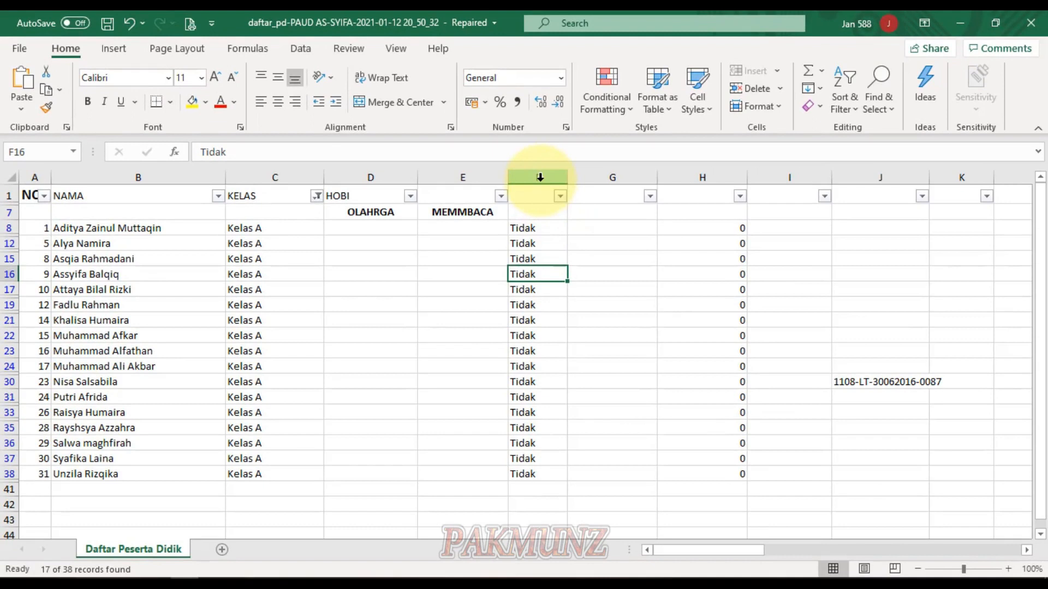
- Clear the Tidak values from column F for all the filtered Kelas A students
{"action": "left_click_drag", "start_coordinate": [532, 228], "coordinate": [543, 486]}
{"action": "key", "text": "Delete"}
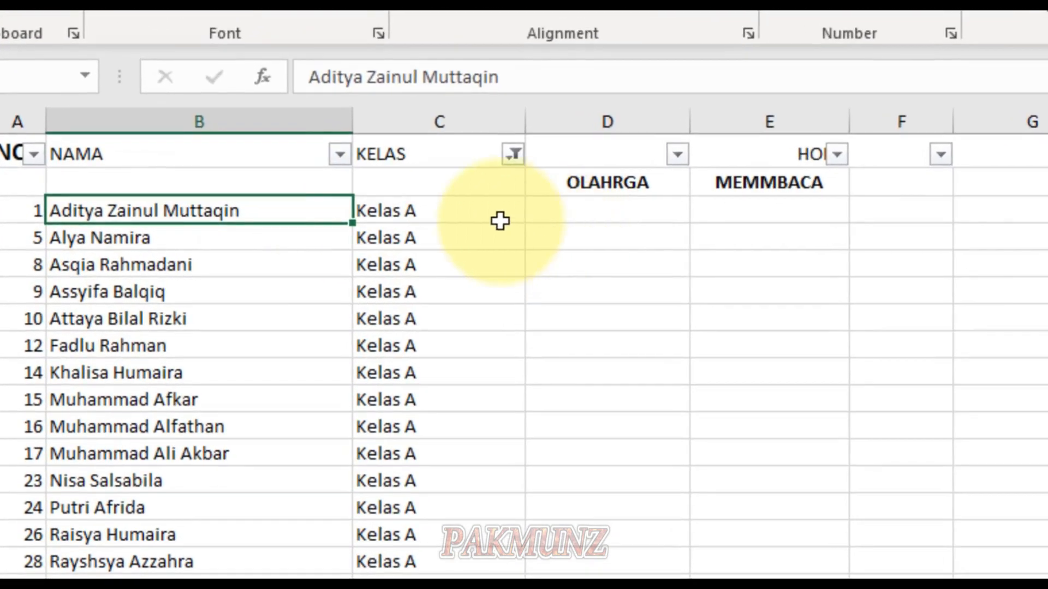
- Review the table layout from student name and class across the OLAHRGA, MEMMBACA, PNS and POLRI columns
{"action": "left_click", "coordinate": [309, 234]}
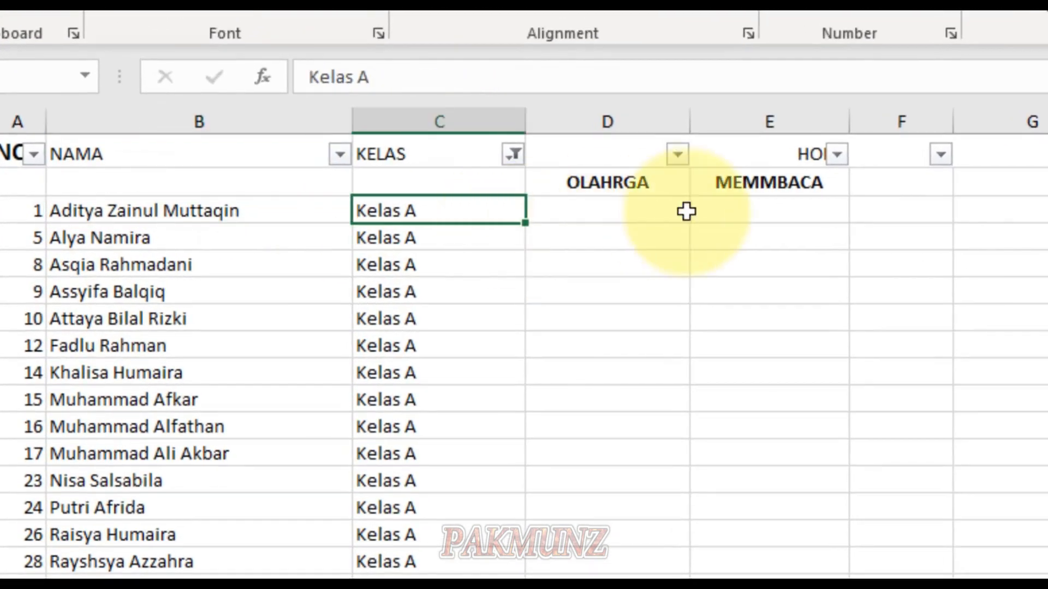
{"action": "left_click", "coordinate": [631, 211]}
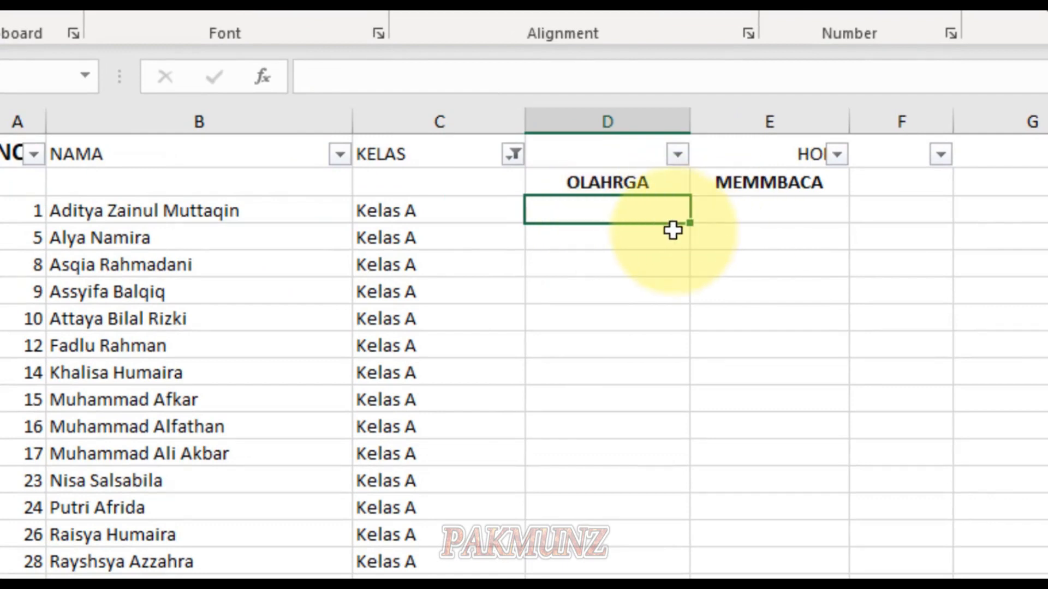
{"action": "left_click", "coordinate": [745, 215]}
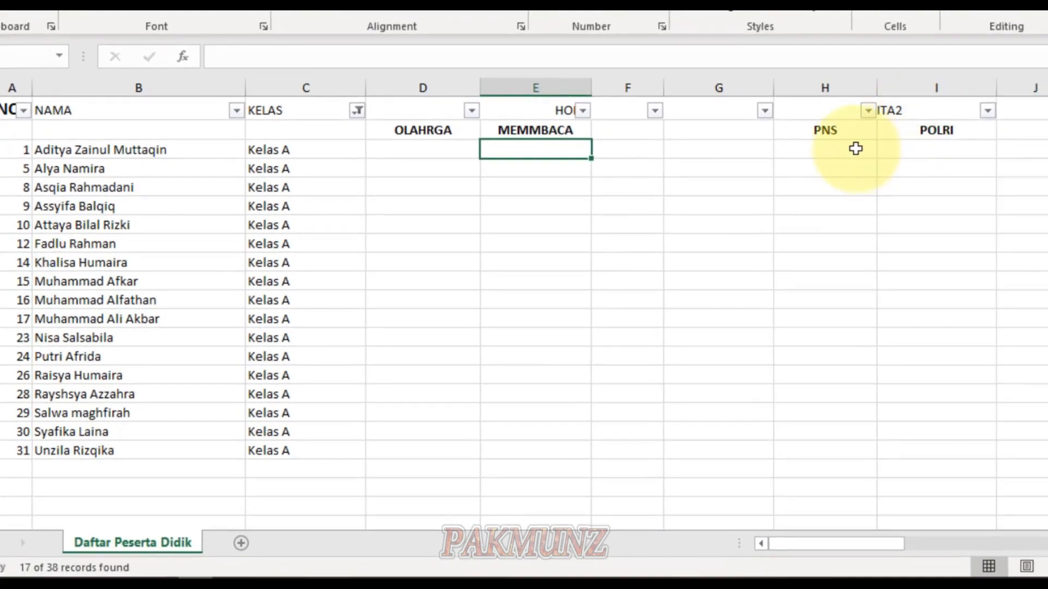
{"action": "left_click", "coordinate": [839, 148]}
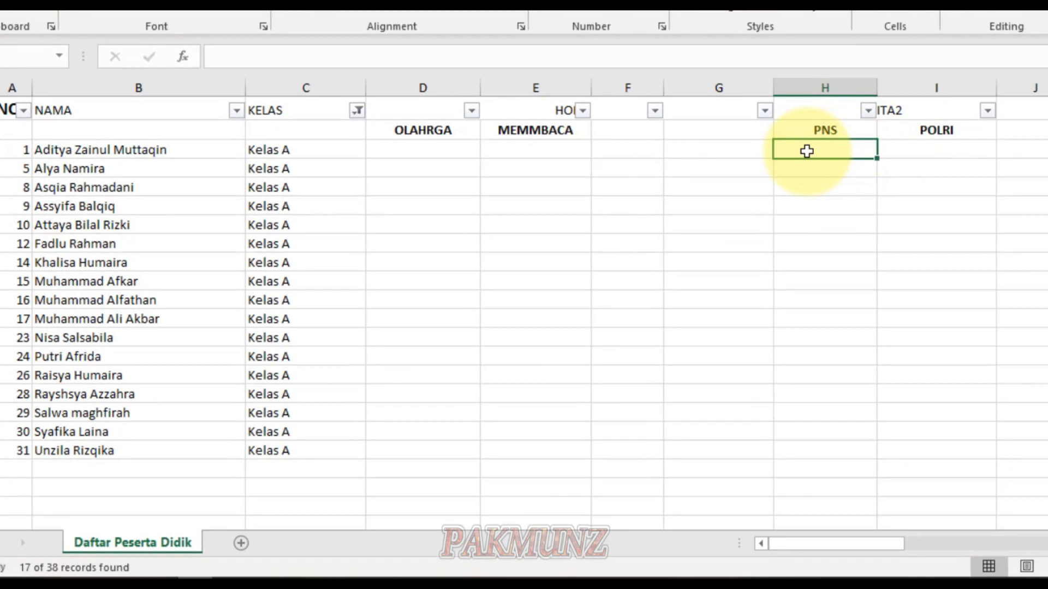
{"action": "left_click", "coordinate": [943, 152]}
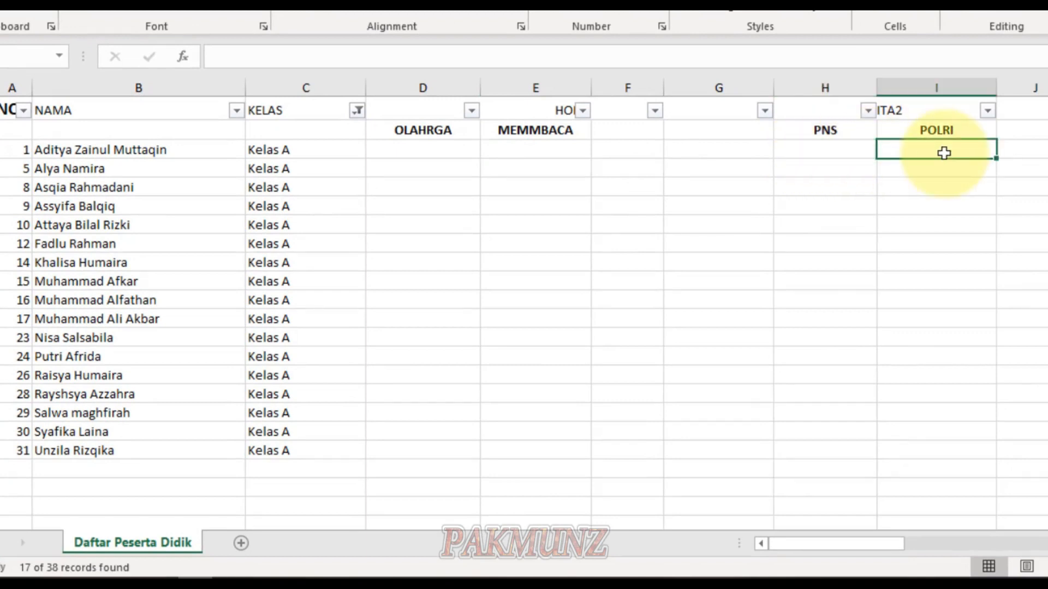
{"action": "left_click", "coordinate": [410, 156]}
{"action": "mouse_move", "coordinate": [408, 151]}
{"action": "left_mouse_down"}
{"action": "mouse_move", "coordinate": [910, 151]}
{"action": "mouse_move", "coordinate": [900, 231]}
{"action": "left_mouse_up"}
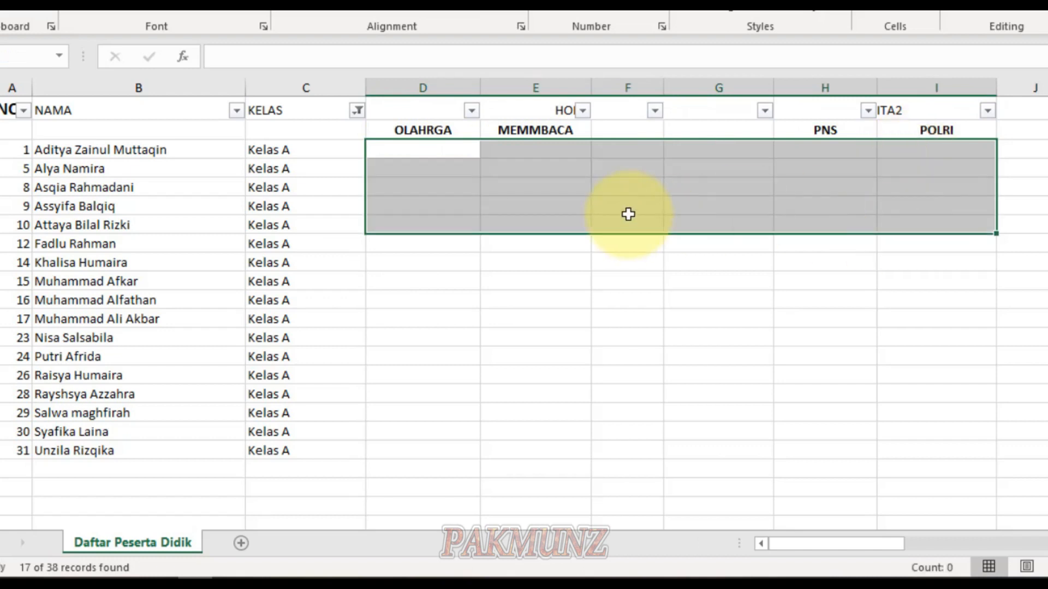
- Start a new conditional formatting rule for the selected blank cells D8:I17, using the Icon Sets format style
{"action": "right_click", "coordinate": [628, 214]}
{"action": "key", "text": "Escape"}
{"action": "left_click", "coordinate": [696, 12]}
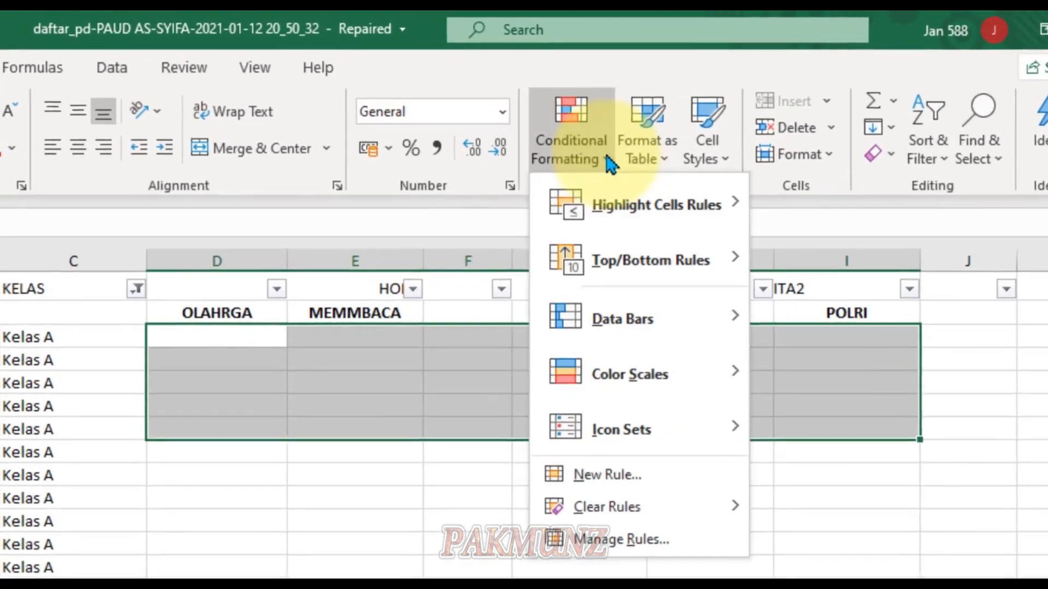
{"action": "left_click", "coordinate": [629, 543]}
{"action": "left_click", "coordinate": [229, 229]}
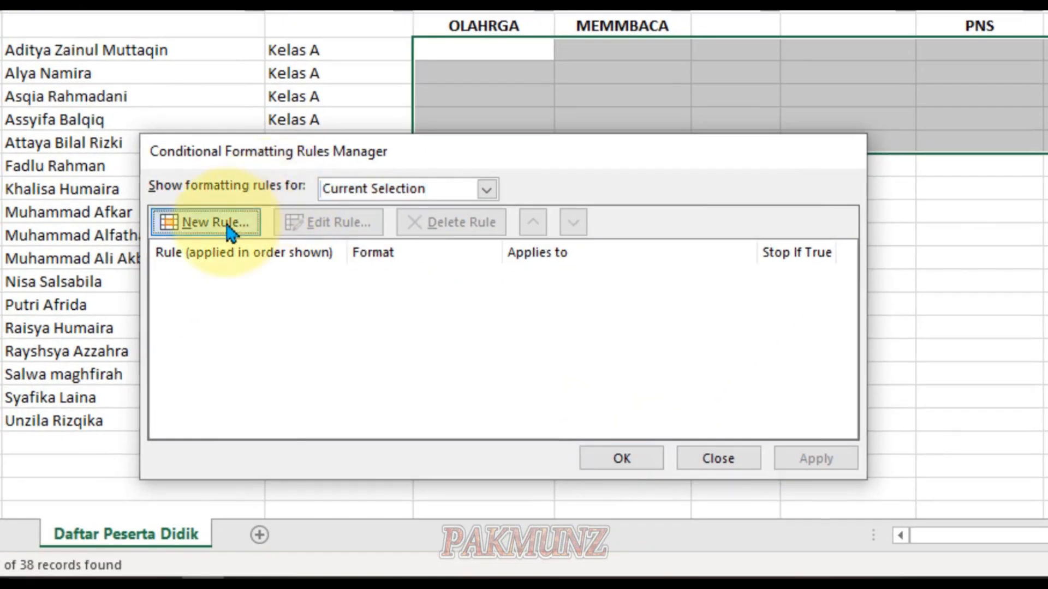
{"action": "left_click", "coordinate": [388, 347]}
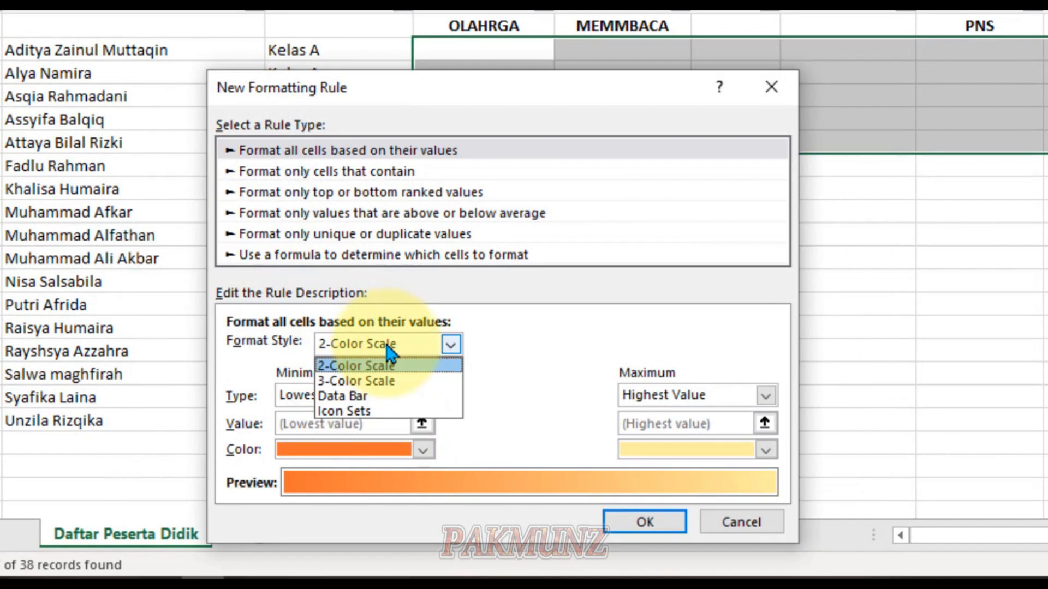
{"action": "left_click", "coordinate": [349, 411]}
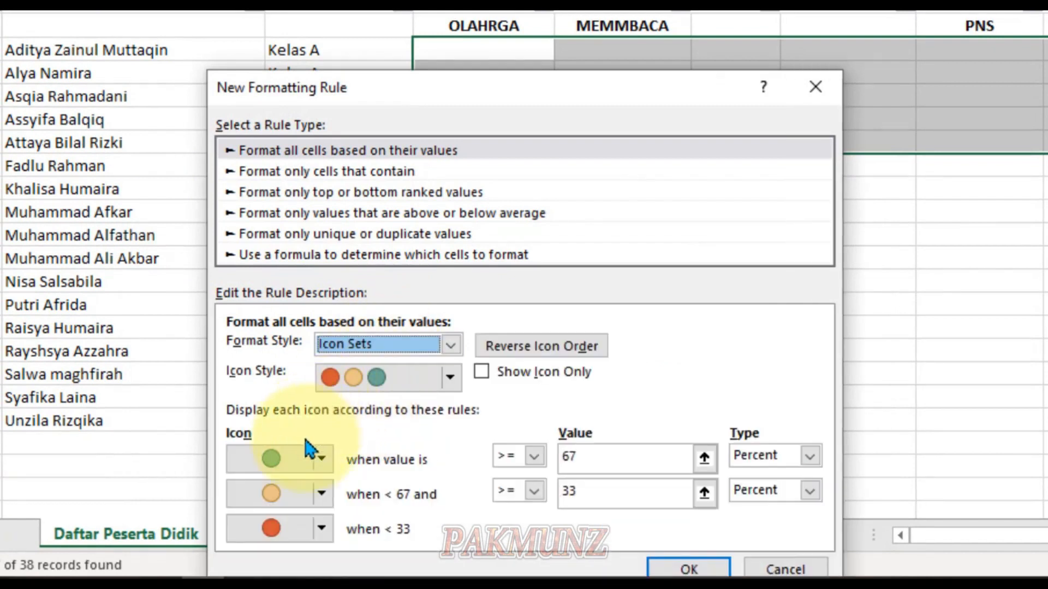
- Set the rule's three icons to a green check mark, a red cross and the grey four-square box
{"action": "left_click", "coordinate": [321, 459]}
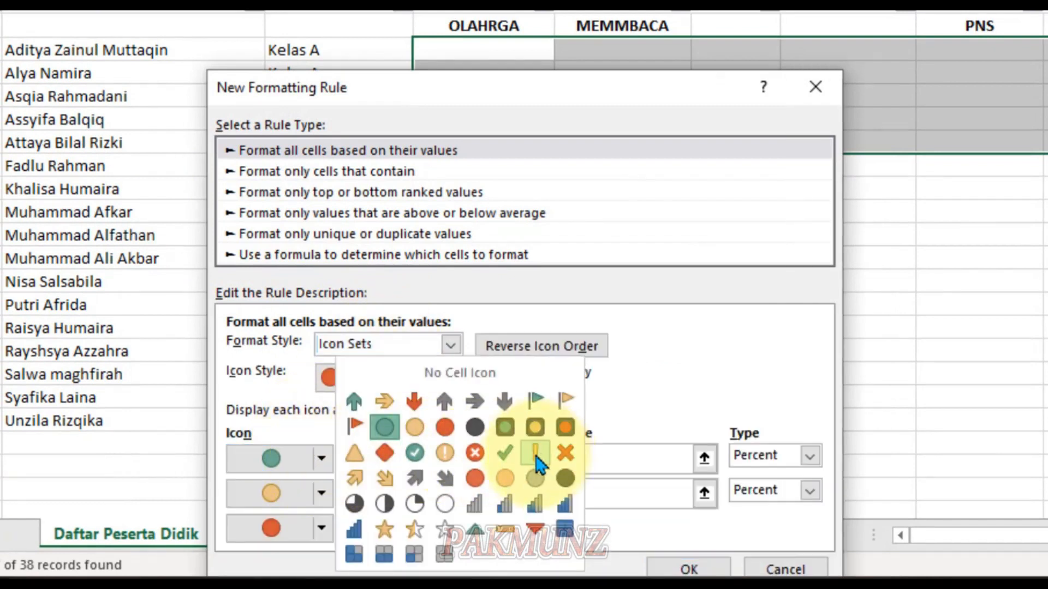
{"action": "left_click", "coordinate": [537, 410]}
{"action": "left_click", "coordinate": [321, 493]}
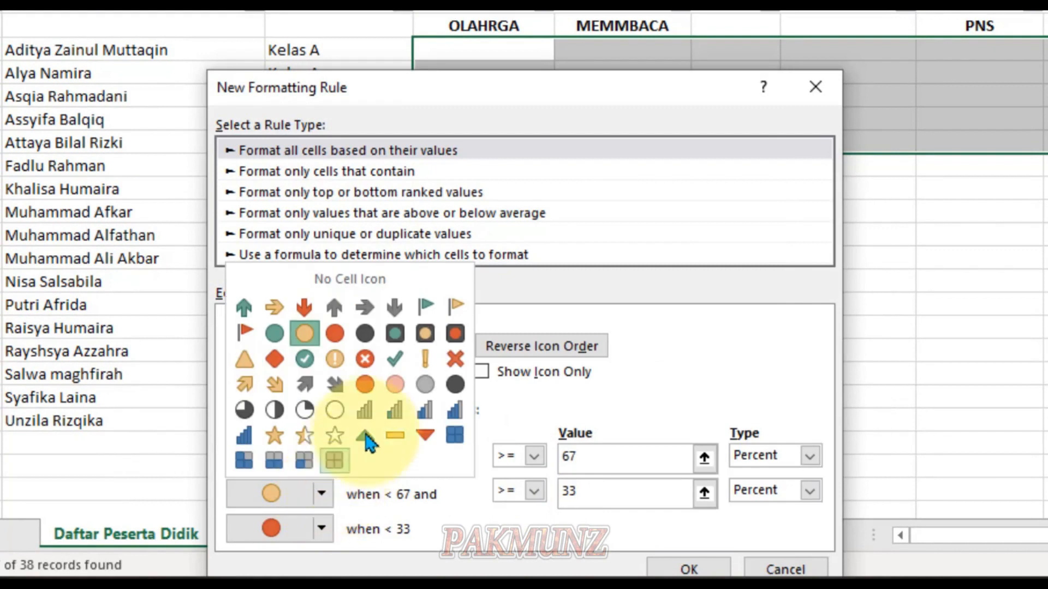
{"action": "left_click", "coordinate": [453, 374]}
{"action": "left_click", "coordinate": [321, 528]}
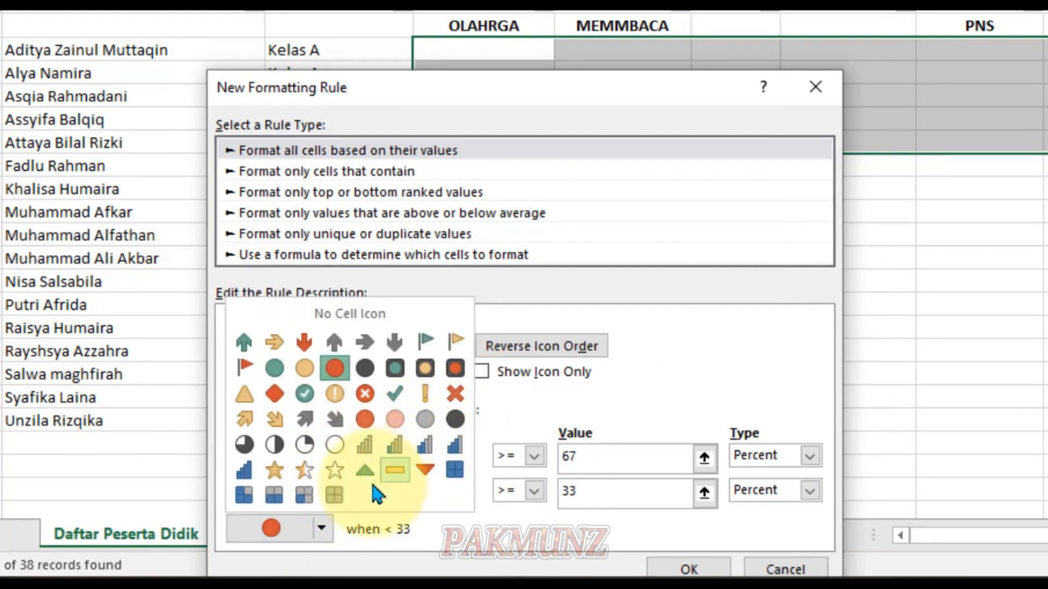
{"action": "left_click", "coordinate": [334, 495]}
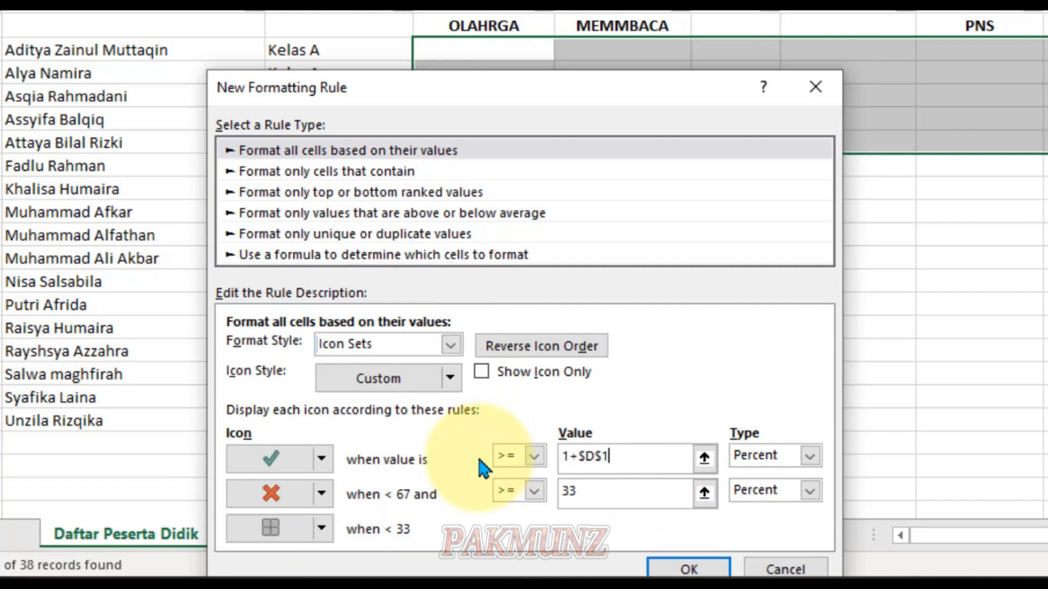
- Set the icon thresholds to 1 for the check mark and 0 for the cross, and save the new rule
{"action": "left_click_drag", "start_coordinate": [599, 493], "coordinate": [495, 487]}
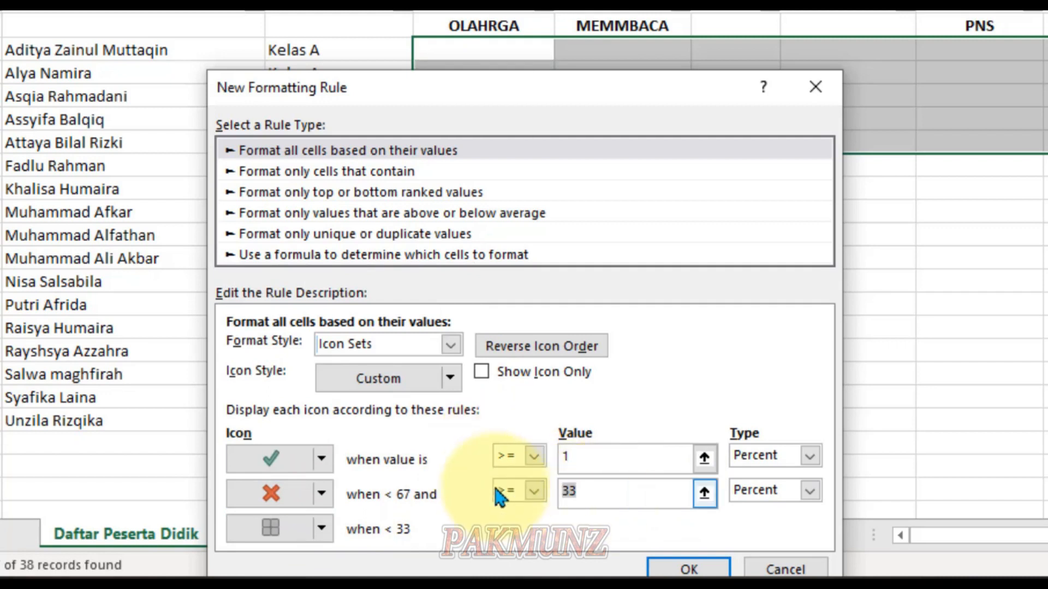
{"action": "type", "text": "0"}
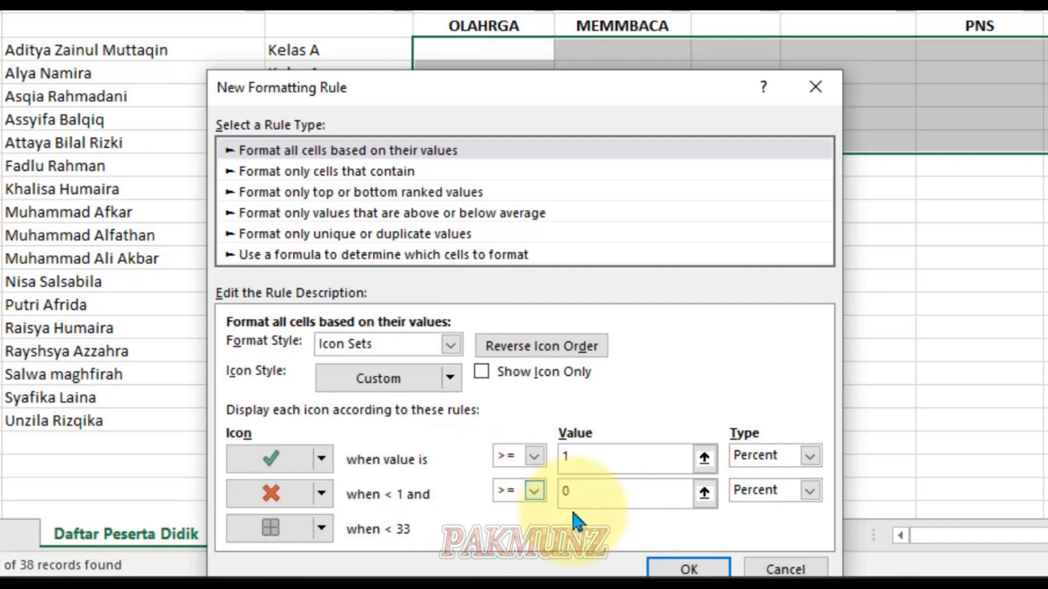
{"action": "left_click", "coordinate": [692, 568]}
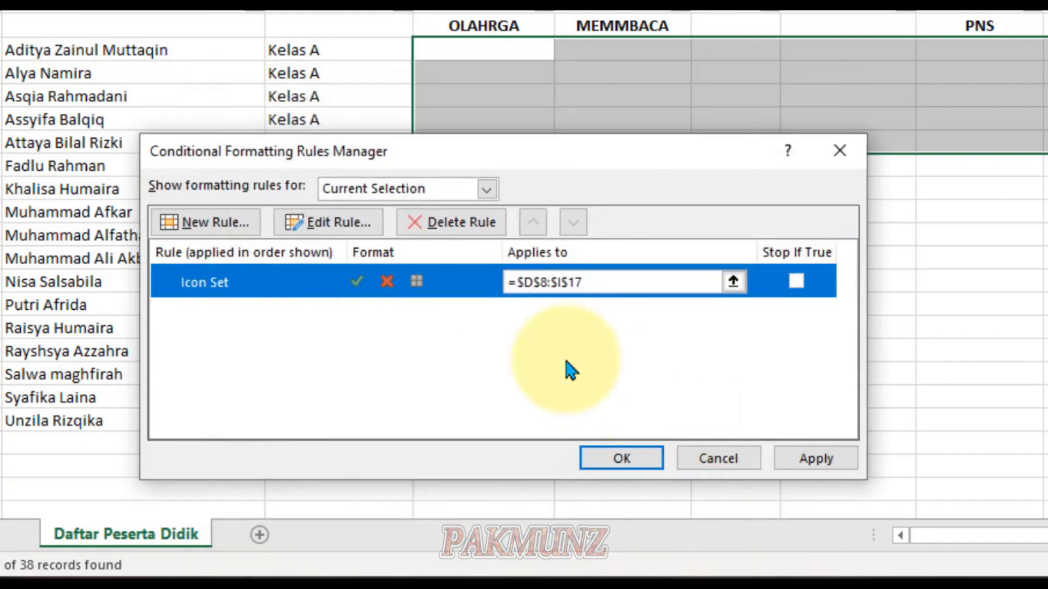
- Edit the icon set rule to show only the icons and apply it to the selected cells
{"action": "left_click", "coordinate": [306, 221]}
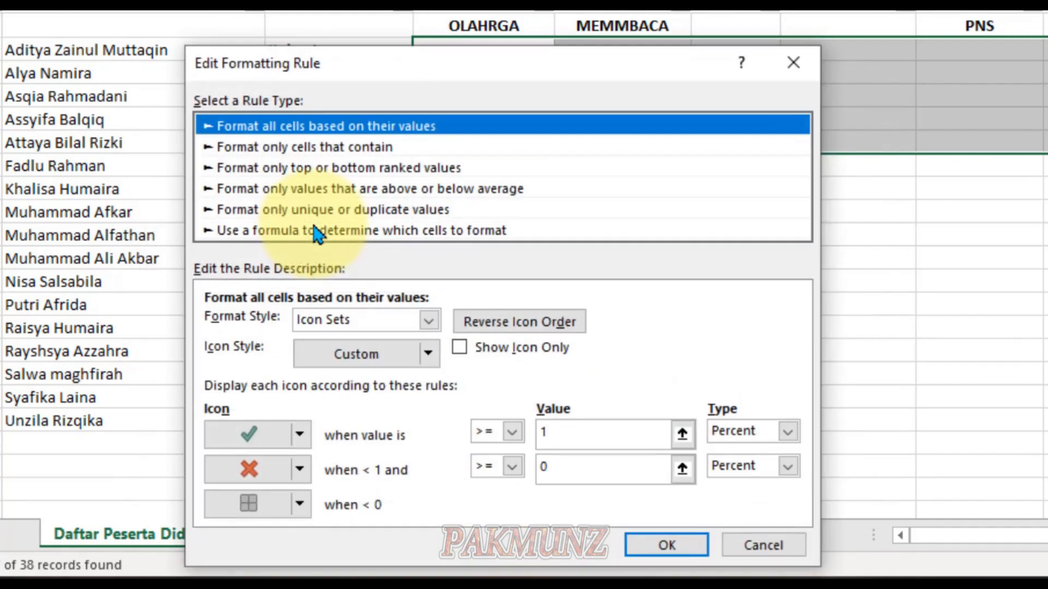
{"action": "left_click", "coordinate": [459, 347]}
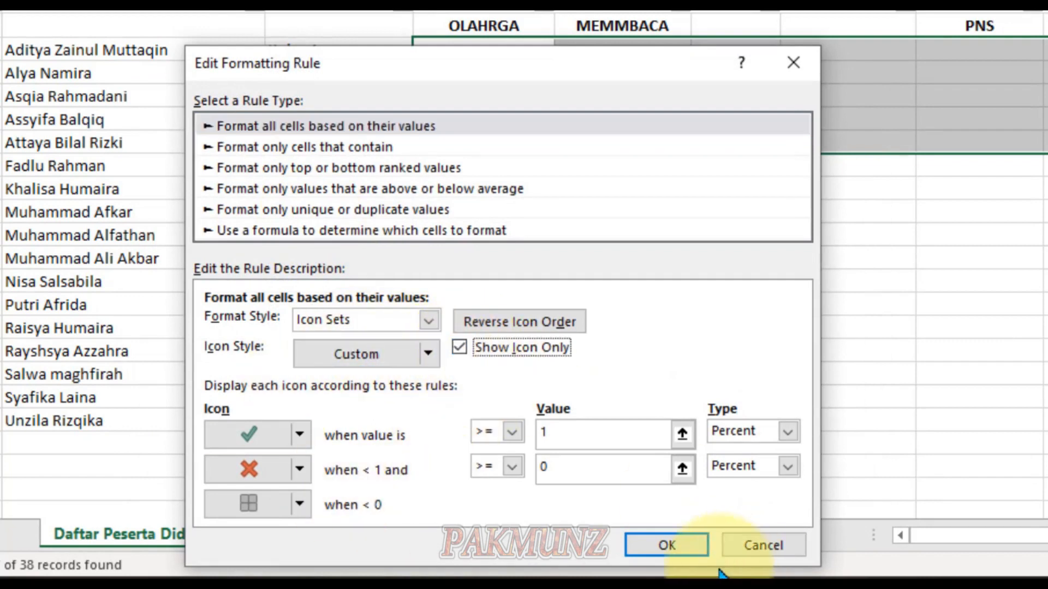
{"action": "left_click", "coordinate": [666, 545]}
{"action": "left_click", "coordinate": [807, 461]}
{"action": "left_click", "coordinate": [636, 464]}
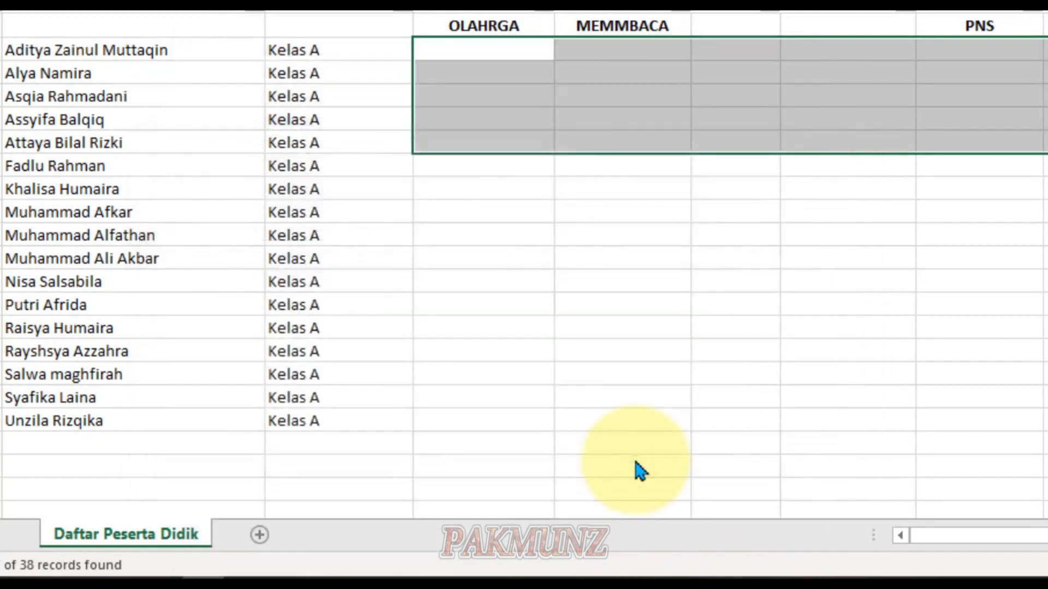
- In the first student's row, enter 1 for OLAHRGA and 0 for MEMMBACA, and give PNS a check mark and POLRI a cross
{"action": "left_click", "coordinate": [479, 51]}
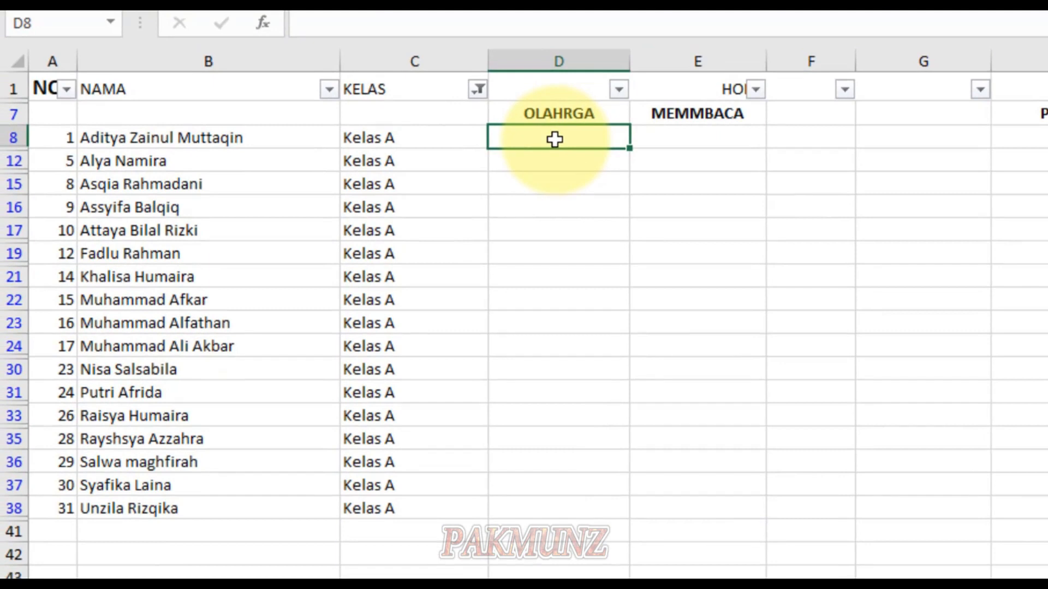
{"action": "type", "text": "1"}
{"action": "key", "text": "Tab"}
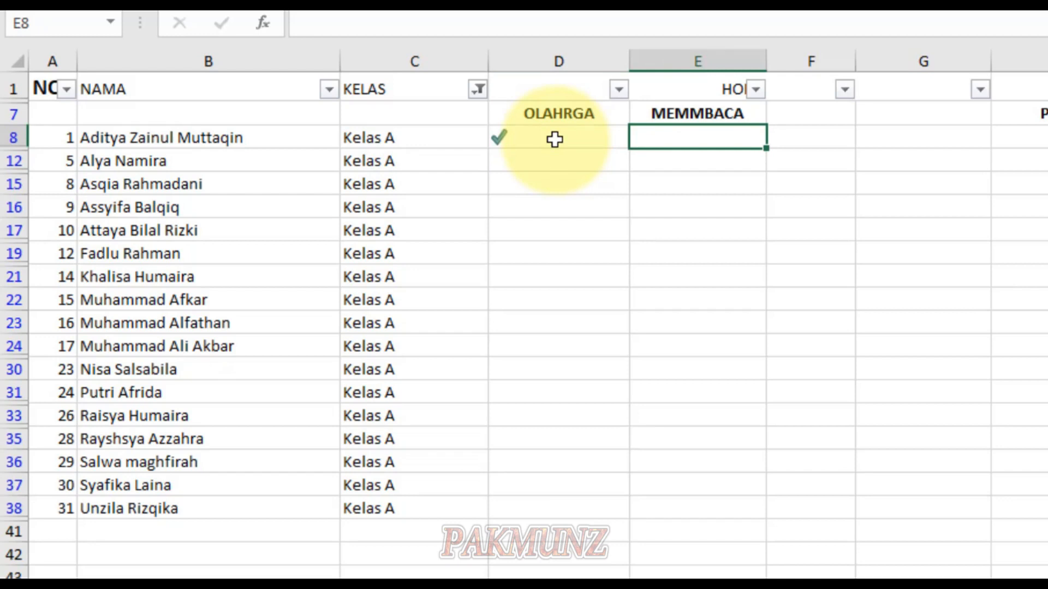
{"action": "type", "text": "0"}
{"action": "key", "text": "Tab"}
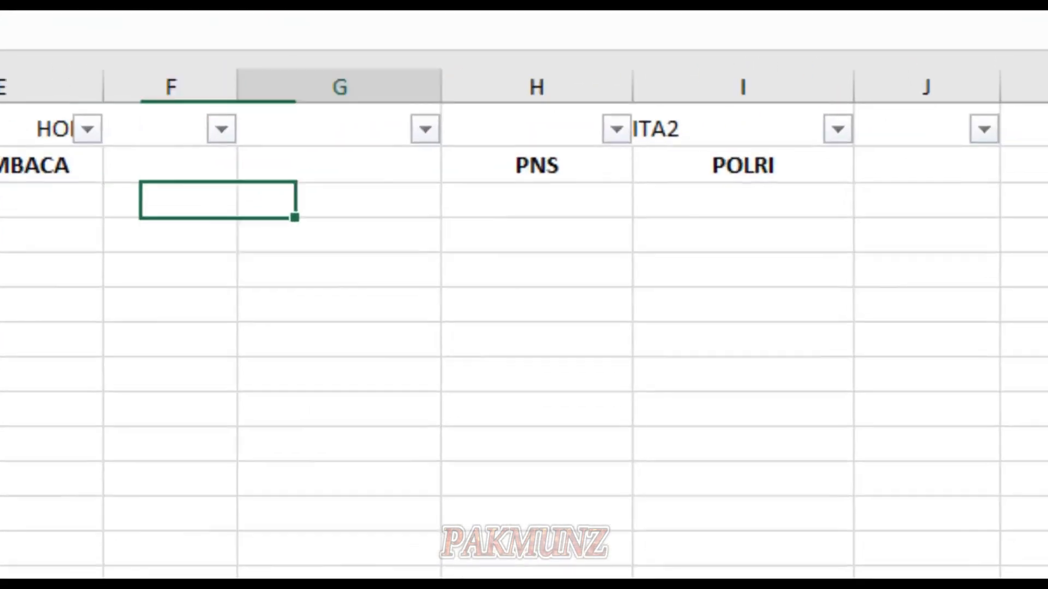
{"action": "key", "text": "Tab"}
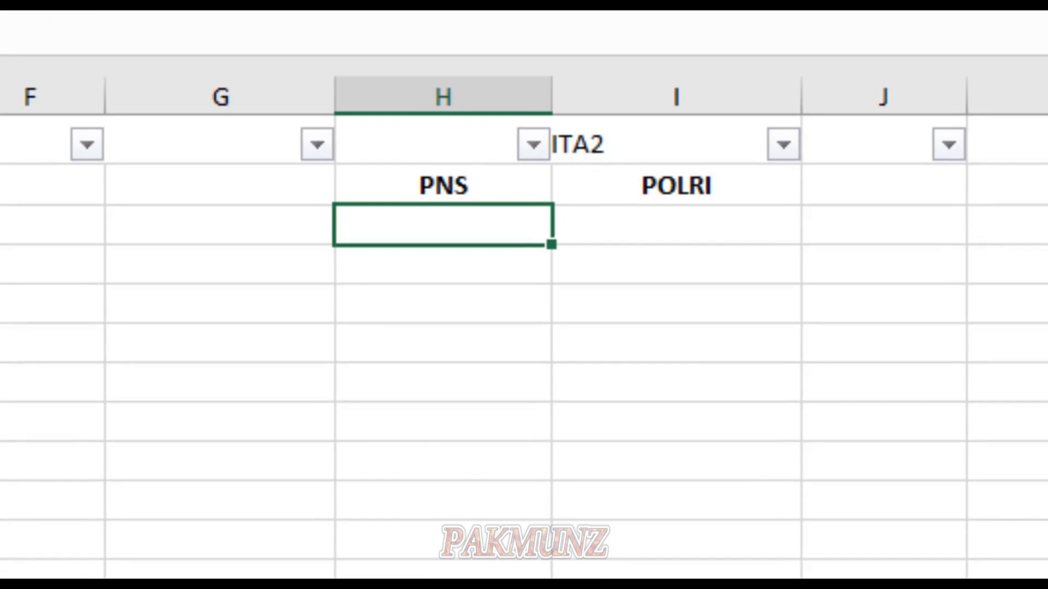
{"action": "key", "text": "Tab"}
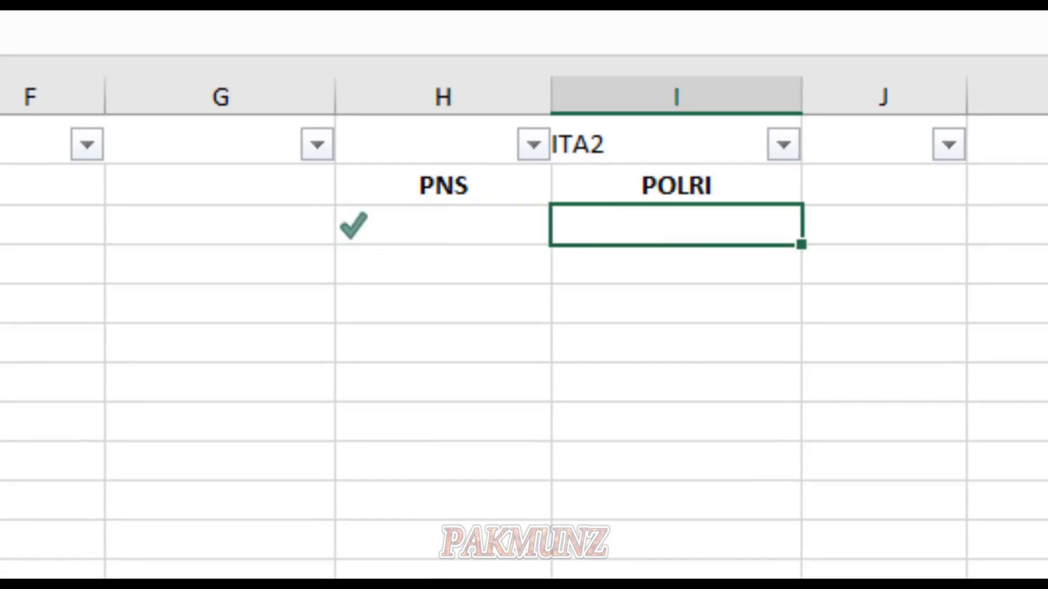
{"action": "key", "text": "Tab"}
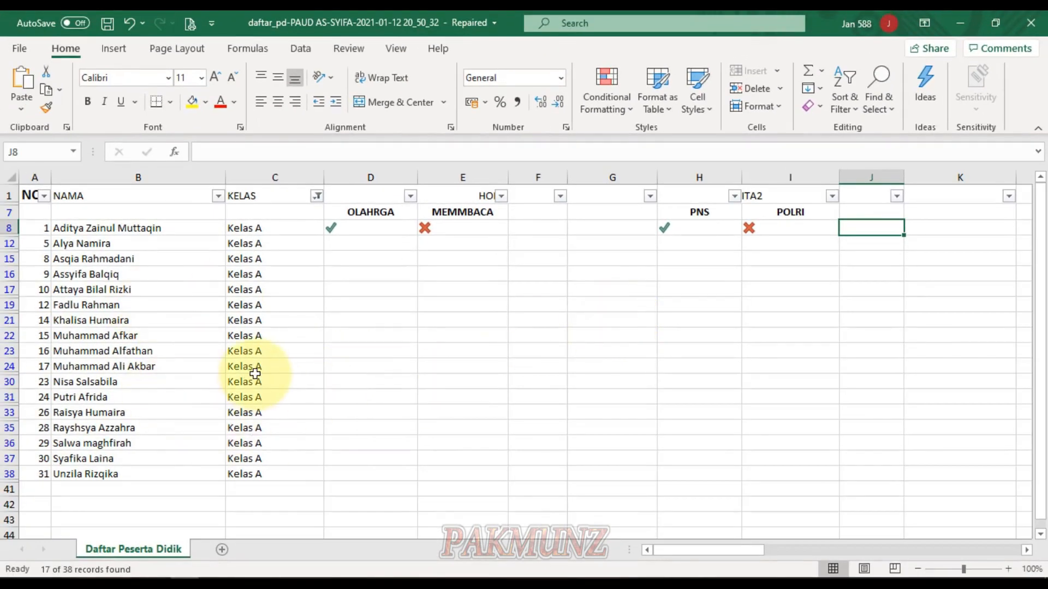
{"action": "left_click", "coordinate": [441, 299]}
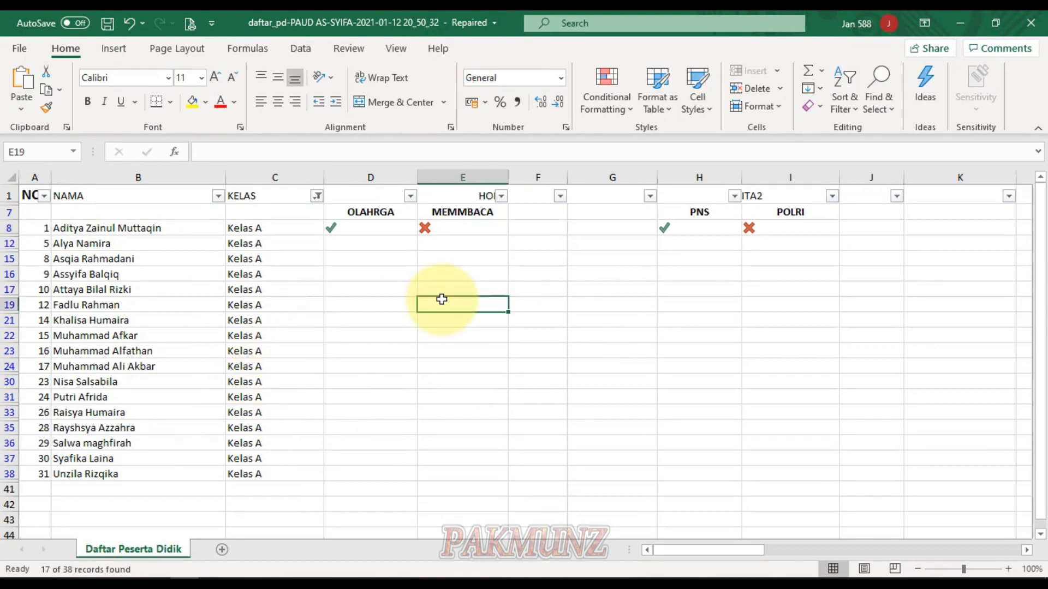
- Switch to Chrome and open the Gmail inbox in a new browser tab
{"action": "left_click", "coordinate": [100, 584]}
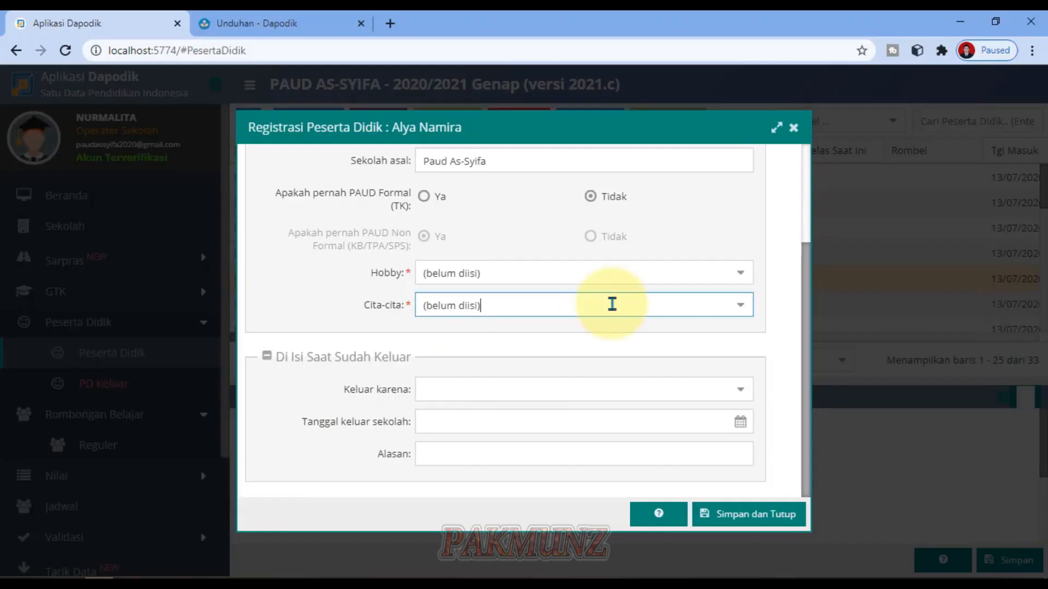
{"action": "left_click", "coordinate": [389, 24]}
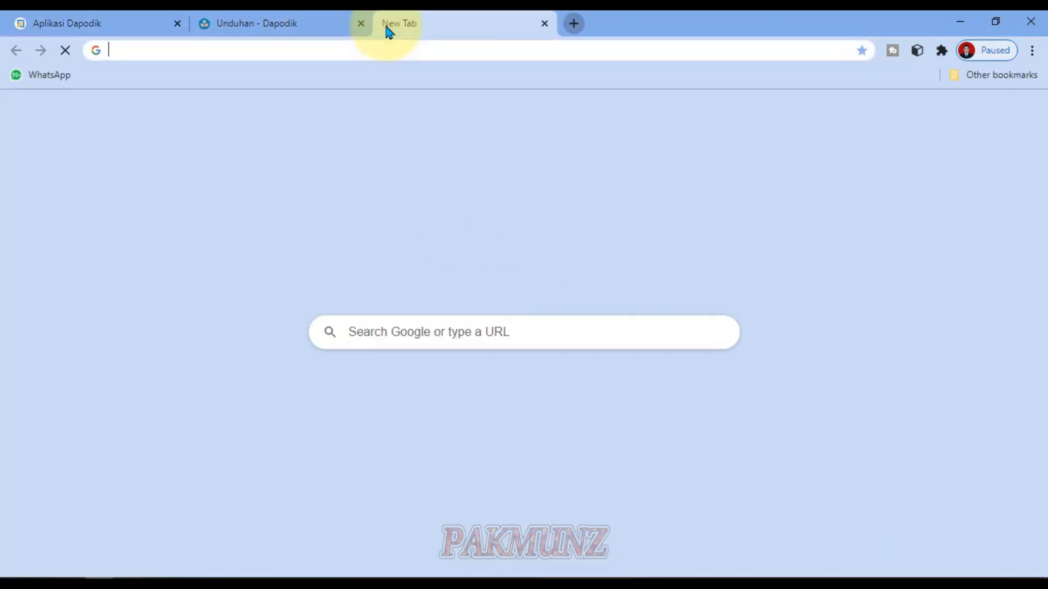
{"action": "left_click", "coordinate": [932, 117]}
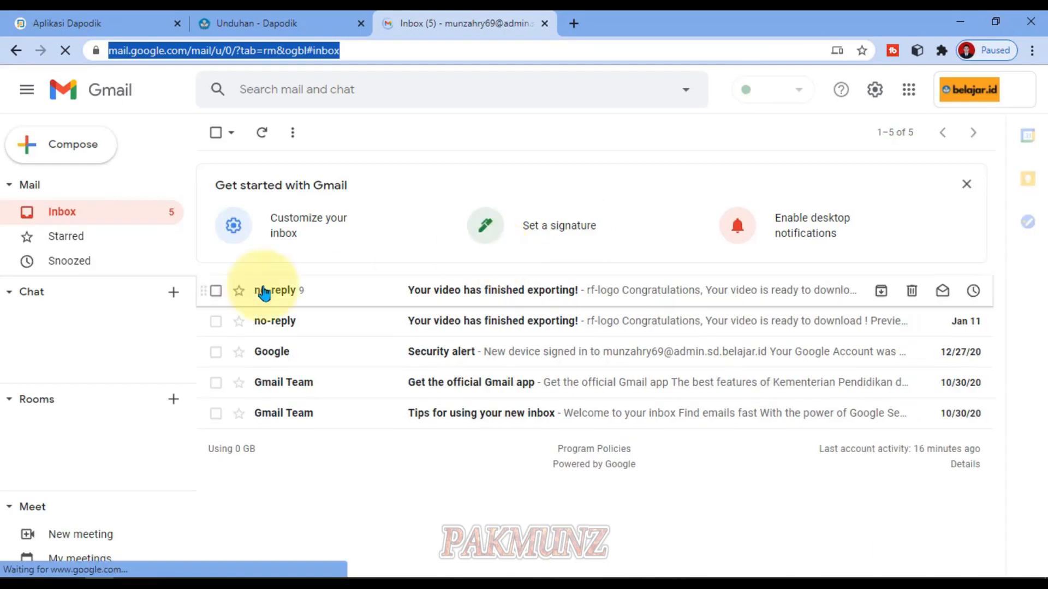
{"action": "left_click", "coordinate": [909, 89]}
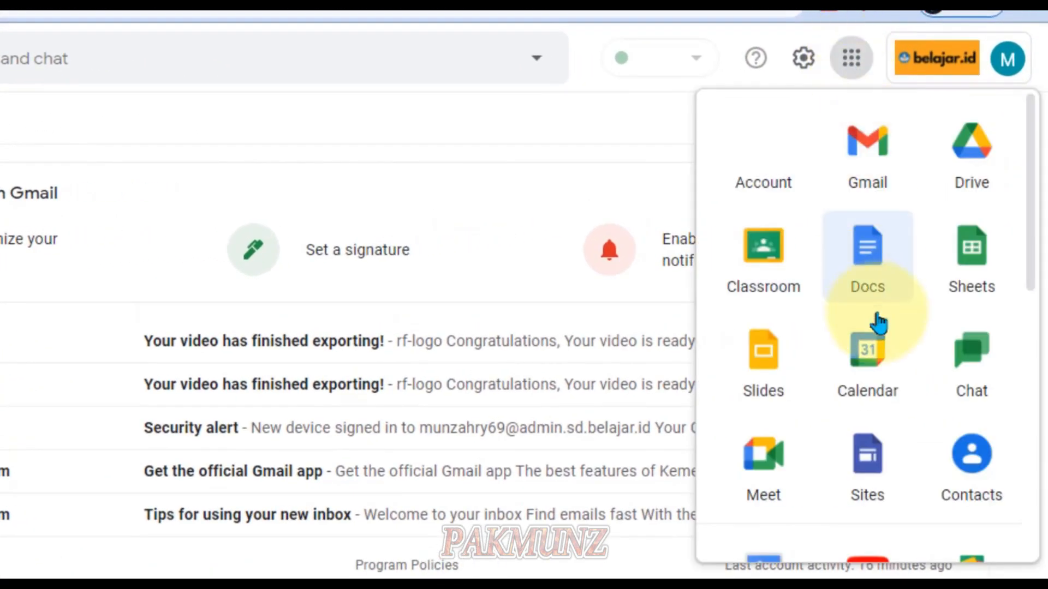
{"action": "scroll", "coordinate": [877, 322], "scroll_direction": "down", "scroll_amount": 9}
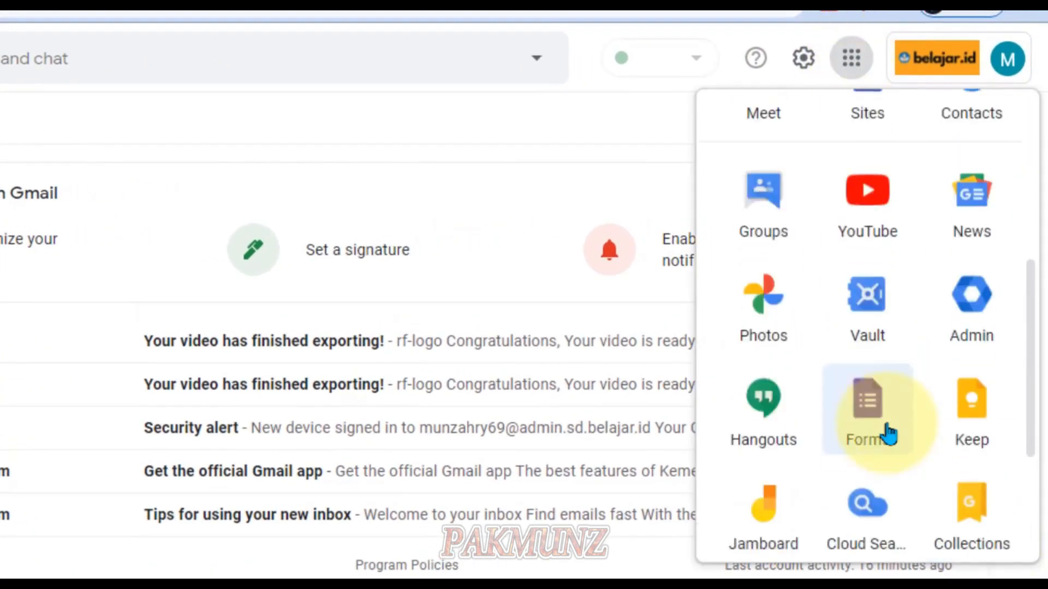
{"action": "scroll", "coordinate": [848, 410], "scroll_direction": "up", "scroll_amount": 3}
{"action": "scroll", "coordinate": [907, 420], "scroll_direction": "up", "scroll_amount": 1}
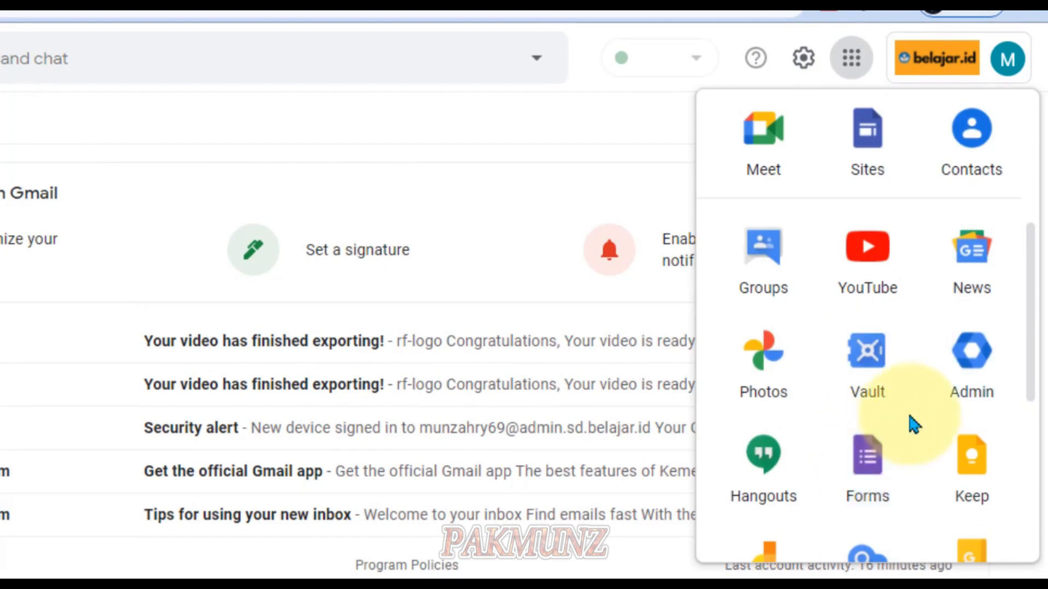
{"action": "scroll", "coordinate": [911, 416], "scroll_direction": "up", "scroll_amount": 4}
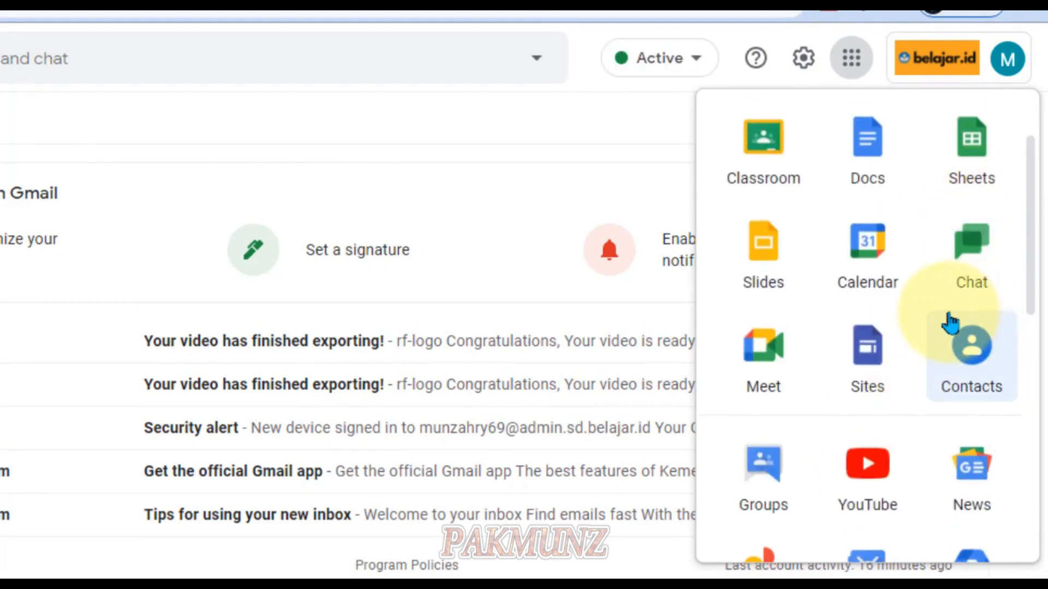
{"action": "left_click", "coordinate": [851, 59]}
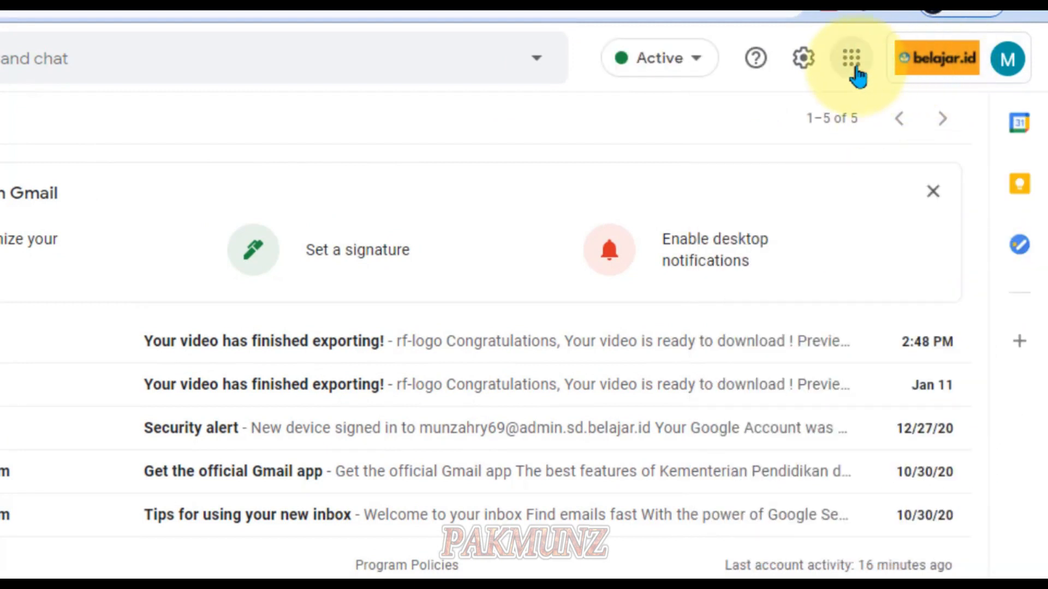
- Open Google Forms from the list of Google apps and create a blank form
{"action": "left_click", "coordinate": [855, 71]}
{"action": "scroll", "coordinate": [873, 415], "scroll_direction": "down", "scroll_amount": 4}
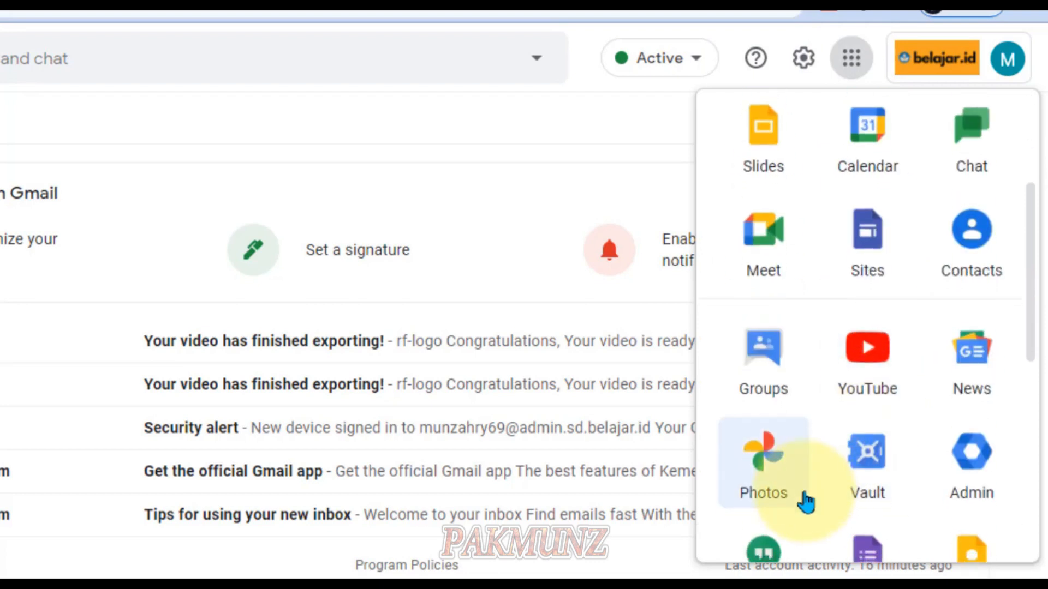
{"action": "scroll", "coordinate": [805, 502], "scroll_direction": "down", "scroll_amount": 3}
{"action": "left_click", "coordinate": [884, 368]}
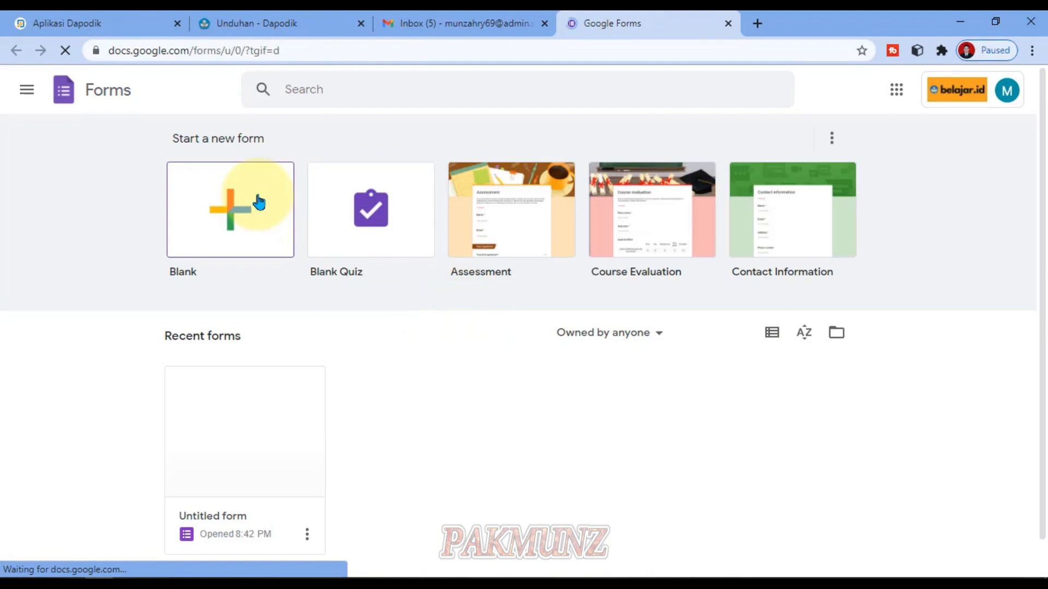
{"action": "left_click", "coordinate": [259, 202]}
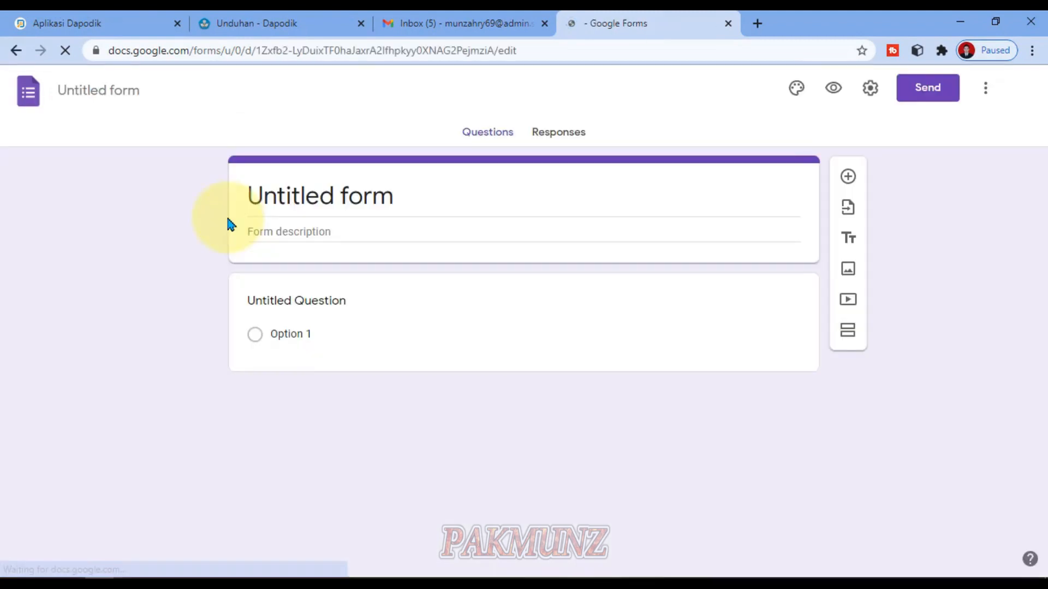
- Title the form FORM PENGISIAN DATA DAPODIK SISWA, dismissing the tip about reusing questions
{"action": "left_click", "coordinate": [319, 197]}
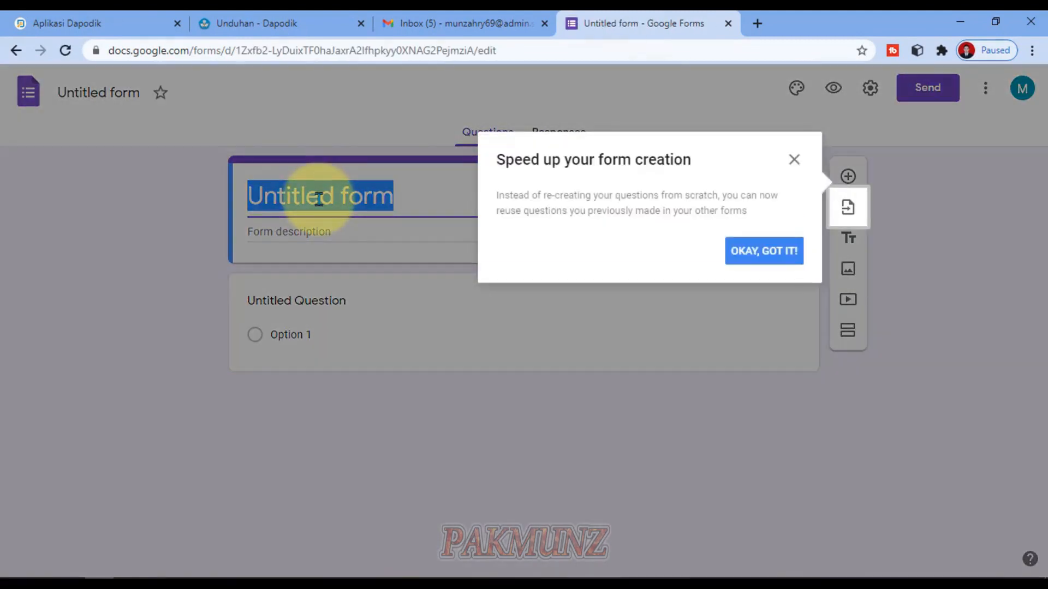
{"action": "type", "text": "FORM"}
{"action": "left_click", "coordinate": [746, 258]}
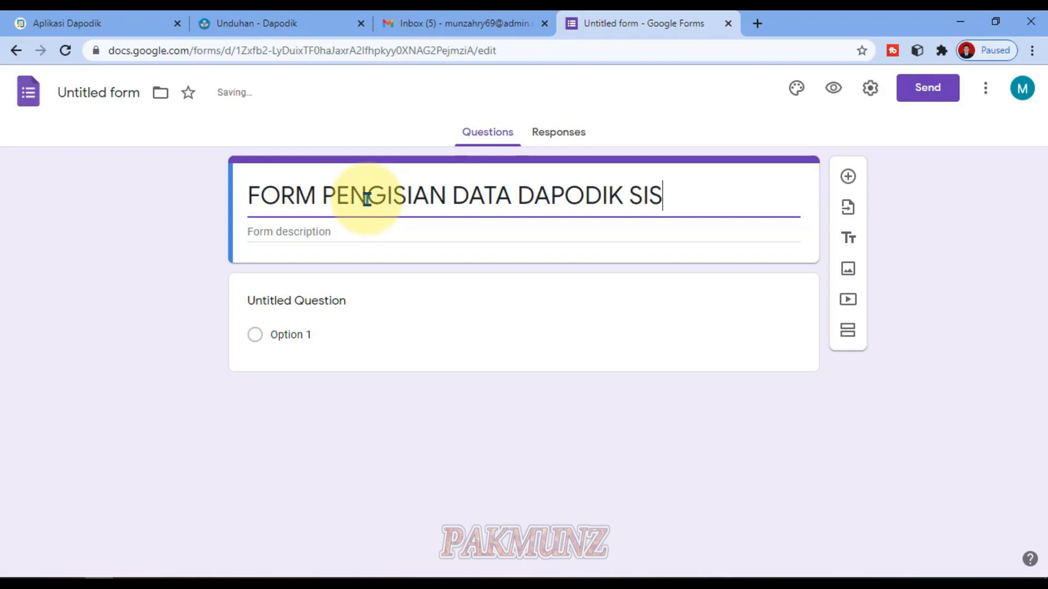
{"action": "left_click", "coordinate": [346, 236]}
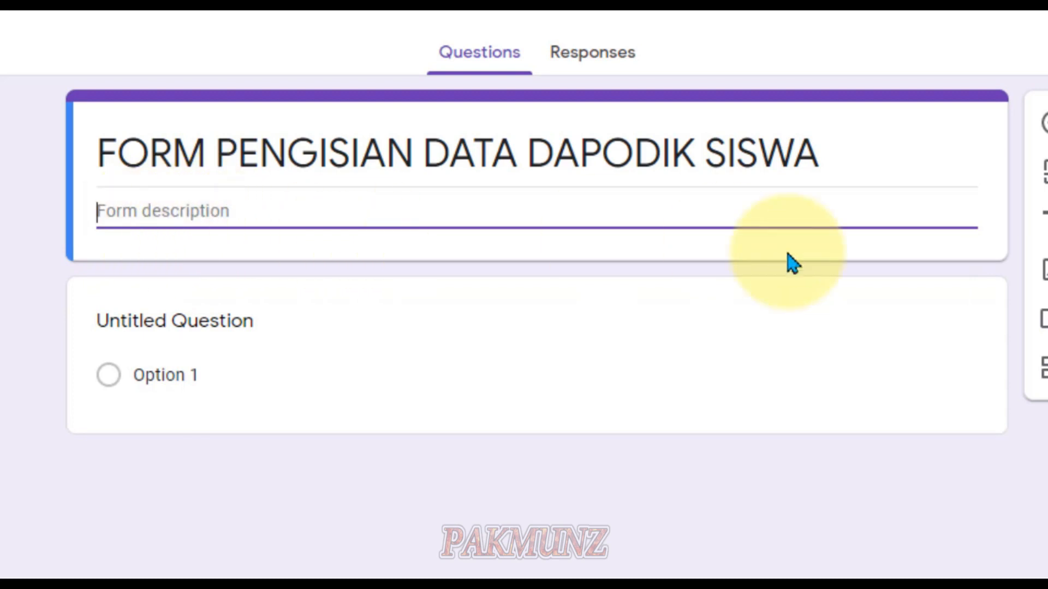
- Name the first question APA HOBI MU, set its first option to MEMMBACA, and add an Other option
{"action": "left_click", "coordinate": [166, 319]}
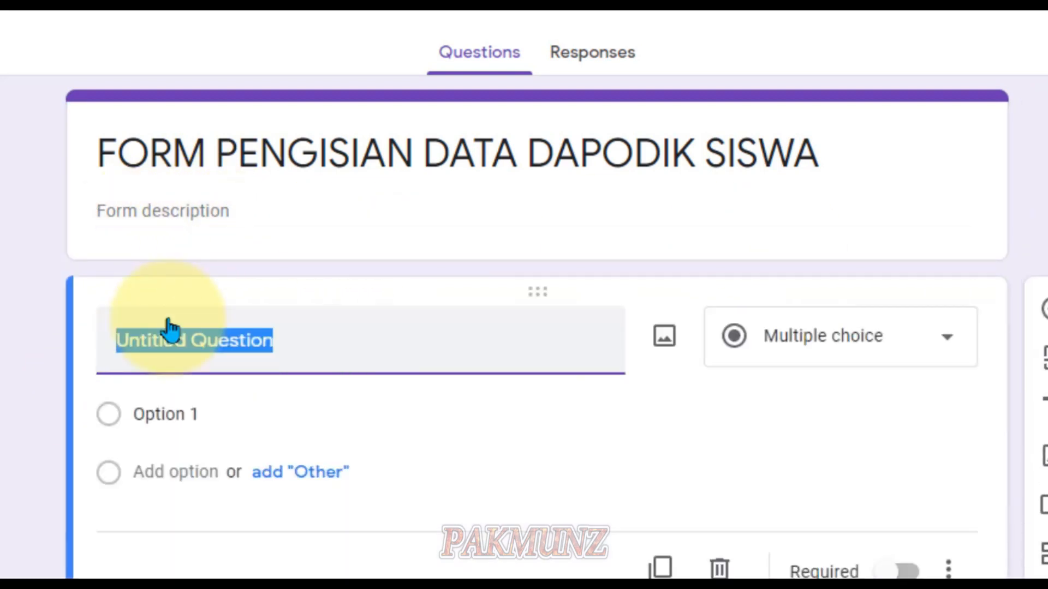
{"action": "type", "text": "APA HOBI MU"}
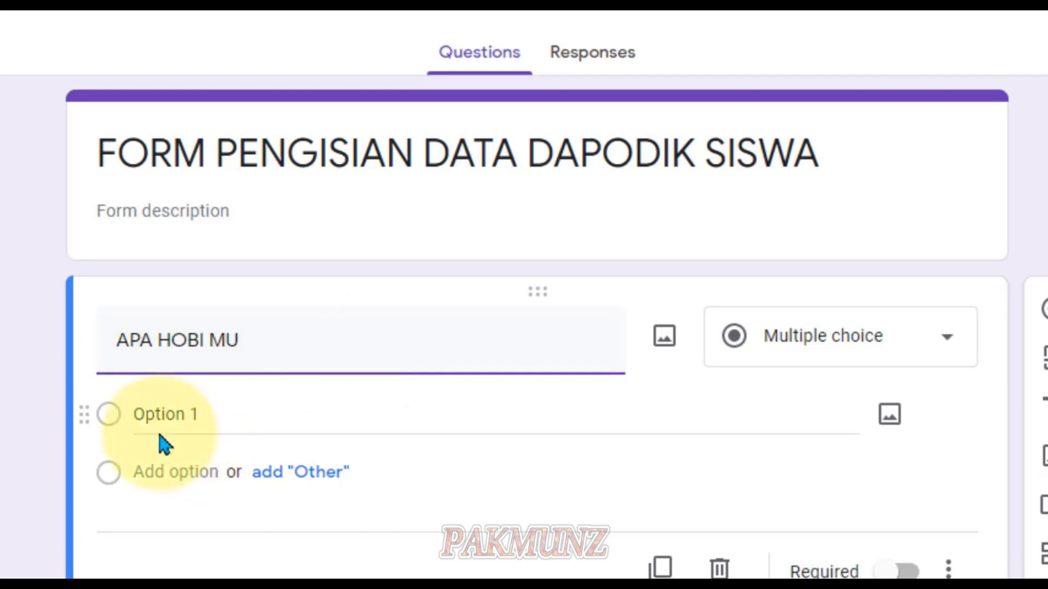
{"action": "left_click", "coordinate": [150, 418]}
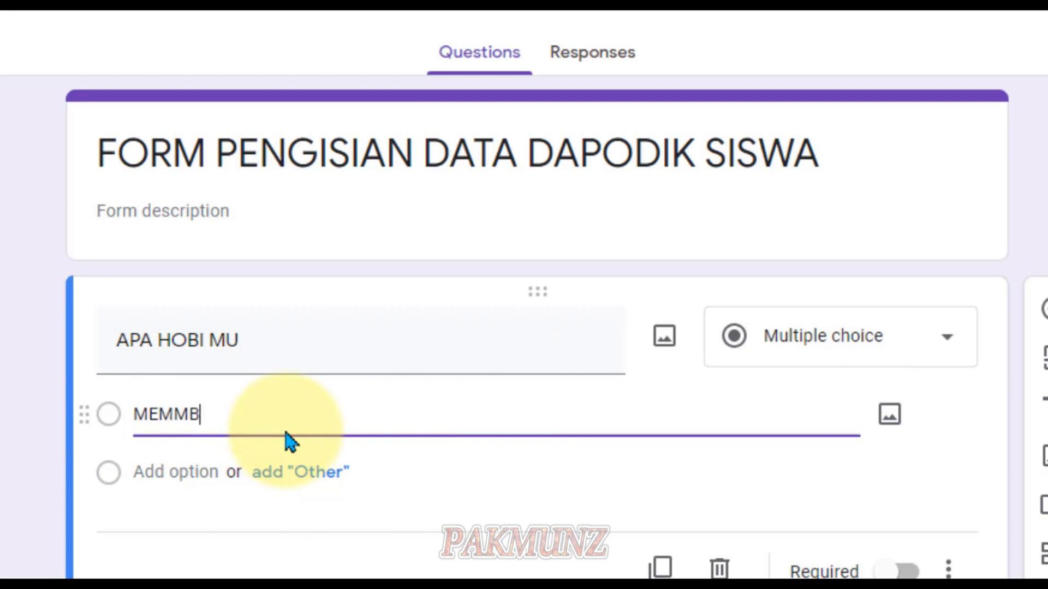
{"action": "left_click", "coordinate": [297, 473]}
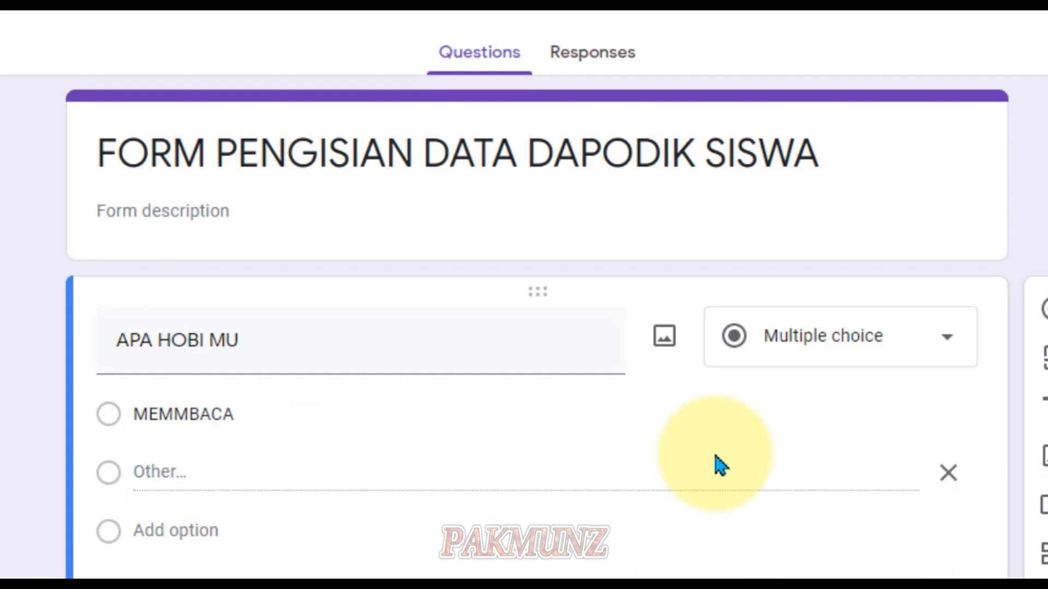
- Add the option OLAHRAGA and one more unnamed option to the APA HOBI MU question
{"action": "left_click", "coordinate": [171, 530]}
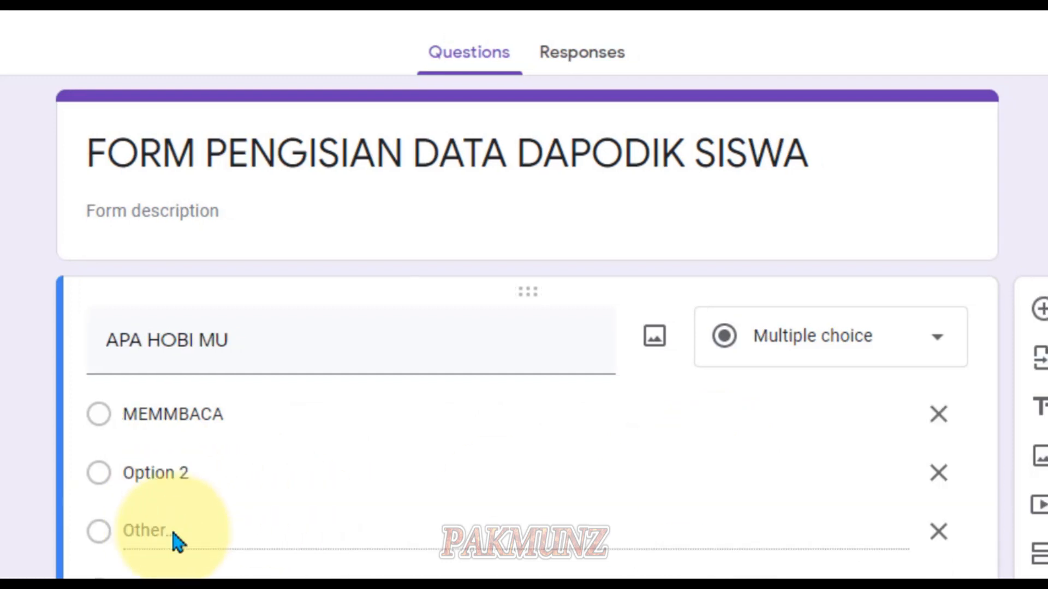
{"action": "left_click", "coordinate": [167, 468]}
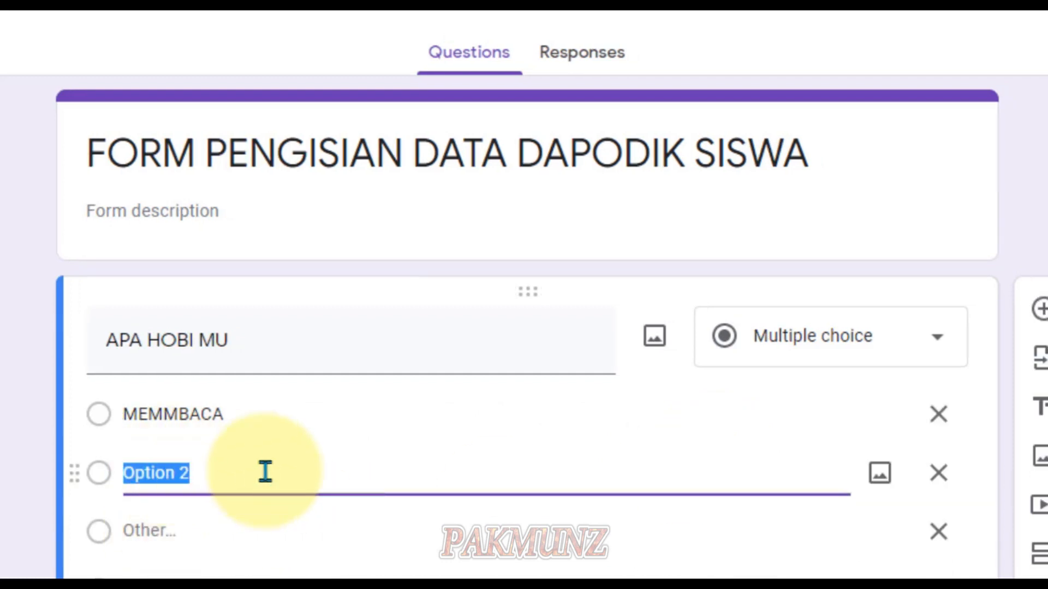
{"action": "type", "text": "OLAHRAGA"}
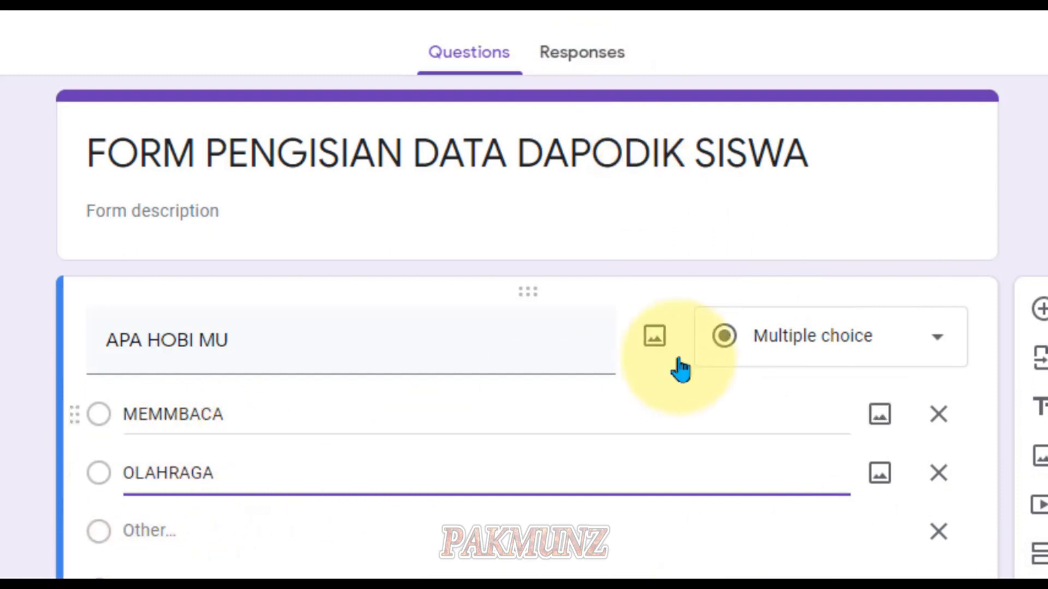
{"action": "left_click", "coordinate": [136, 577]}
{"action": "left_click", "coordinate": [137, 573]}
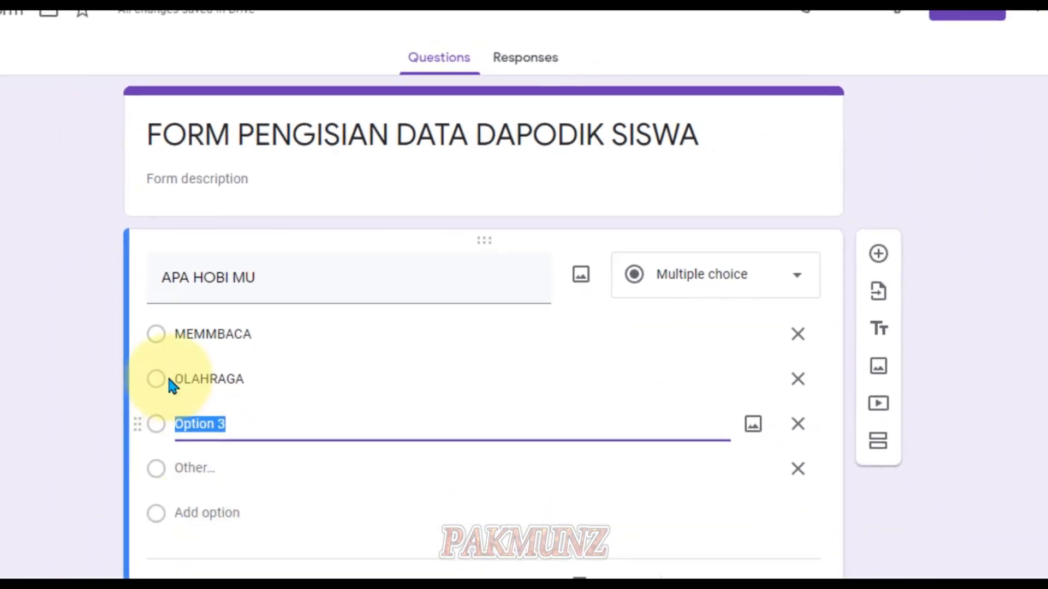
{"action": "left_click", "coordinate": [156, 335]}
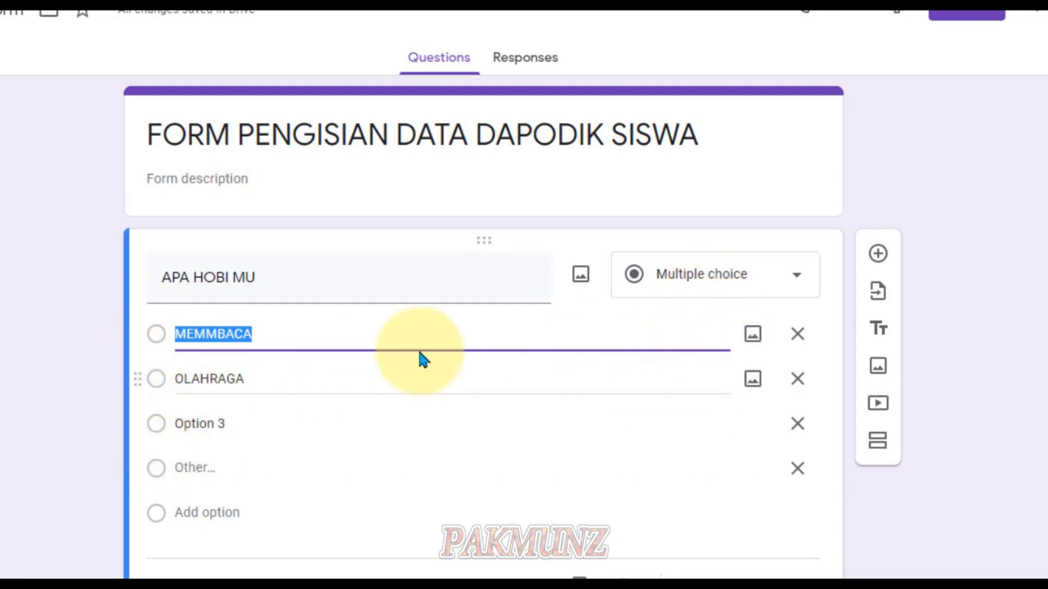
{"action": "scroll", "coordinate": [791, 240], "scroll_direction": "down", "scroll_amount": 1}
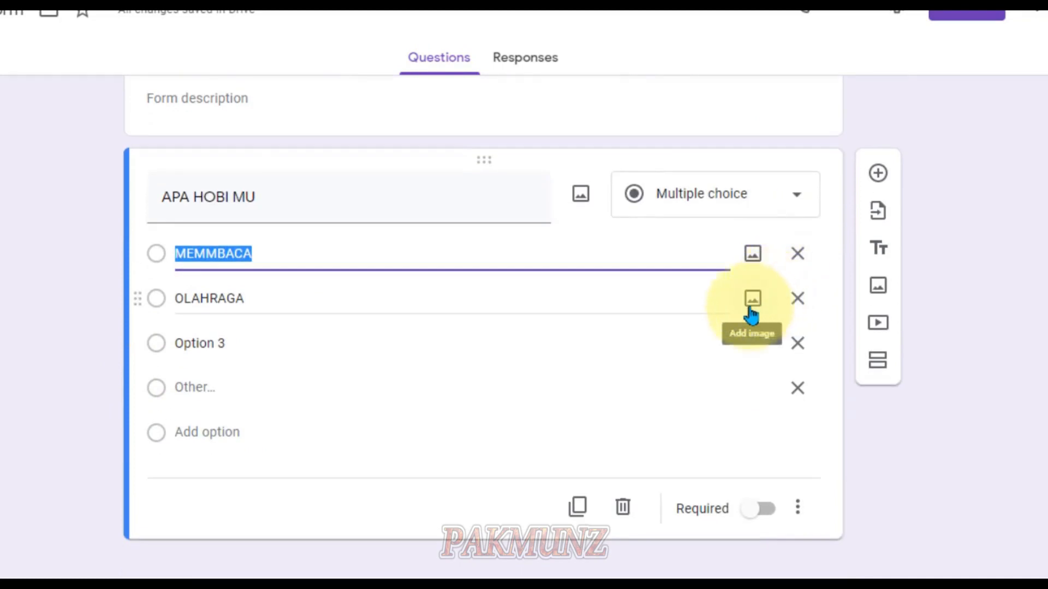
{"action": "scroll", "coordinate": [301, 367], "scroll_direction": "up", "scroll_amount": 1}
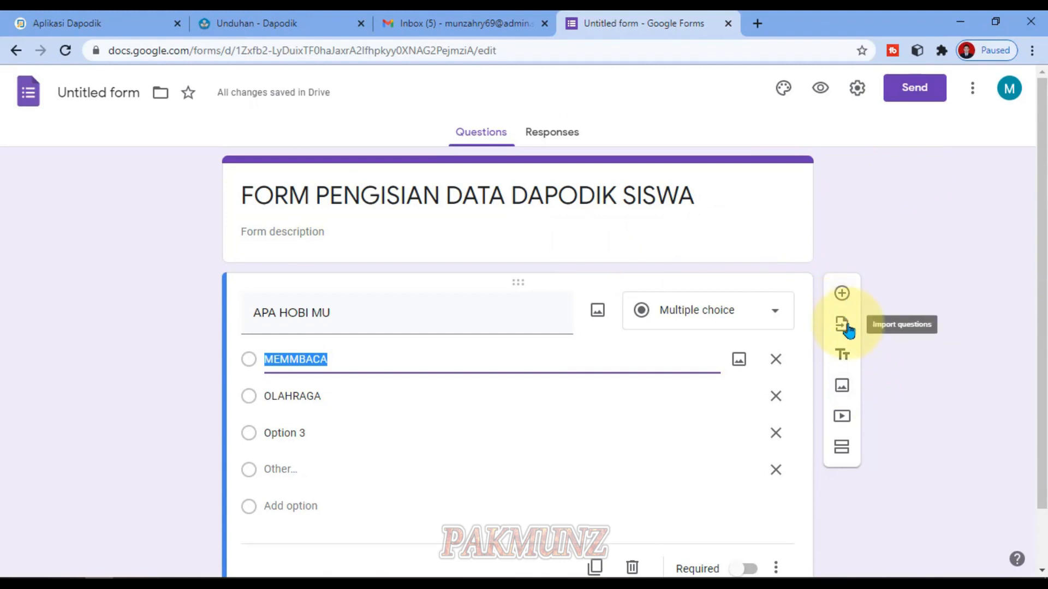
{"action": "scroll", "coordinate": [790, 500], "scroll_direction": "down", "scroll_amount": 1}
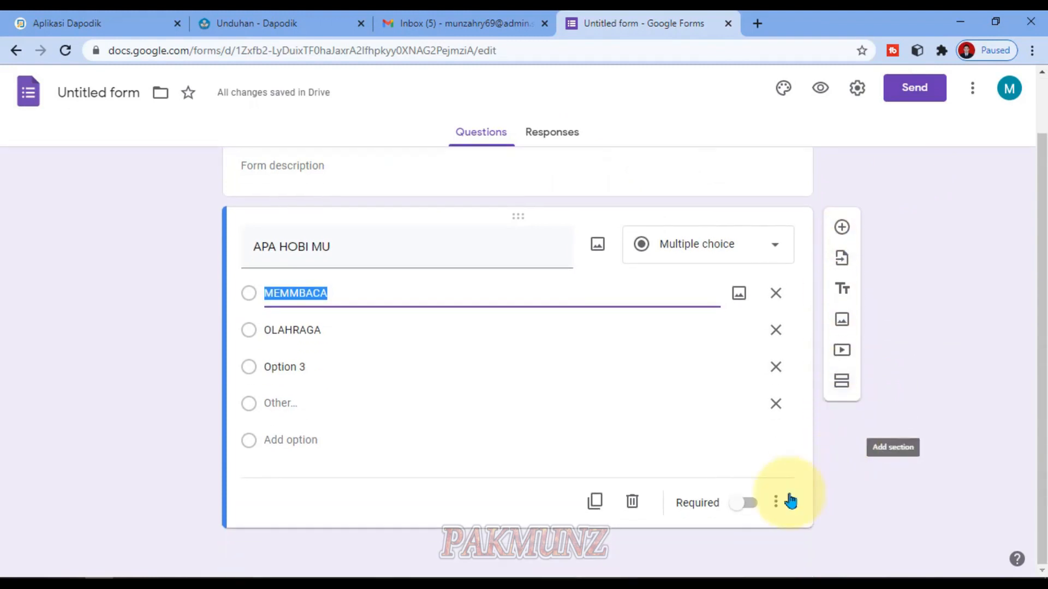
{"action": "left_click", "coordinate": [789, 501]}
{"action": "left_click", "coordinate": [895, 187]}
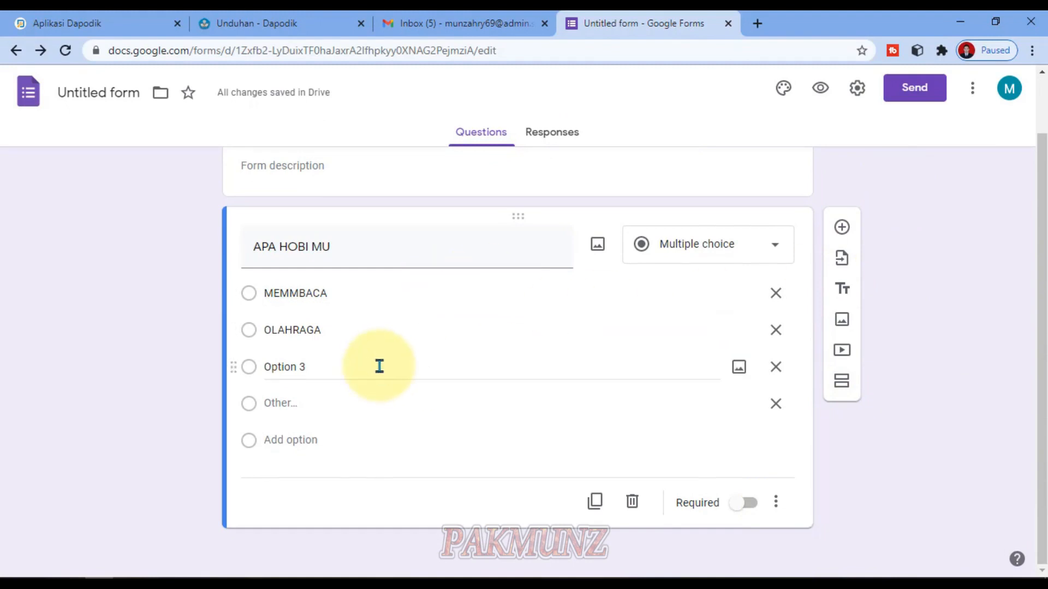
{"action": "left_click", "coordinate": [300, 368]}
{"action": "left_click", "coordinate": [321, 421]}
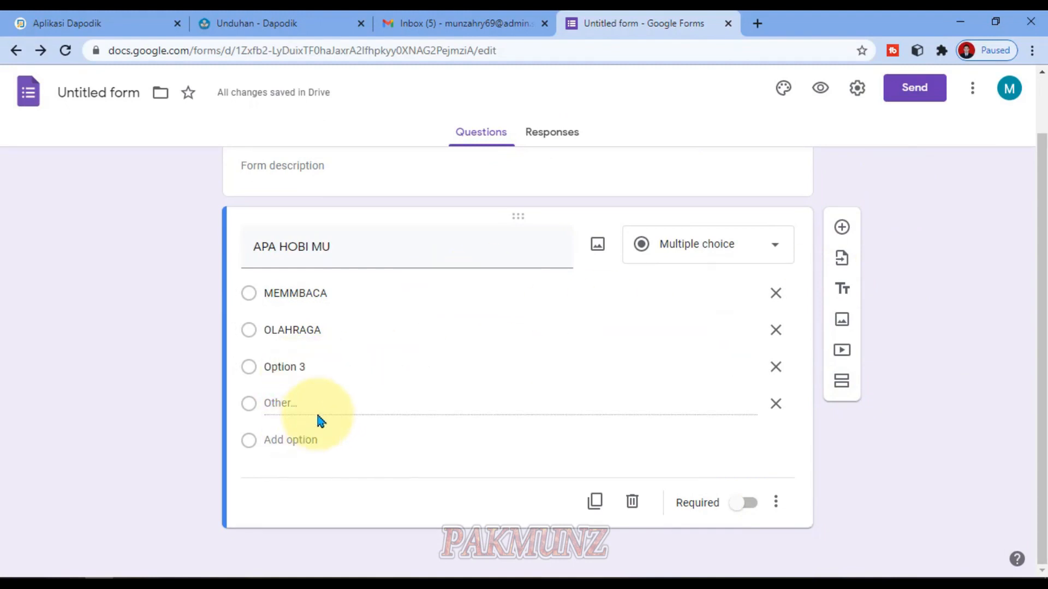
- Copy the form's sharing link from the send dialog and close the dialog
{"action": "left_click", "coordinate": [926, 89]}
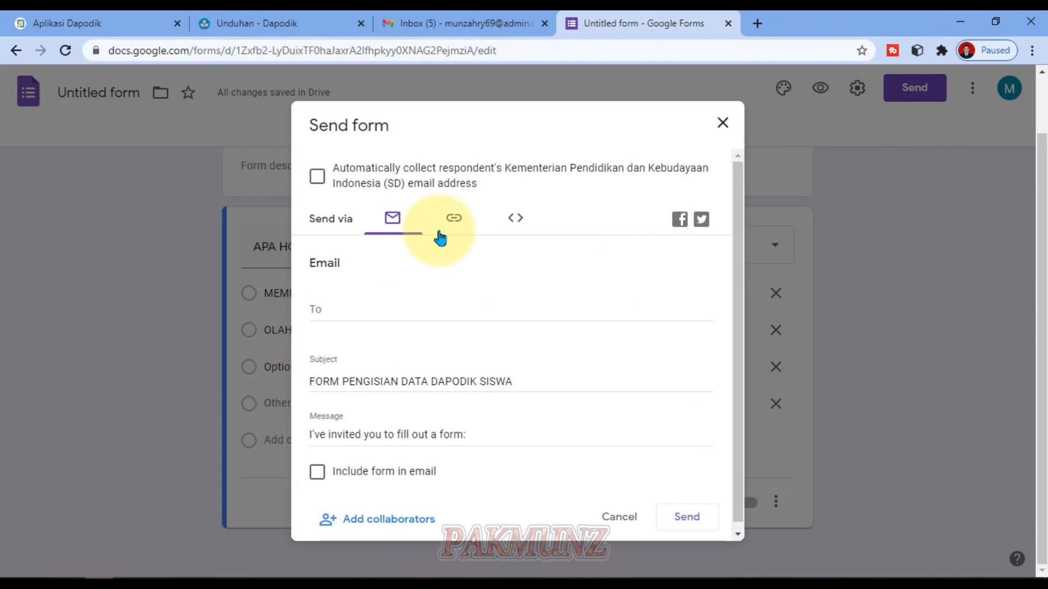
{"action": "left_click", "coordinate": [460, 223]}
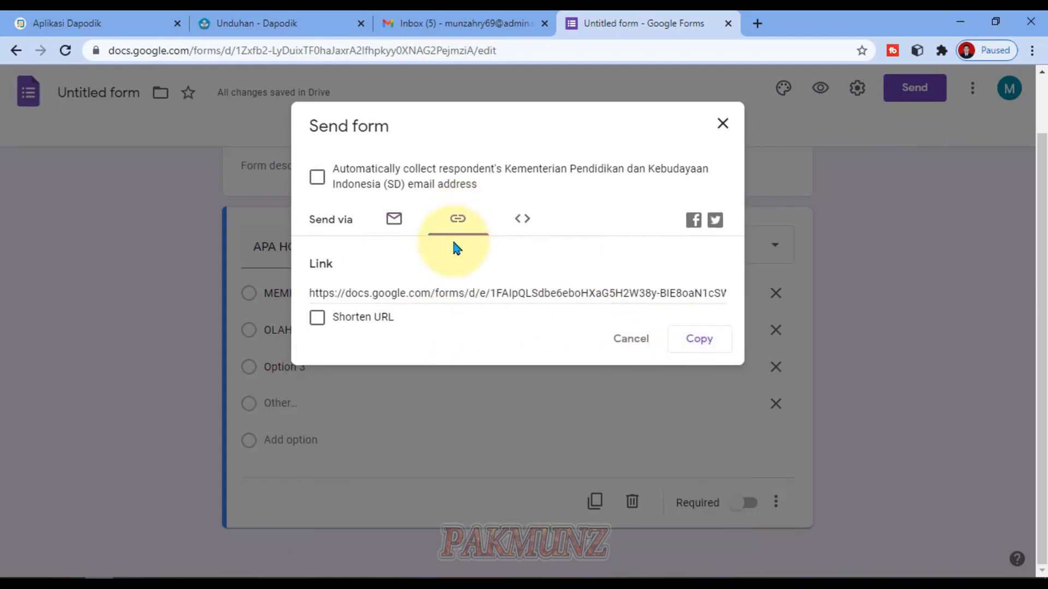
{"action": "left_click", "coordinate": [704, 348]}
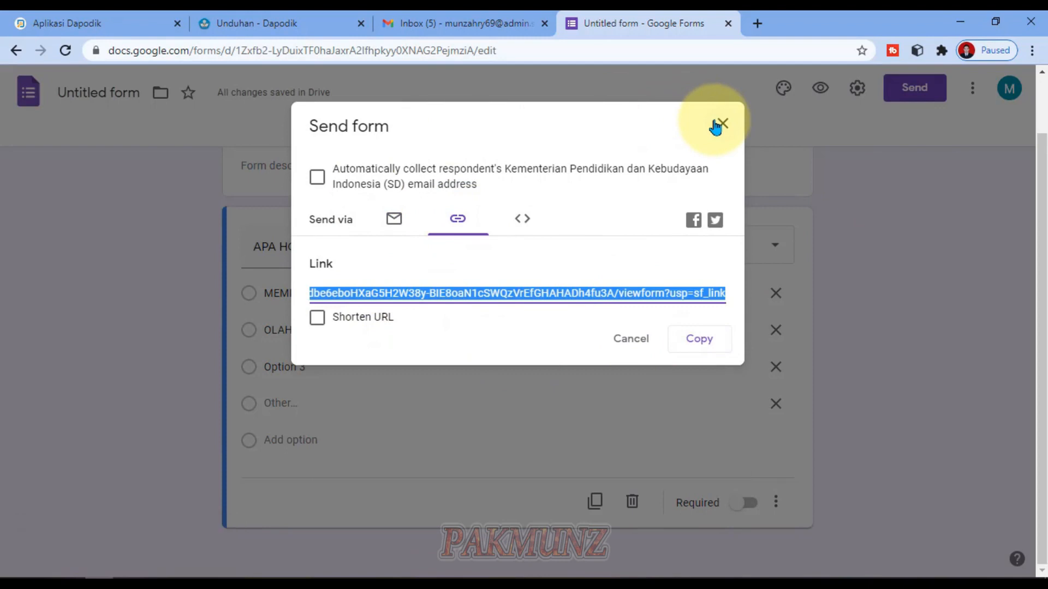
{"action": "left_click", "coordinate": [716, 126]}
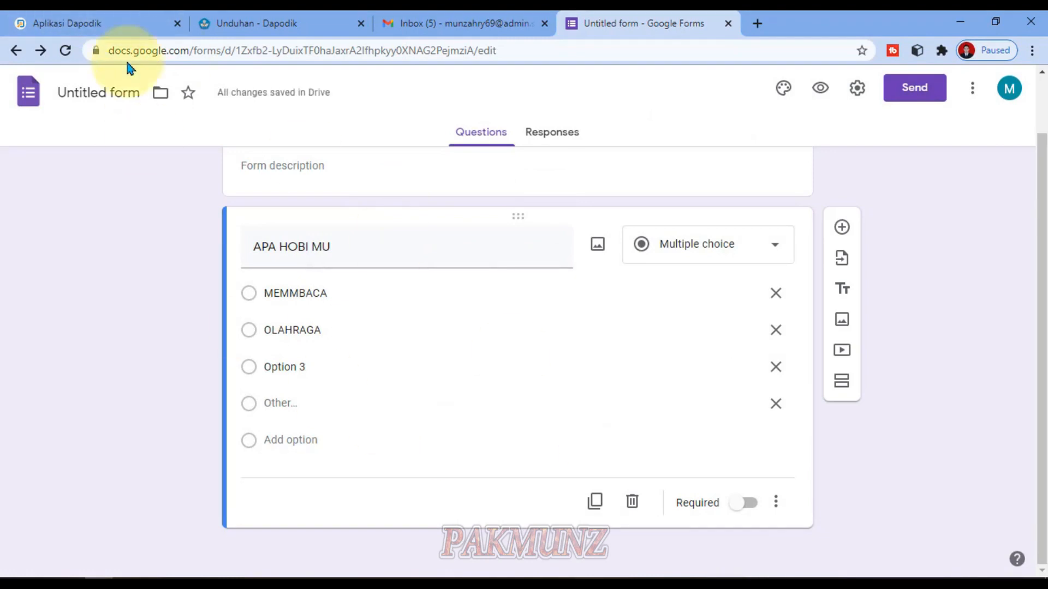
- Close the student registration window in Dapodik and highlight the third 2021.c change, on mandatory student fields, in the Unduhan page's change list
{"action": "left_click", "coordinate": [117, 23]}
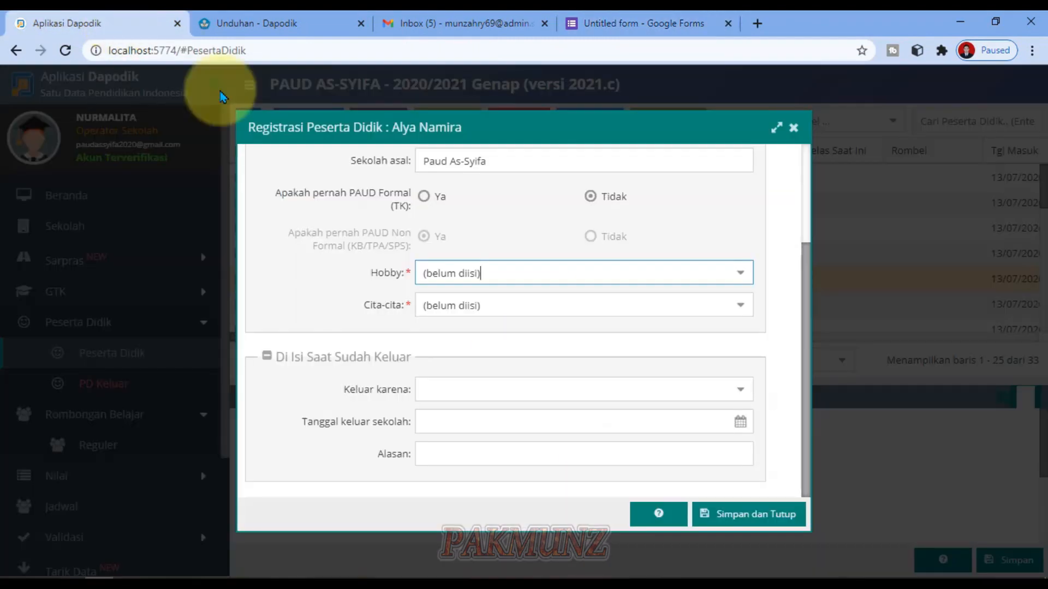
{"action": "left_click", "coordinate": [793, 128]}
{"action": "left_click", "coordinate": [256, 23]}
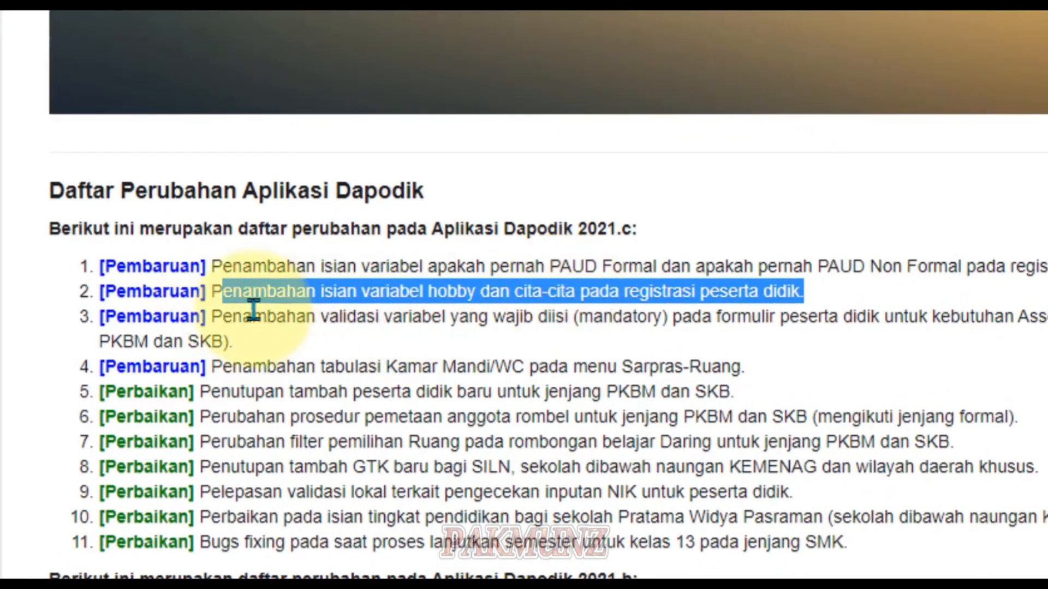
{"action": "left_click_drag", "start_coordinate": [222, 317], "coordinate": [684, 322]}
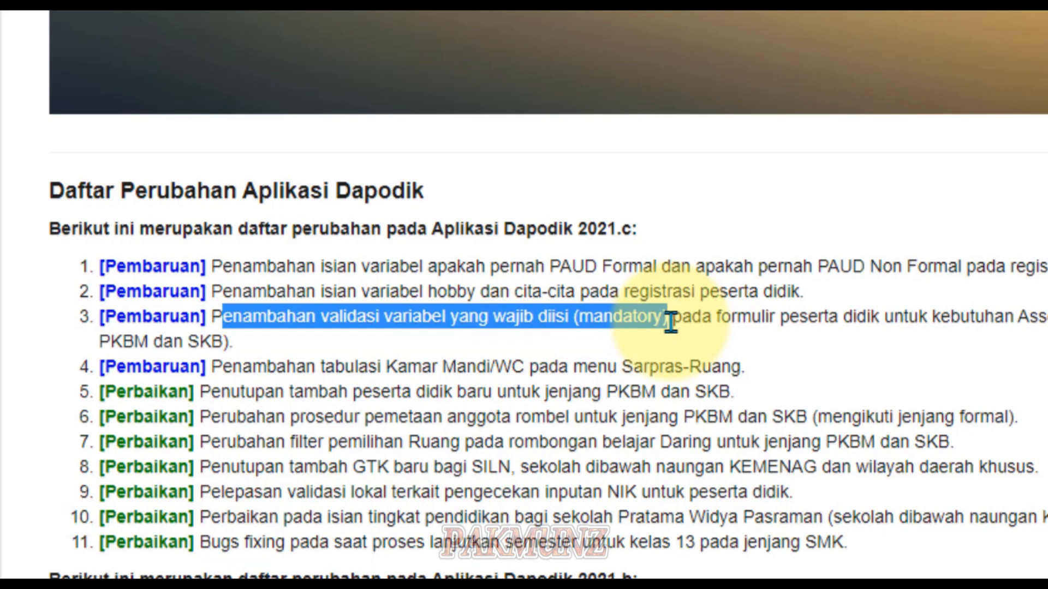
{"action": "left_click", "coordinate": [670, 322]}
{"action": "left_click_drag", "start_coordinate": [670, 317], "coordinate": [1034, 347]}
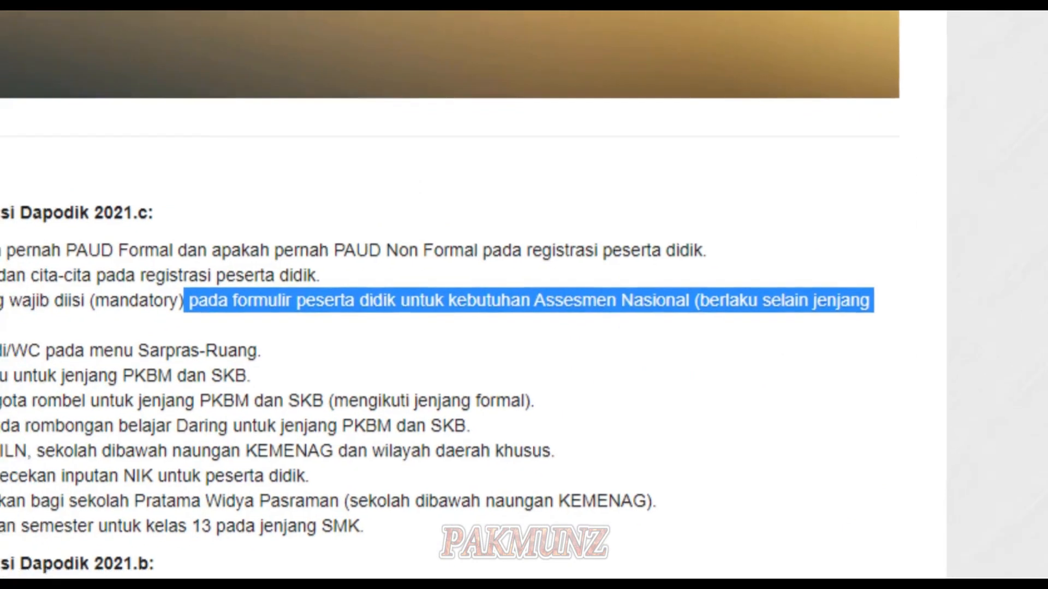
{"action": "left_click", "coordinate": [537, 348]}
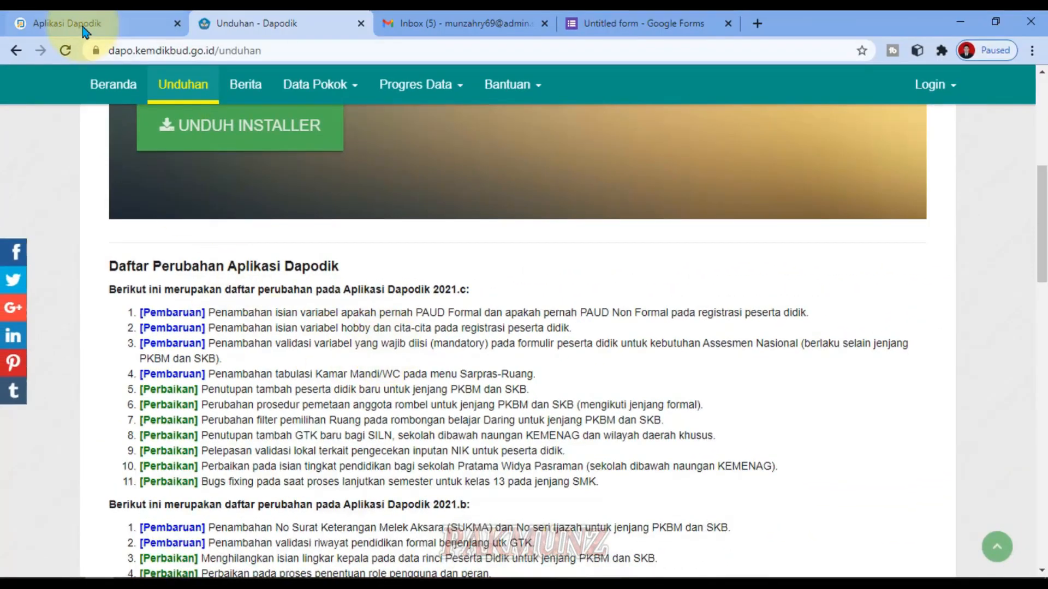
- Open the selected student's edit form in Dapodik, examine its personal, PIP and parent data fields, and close it
{"action": "left_click", "coordinate": [82, 25]}
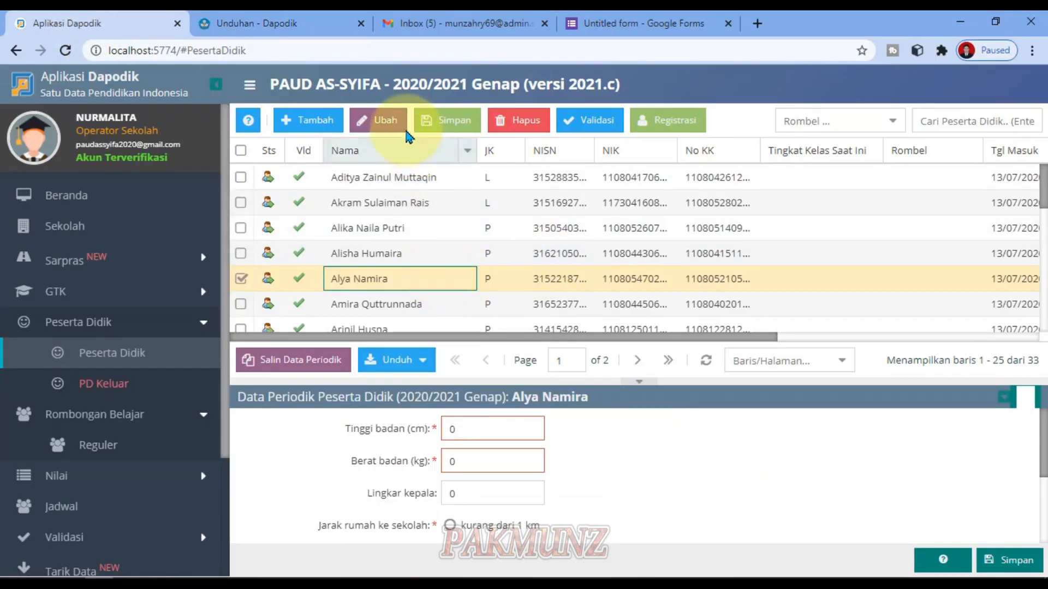
{"action": "left_click", "coordinate": [388, 122]}
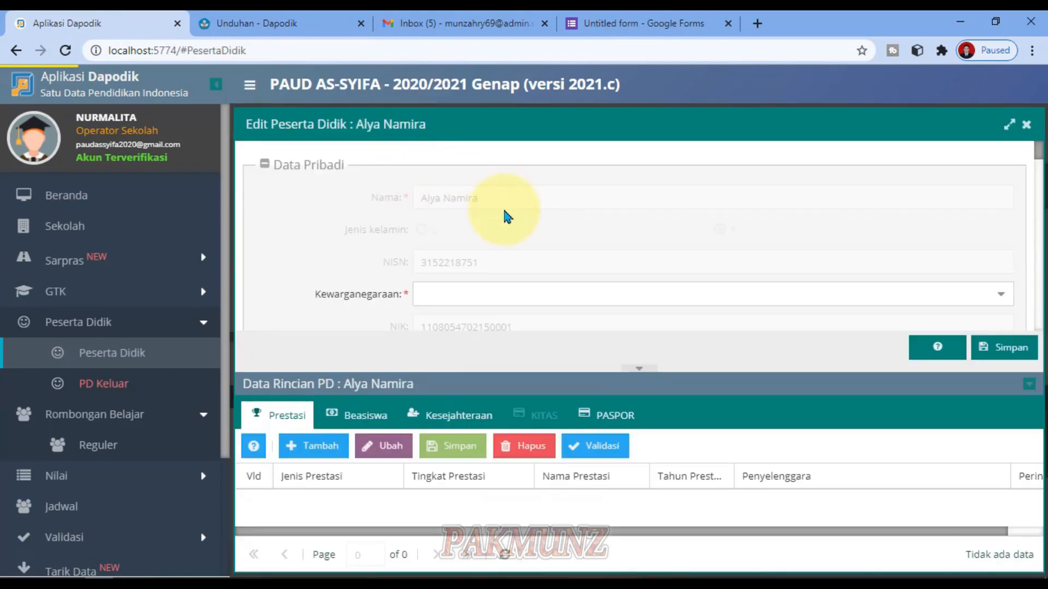
{"action": "scroll", "coordinate": [504, 217], "scroll_direction": "down", "scroll_amount": 20}
{"action": "scroll", "coordinate": [463, 289], "scroll_direction": "up", "scroll_amount": 15}
{"action": "scroll", "coordinate": [471, 277], "scroll_direction": "up", "scroll_amount": 8}
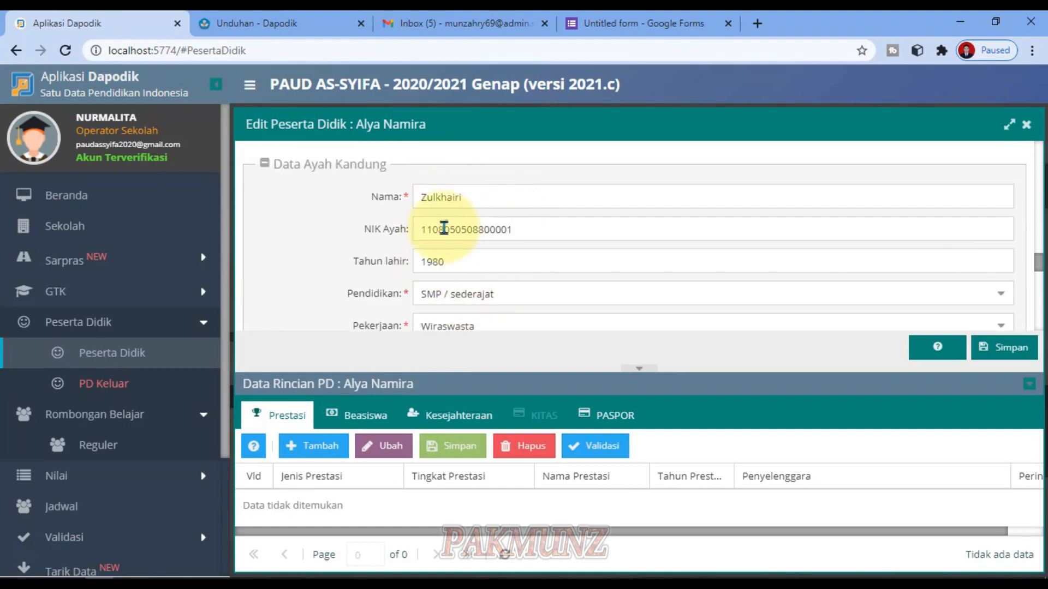
{"action": "scroll", "coordinate": [424, 266], "scroll_direction": "down", "scroll_amount": 3}
{"action": "scroll", "coordinate": [440, 272], "scroll_direction": "up", "scroll_amount": 10}
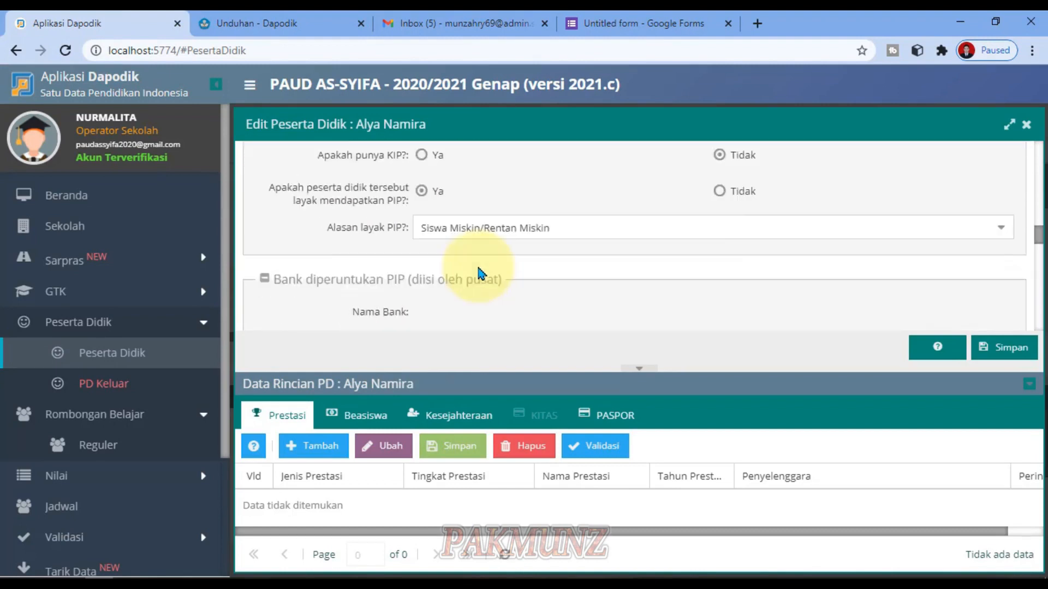
{"action": "scroll", "coordinate": [480, 267], "scroll_direction": "down", "scroll_amount": 4}
{"action": "scroll", "coordinate": [479, 275], "scroll_direction": "up", "scroll_amount": 10}
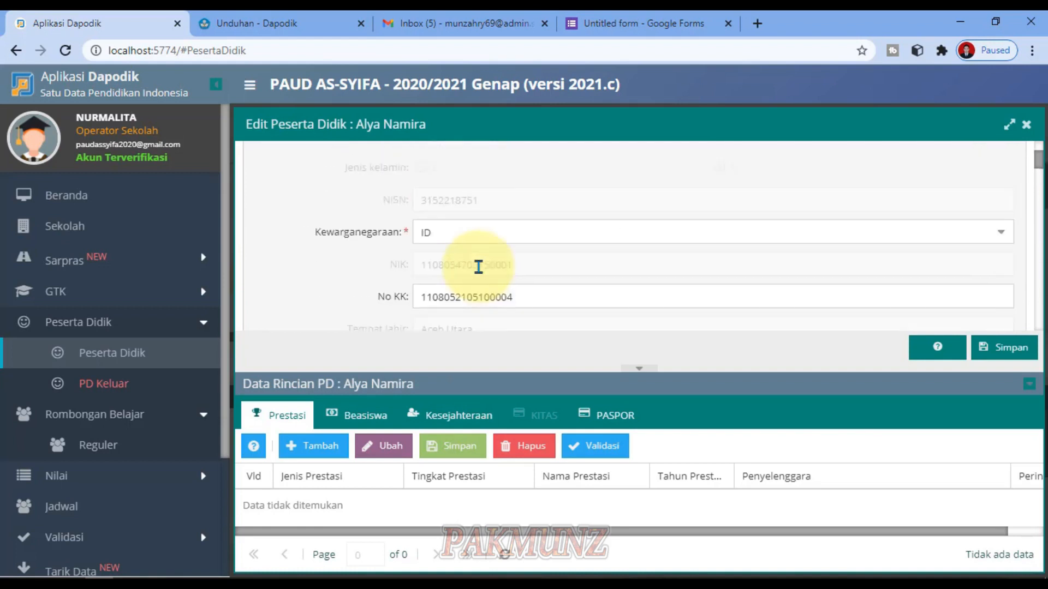
{"action": "left_click", "coordinate": [1026, 128]}
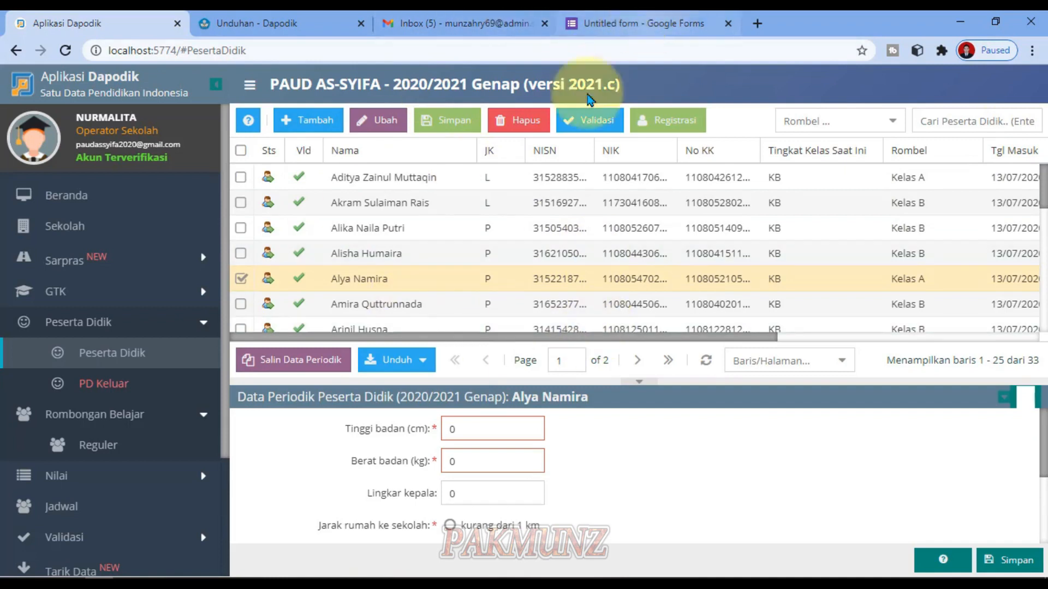
- Return to the Unduhan page and highlight the fourth 2021.c change, about the Kamar Mandi/WC tab in Sarpras-Ruang
{"action": "left_click", "coordinate": [290, 25]}
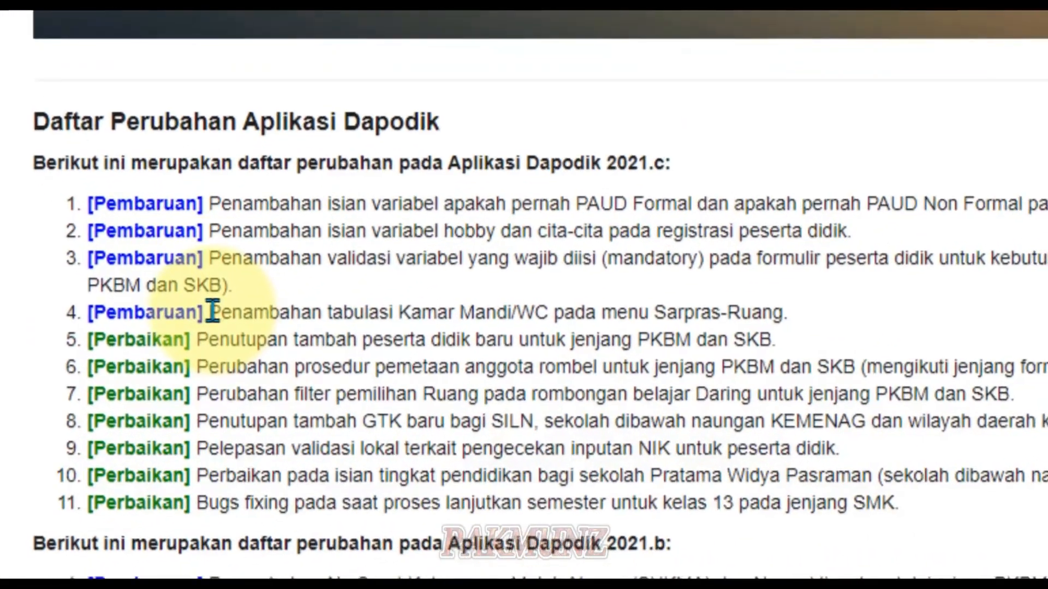
{"action": "left_click_drag", "start_coordinate": [208, 374], "coordinate": [423, 375]}
{"action": "left_click_drag", "start_coordinate": [591, 315], "coordinate": [838, 328]}
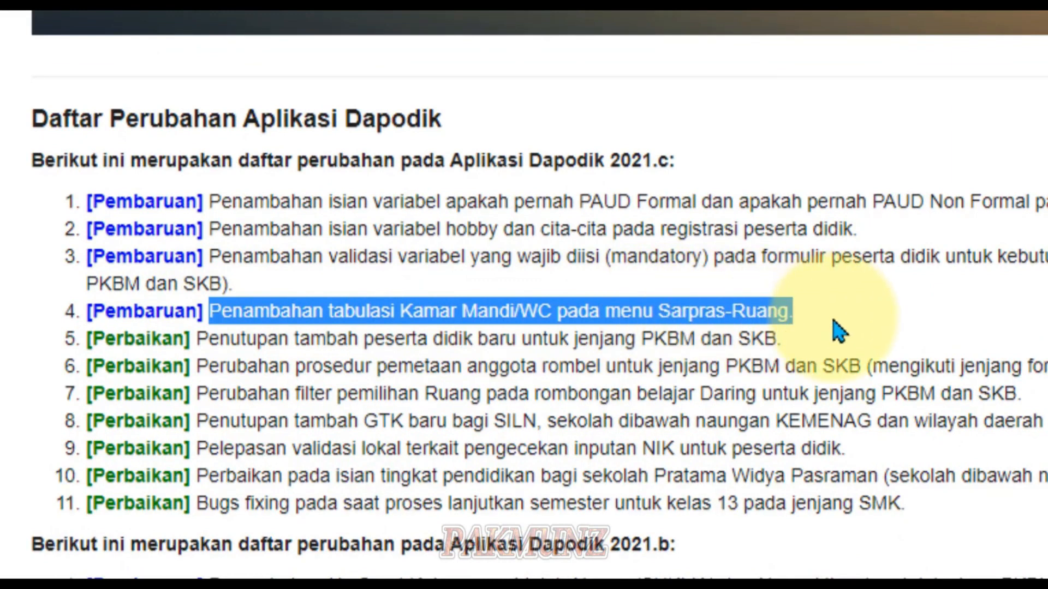
{"action": "left_click", "coordinate": [839, 332]}
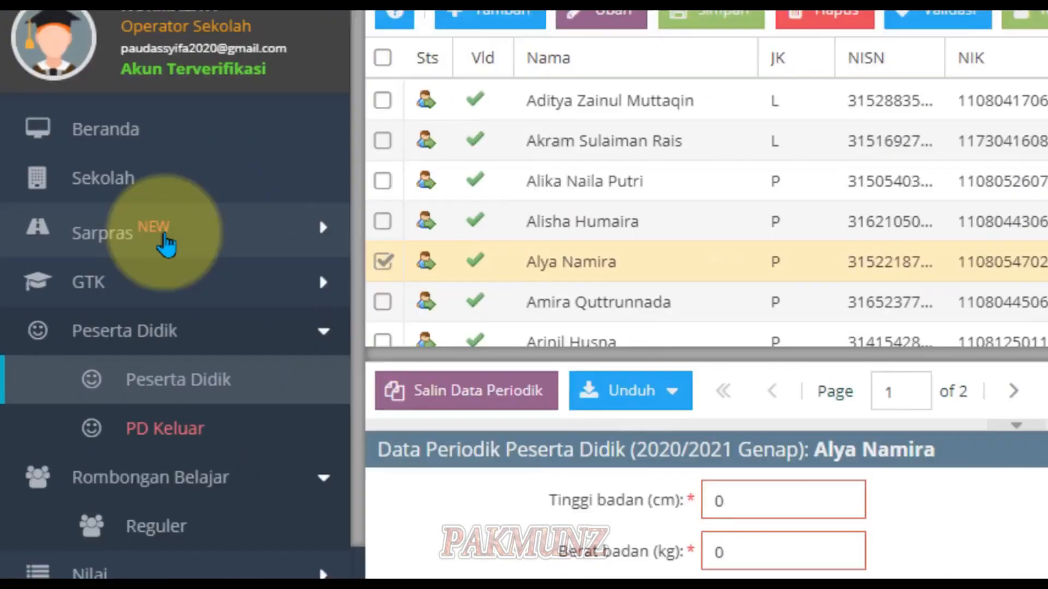
- Open the Ruang page under Sarpras in Dapodik and expand the Bangunan PAUD AS-SYIFA group in the classroom list
{"action": "left_click", "coordinate": [167, 246]}
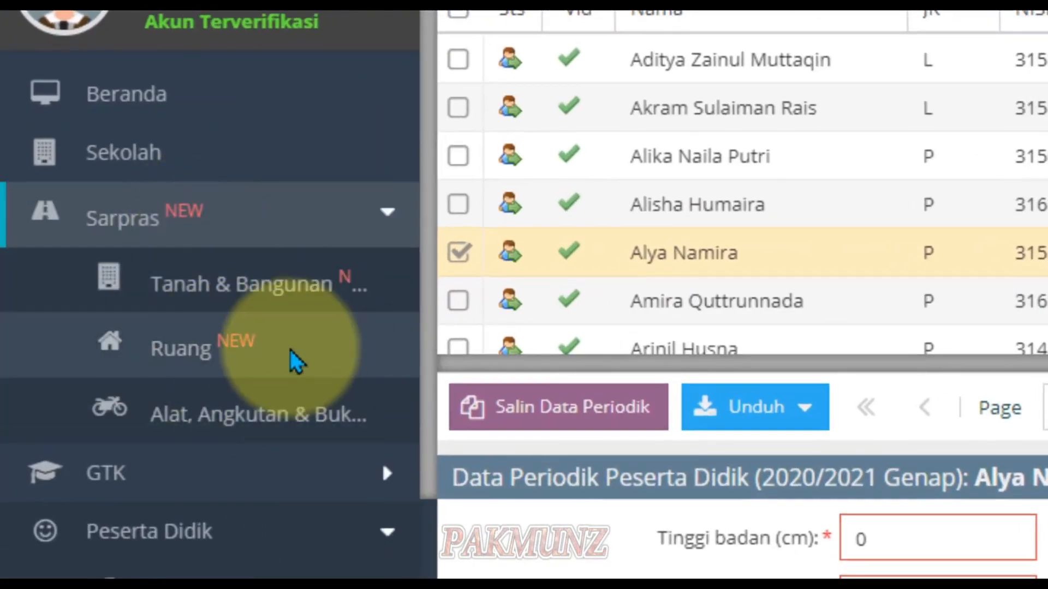
{"action": "left_click", "coordinate": [277, 357]}
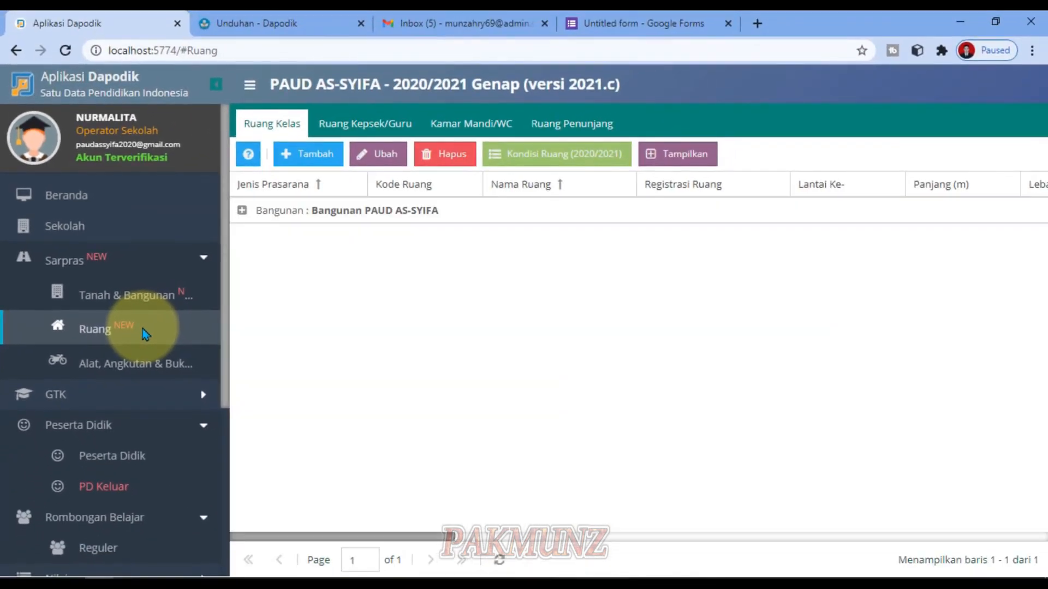
{"action": "left_click", "coordinate": [343, 212]}
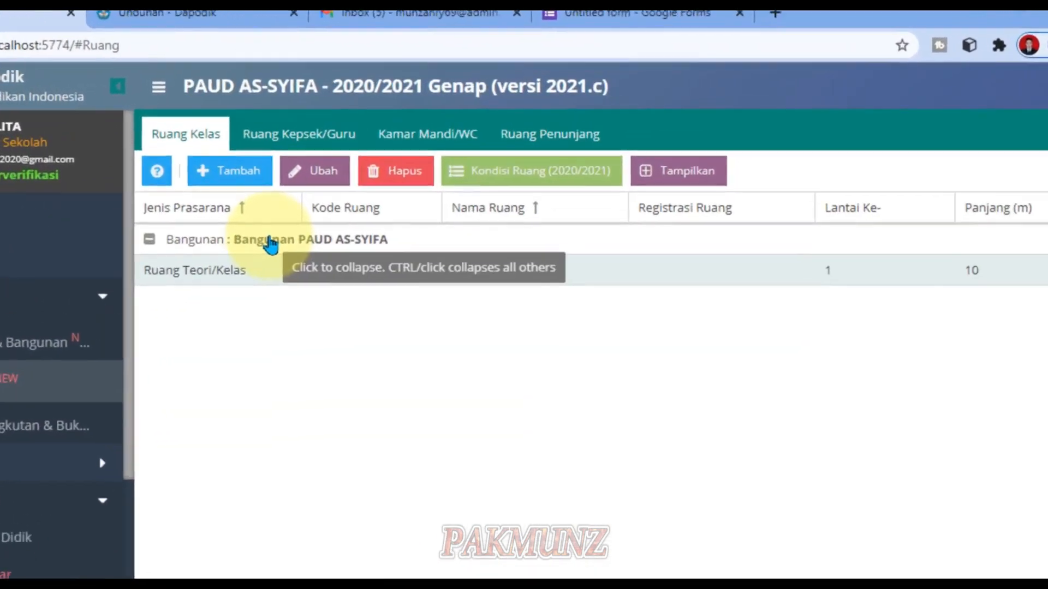
- Open the Kamar Mandi/WC list, expand Bangunan PAUD AS-SYIFA, and view and close the WC - 01 room's condition form
{"action": "left_click", "coordinate": [482, 126]}
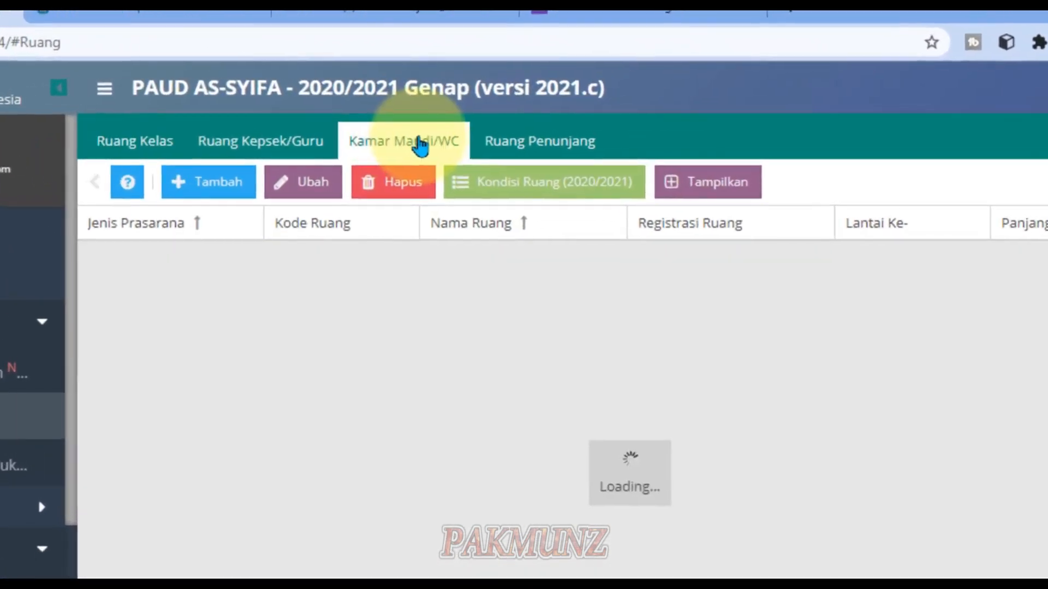
{"action": "left_click", "coordinate": [334, 266]}
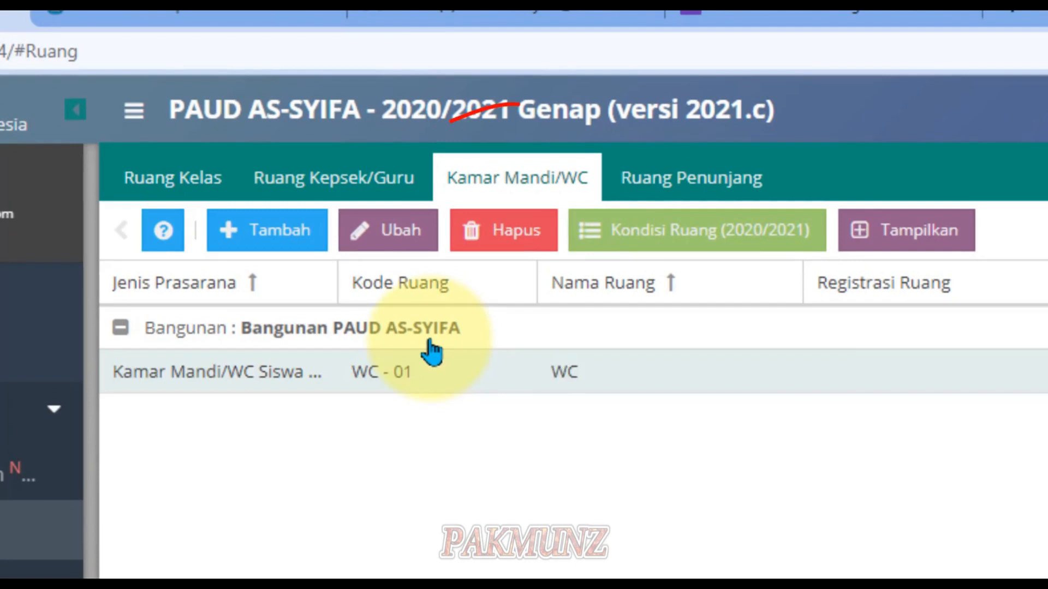
{"action": "left_click", "coordinate": [409, 293]}
{"action": "left_click", "coordinate": [600, 243]}
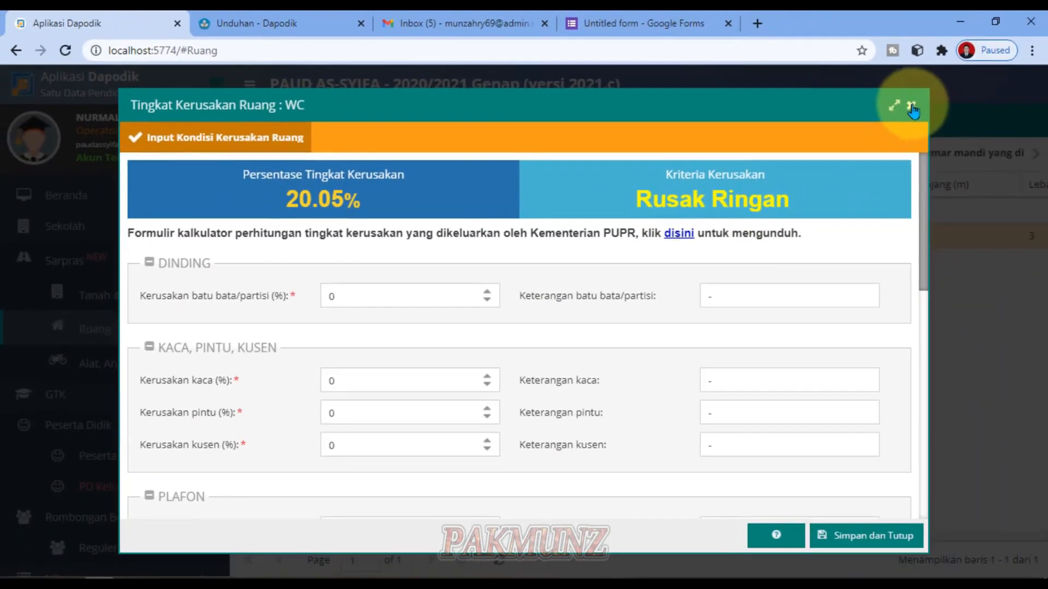
{"action": "left_click", "coordinate": [913, 106]}
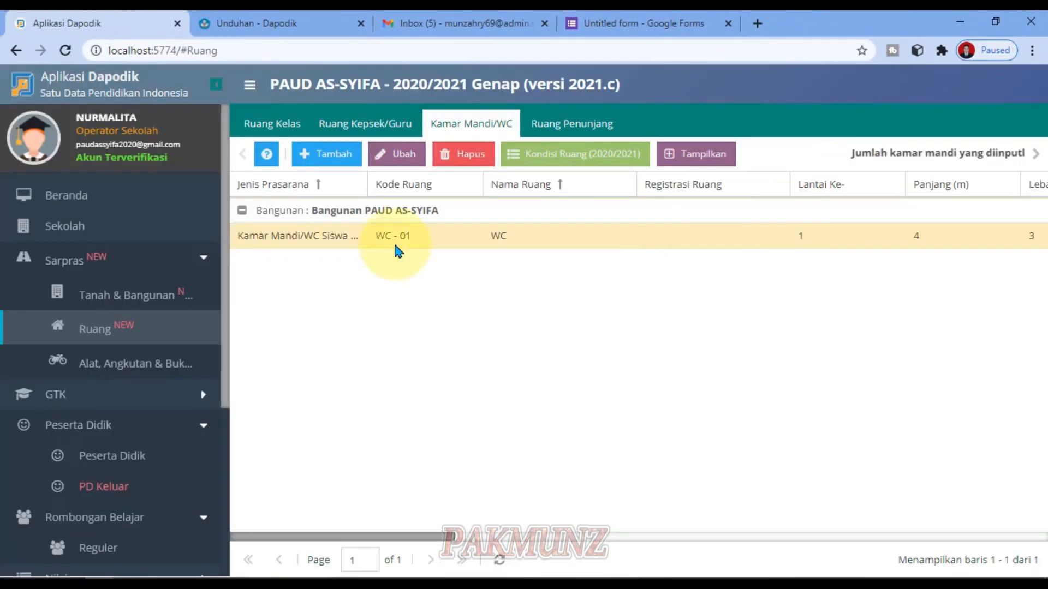
- Open Tanah & Bangunan under Sarpras and select the school's land record and its Bangunan PAUD AS-SYIFA building
{"action": "left_click", "coordinate": [109, 294]}
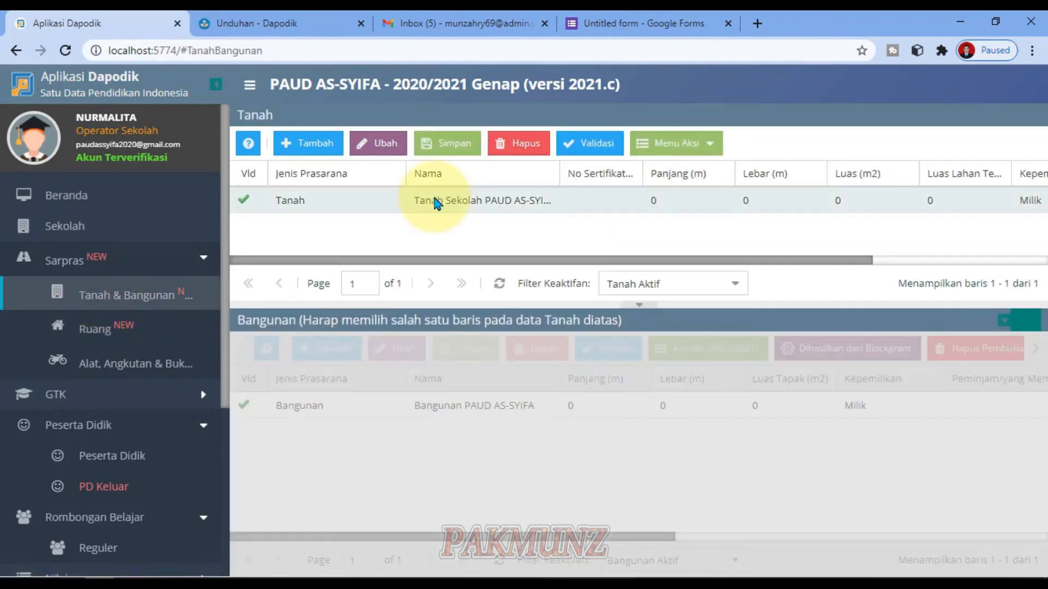
{"action": "left_click", "coordinate": [433, 200]}
{"action": "left_click", "coordinate": [509, 413]}
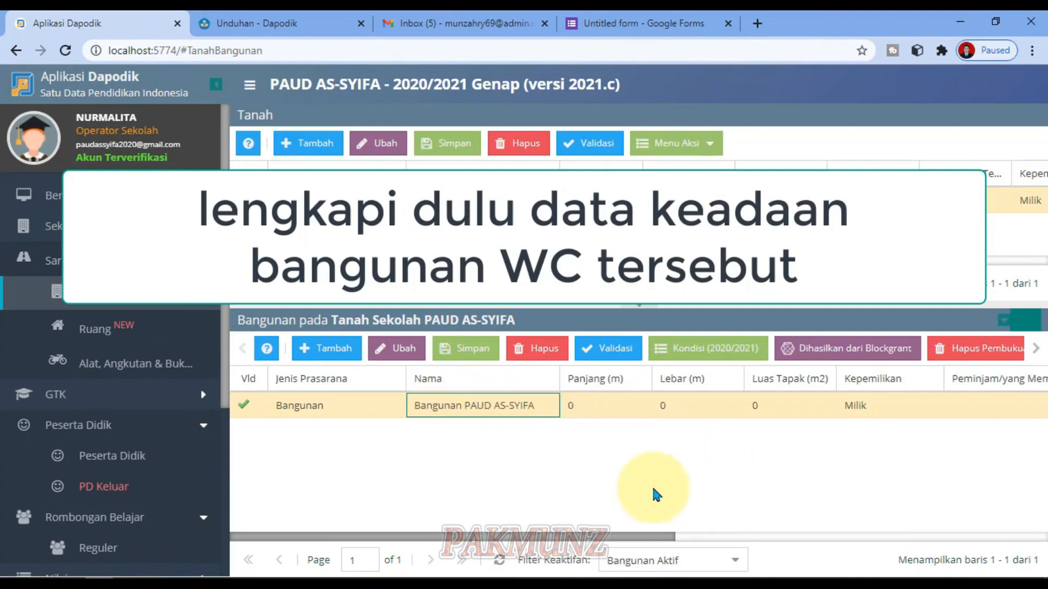
{"action": "mouse_move", "coordinate": [611, 540]}
{"action": "left_mouse_down"}
{"action": "mouse_move", "coordinate": [679, 535]}
{"action": "mouse_move", "coordinate": [611, 538]}
{"action": "left_mouse_up"}
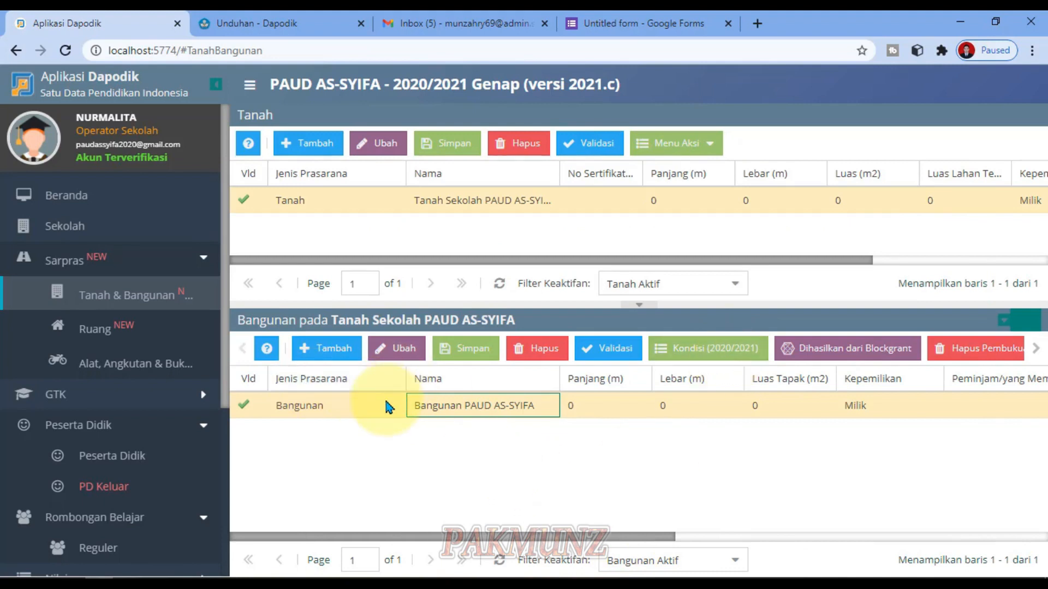
- Return to the Ruang page, examine all fields of the WC room's edit form, from Jenis prasarana to Luas finish KPJ, and close it
{"action": "left_click", "coordinate": [95, 328]}
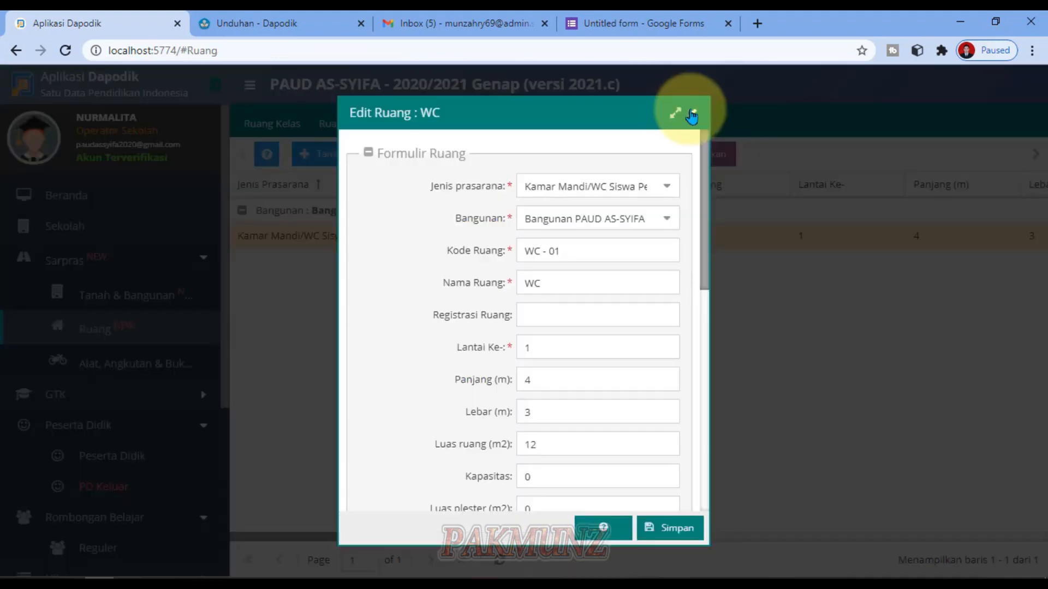
{"action": "left_click", "coordinate": [701, 106]}
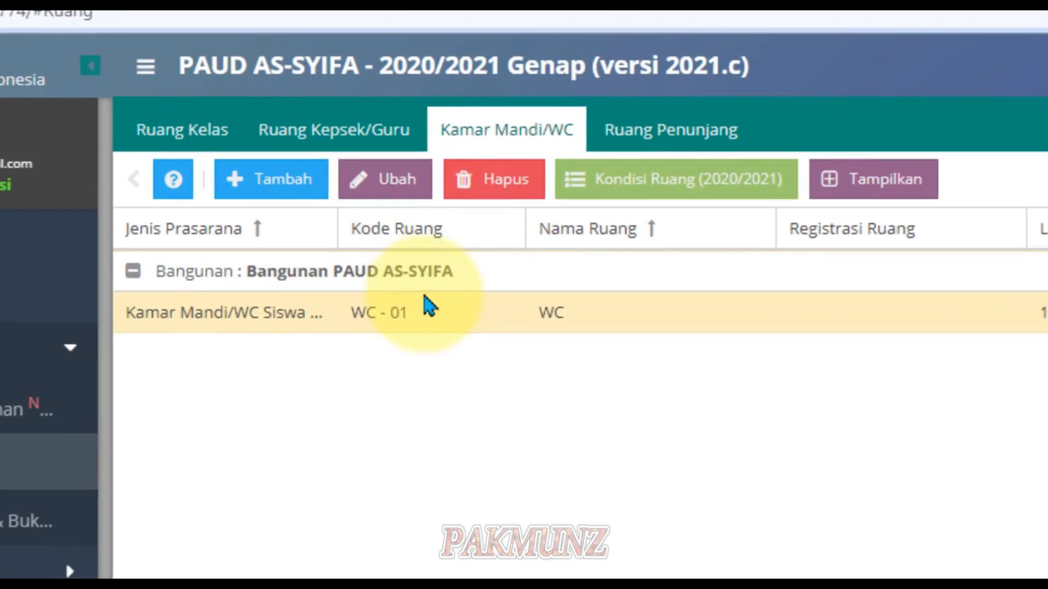
{"action": "left_click", "coordinate": [398, 184]}
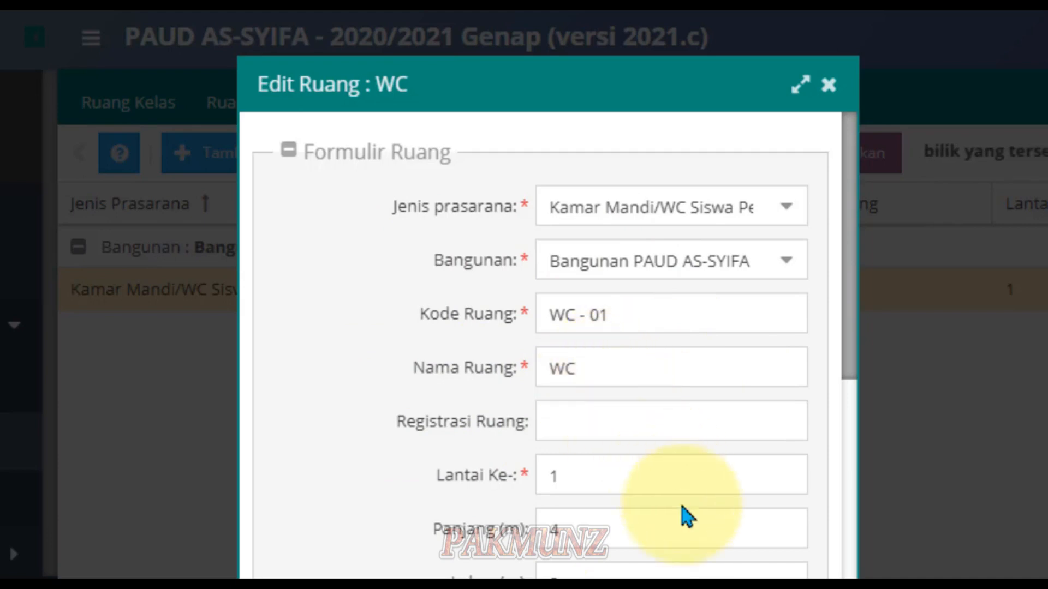
{"action": "scroll", "coordinate": [684, 524], "scroll_direction": "down", "scroll_amount": 6}
{"action": "scroll", "coordinate": [604, 334], "scroll_direction": "up", "scroll_amount": 6}
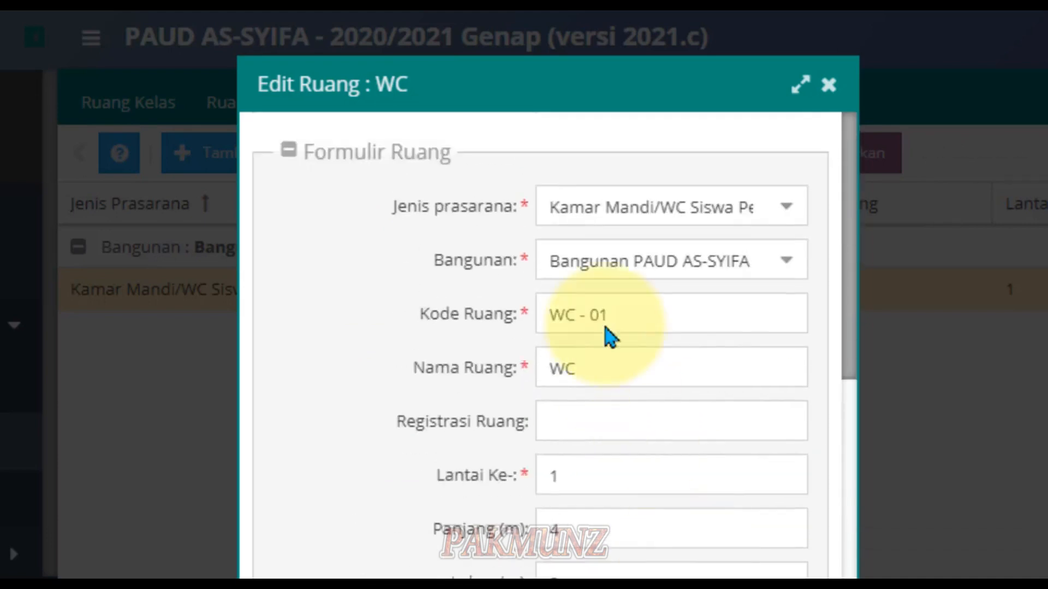
{"action": "scroll", "coordinate": [592, 468], "scroll_direction": "down", "scroll_amount": 12}
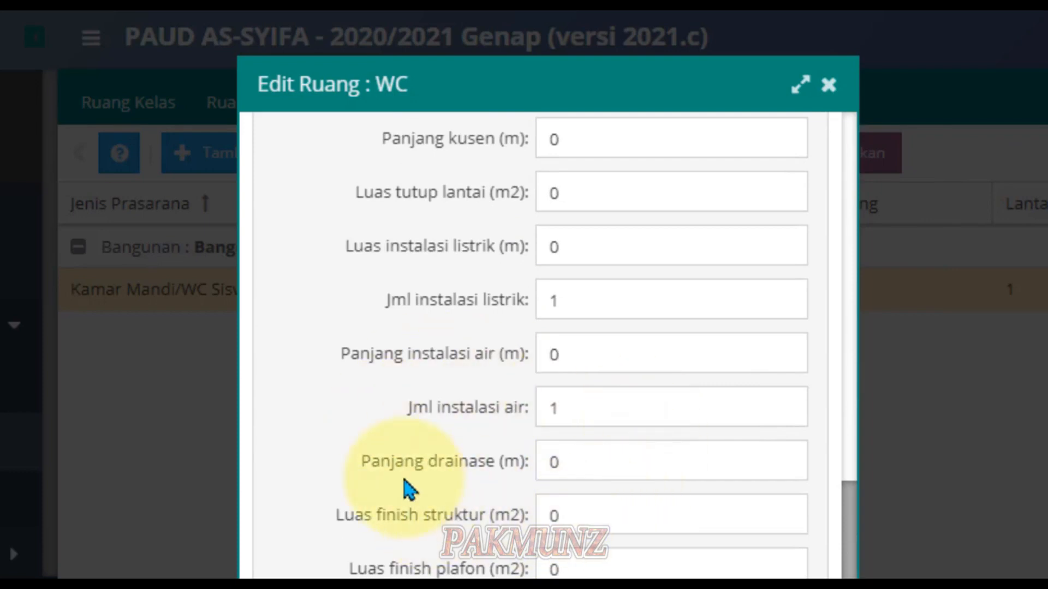
{"action": "scroll", "coordinate": [676, 409], "scroll_direction": "down", "scroll_amount": 5}
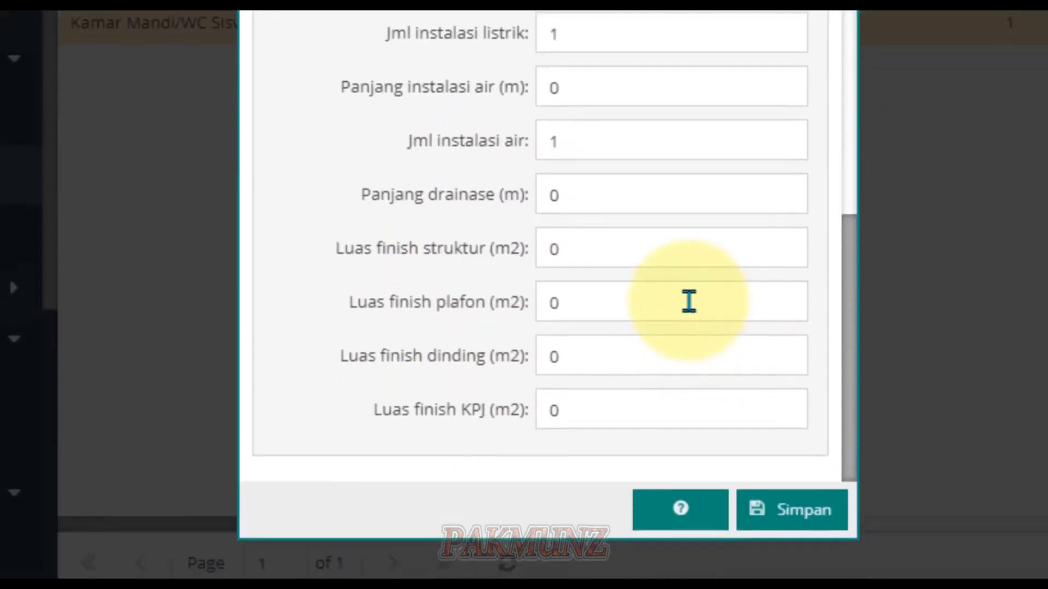
{"action": "scroll", "coordinate": [561, 343], "scroll_direction": "up", "scroll_amount": 9}
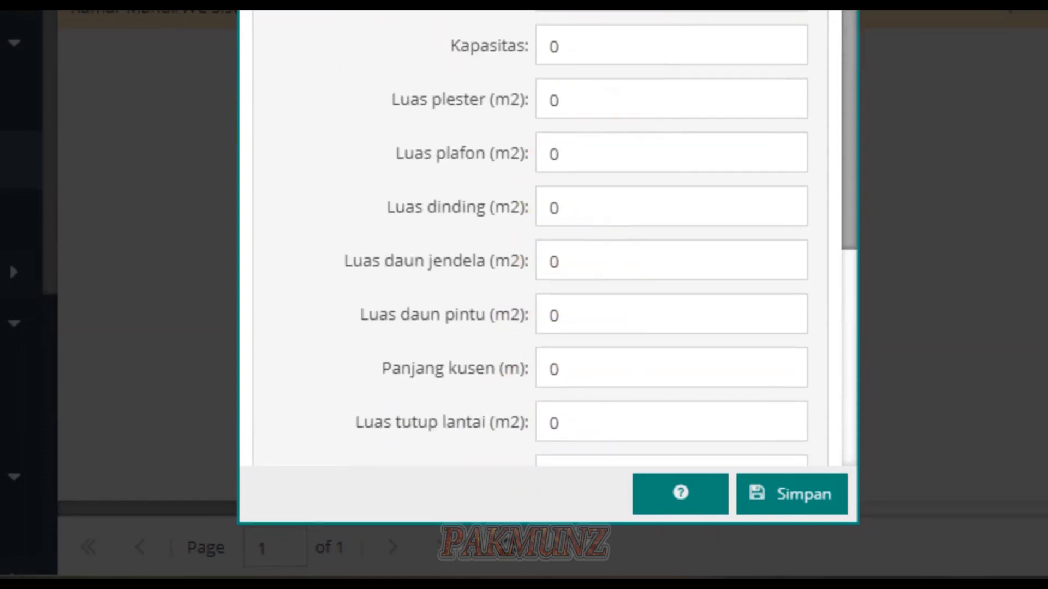
{"action": "left_click", "coordinate": [698, 109]}
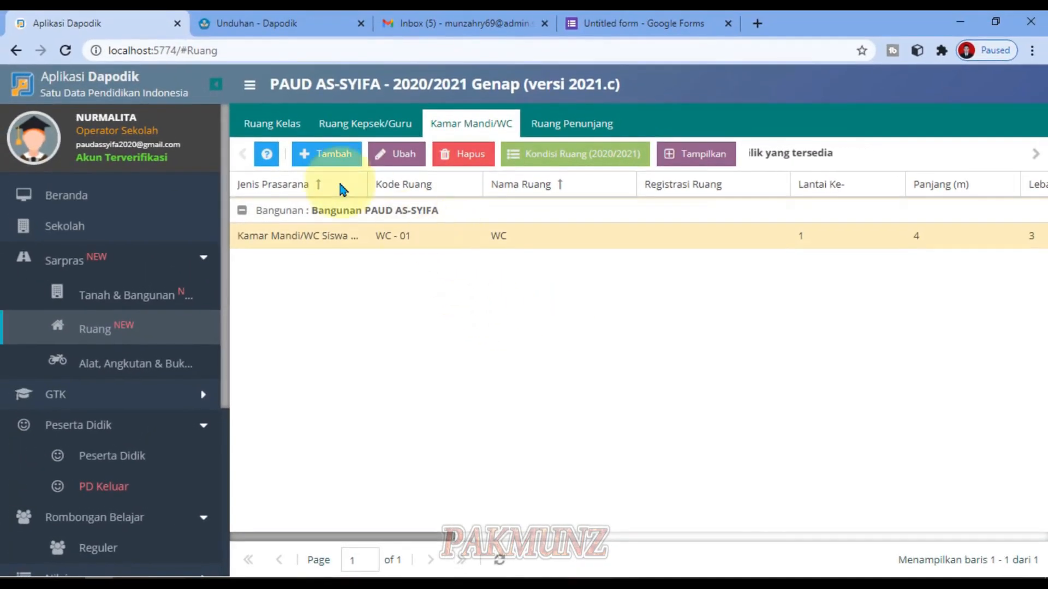
- Open the WC room's 2020/2021 condition form, examine its damage fields from Dinding to Finishing, and close it
{"action": "left_click", "coordinate": [532, 158]}
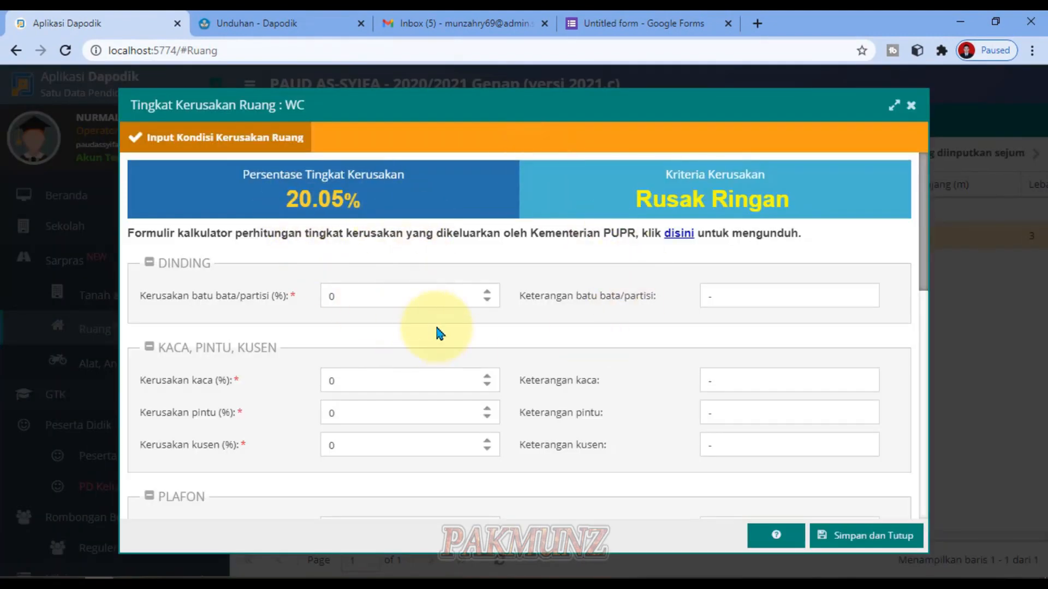
{"action": "scroll", "coordinate": [403, 284], "scroll_direction": "down", "scroll_amount": 1}
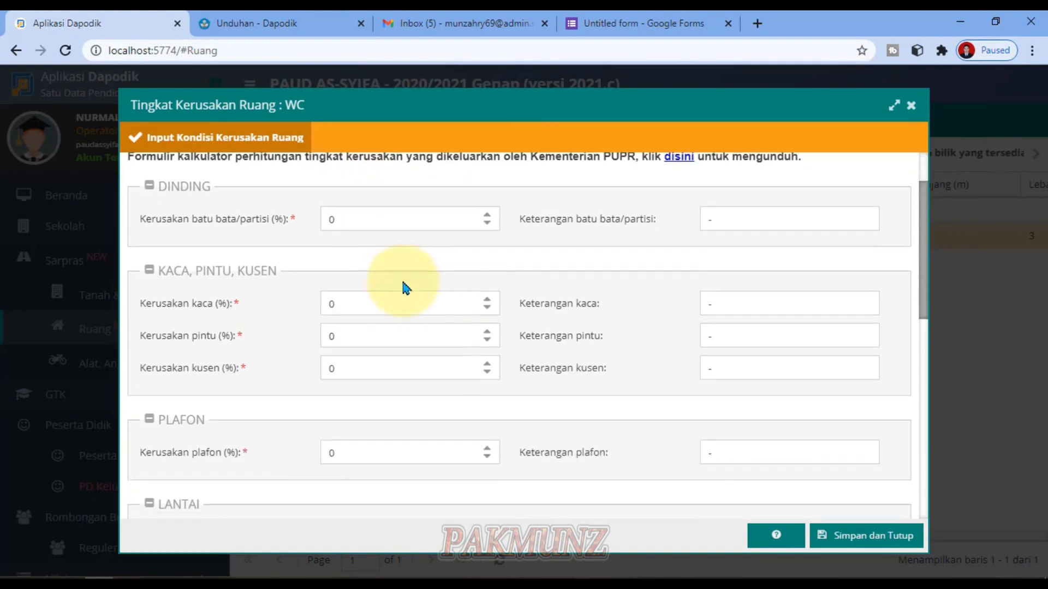
{"action": "scroll", "coordinate": [598, 331], "scroll_direction": "up", "scroll_amount": 1}
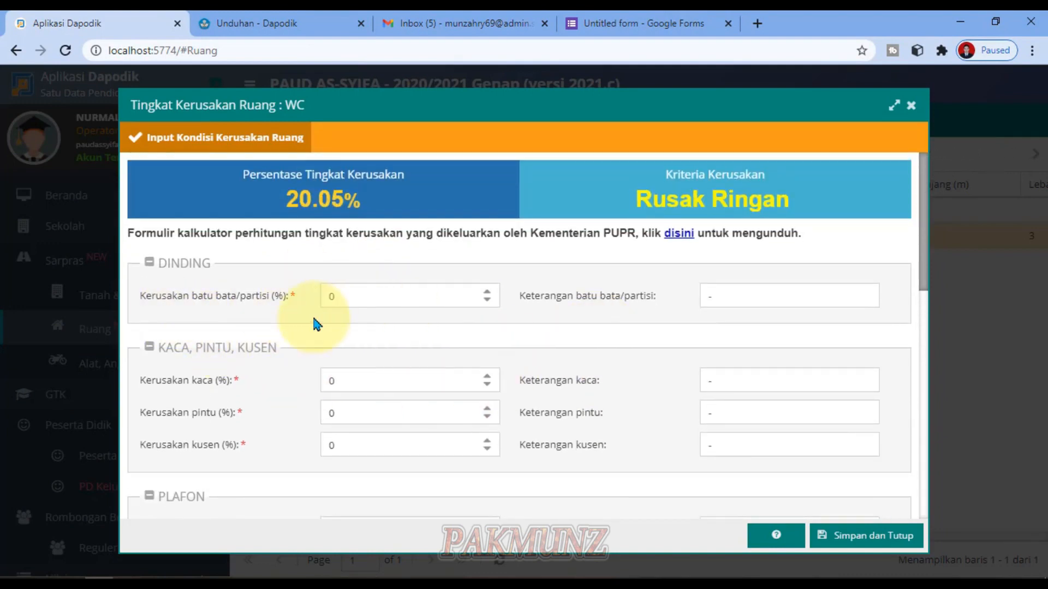
{"action": "scroll", "coordinate": [315, 324], "scroll_direction": "down", "scroll_amount": 8}
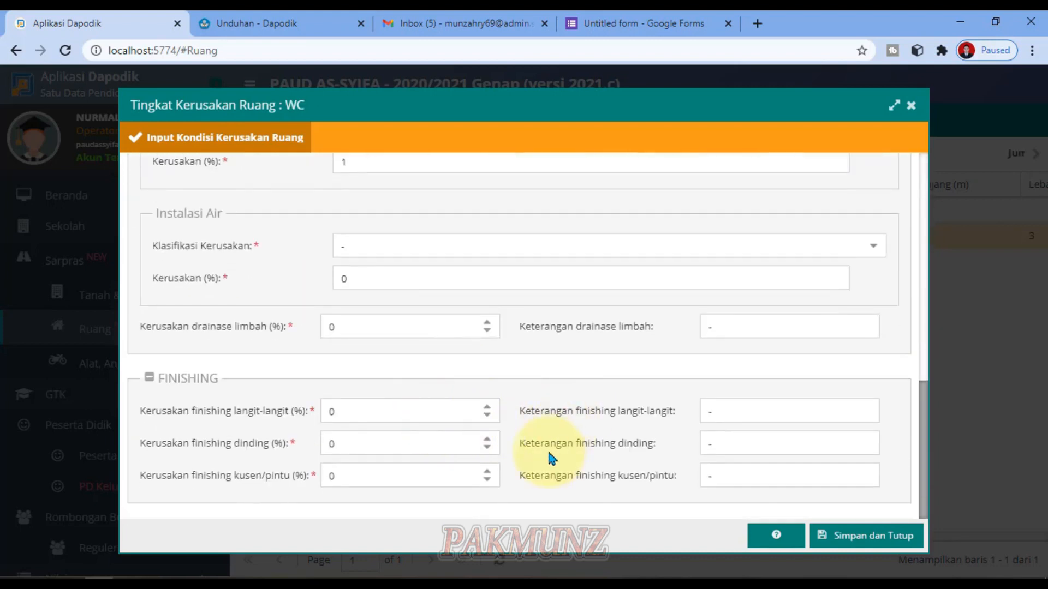
{"action": "scroll", "coordinate": [508, 461], "scroll_direction": "up", "scroll_amount": 2}
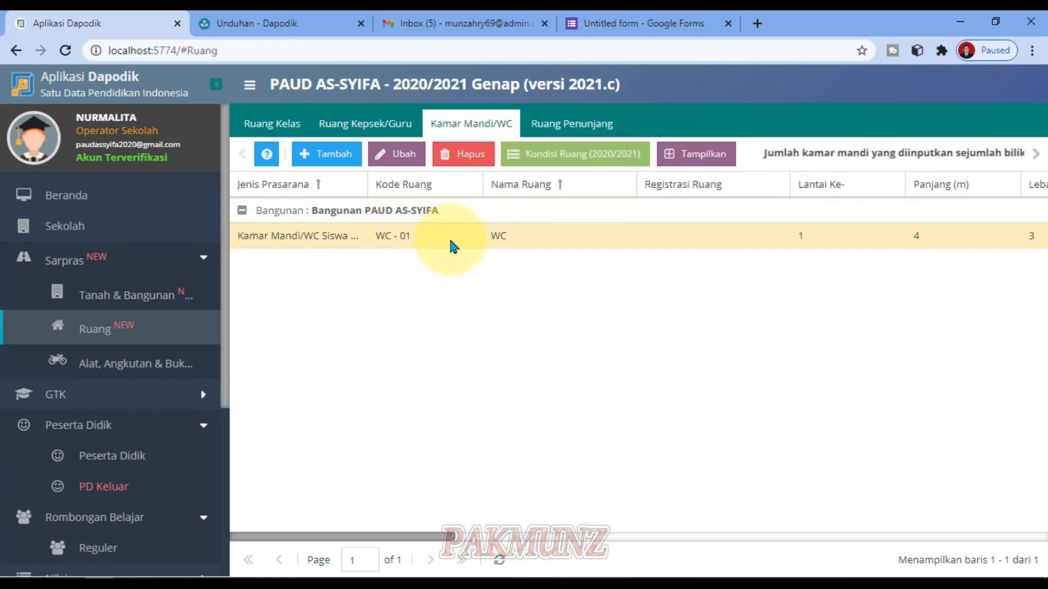
- Open the Sekolah page's Sanitasi (2020/2021 Genap) data and examine the usable and unusable toilet count fields
{"action": "left_click", "coordinate": [134, 574]}
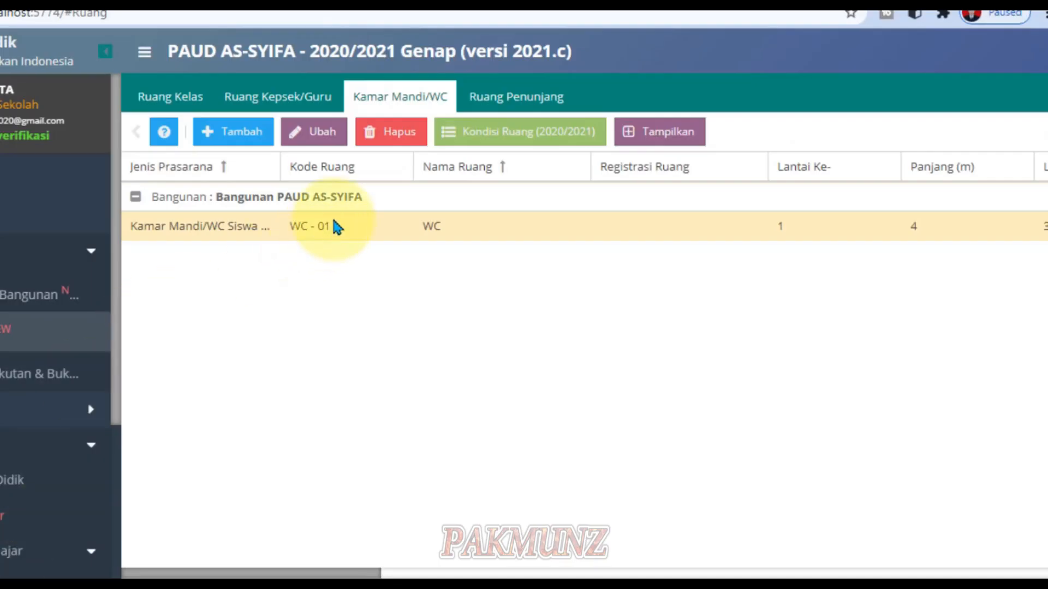
{"action": "left_click", "coordinate": [464, 371]}
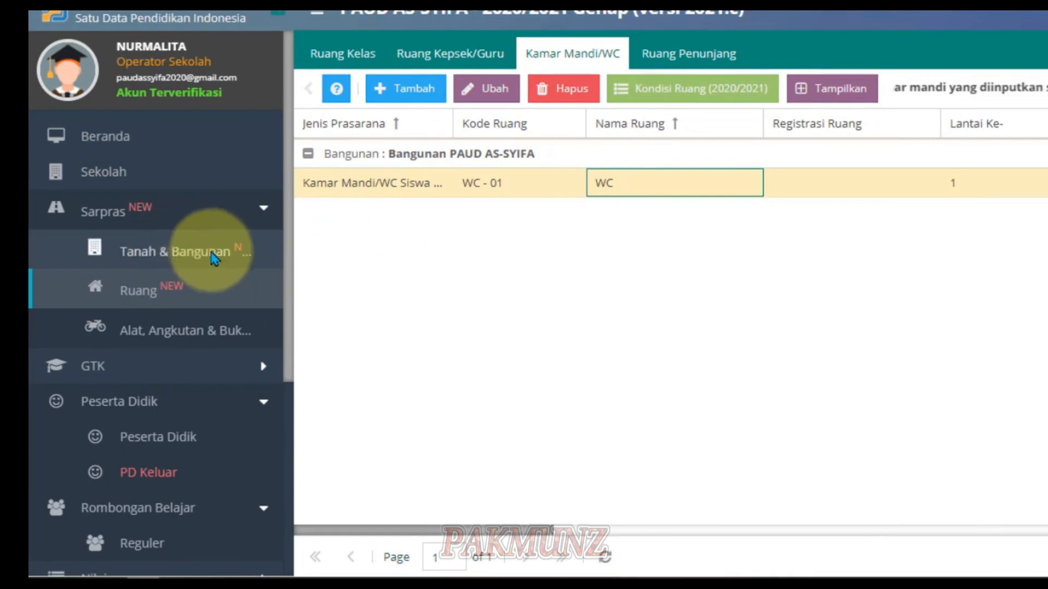
{"action": "left_click", "coordinate": [166, 182]}
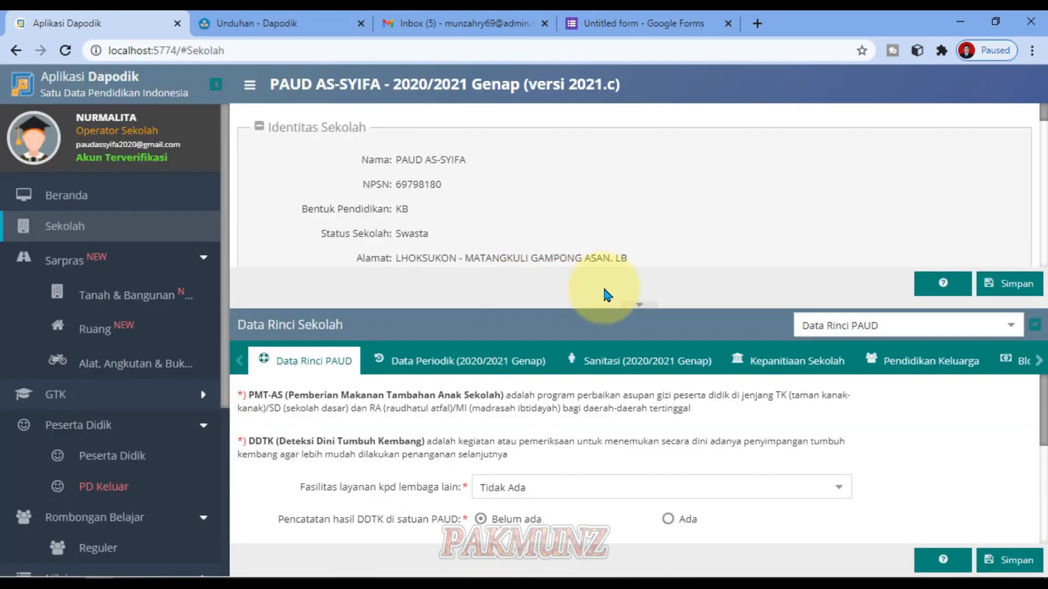
{"action": "left_click", "coordinate": [625, 363]}
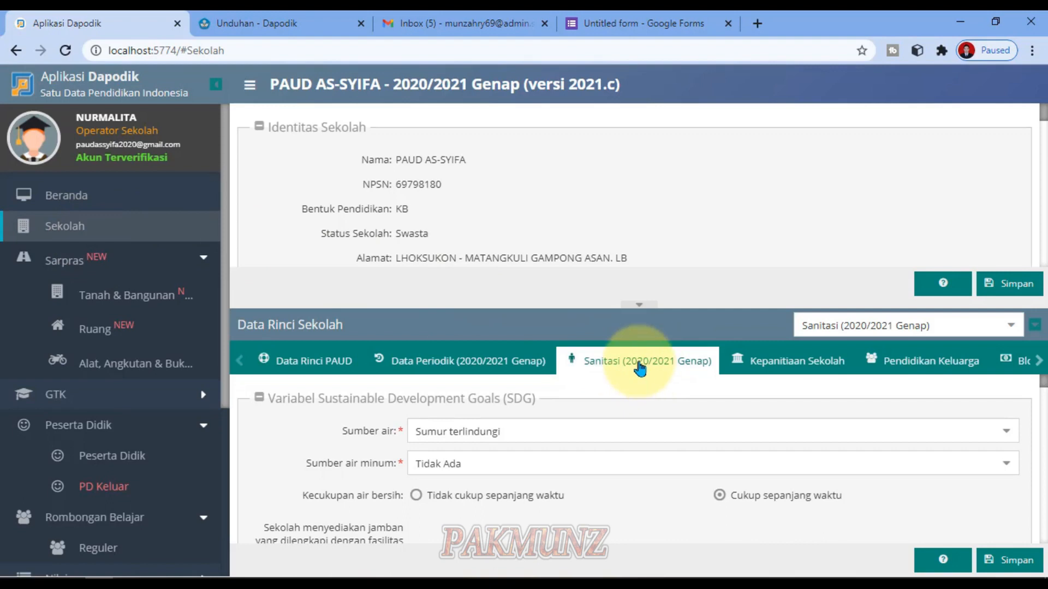
{"action": "scroll", "coordinate": [578, 453], "scroll_direction": "down", "scroll_amount": 10}
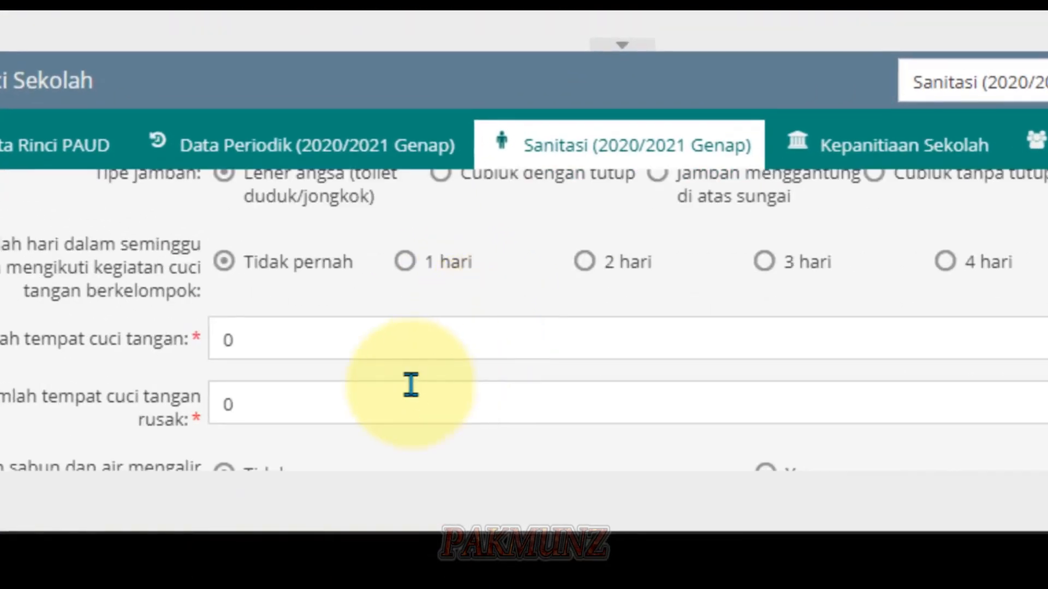
{"action": "scroll", "coordinate": [409, 398], "scroll_direction": "down", "scroll_amount": 10}
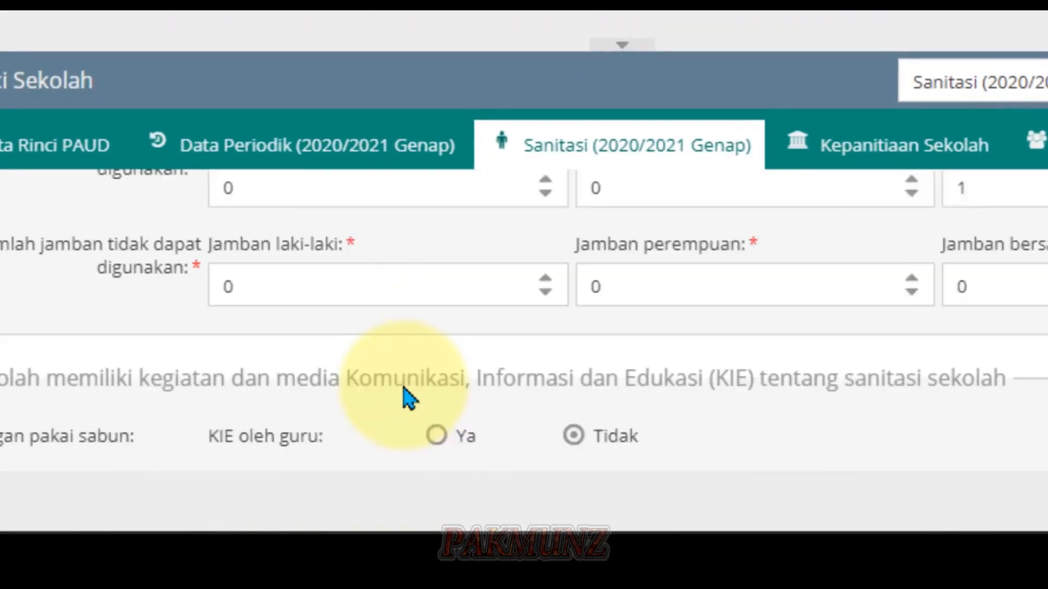
{"action": "scroll", "coordinate": [408, 399], "scroll_direction": "up", "scroll_amount": 5}
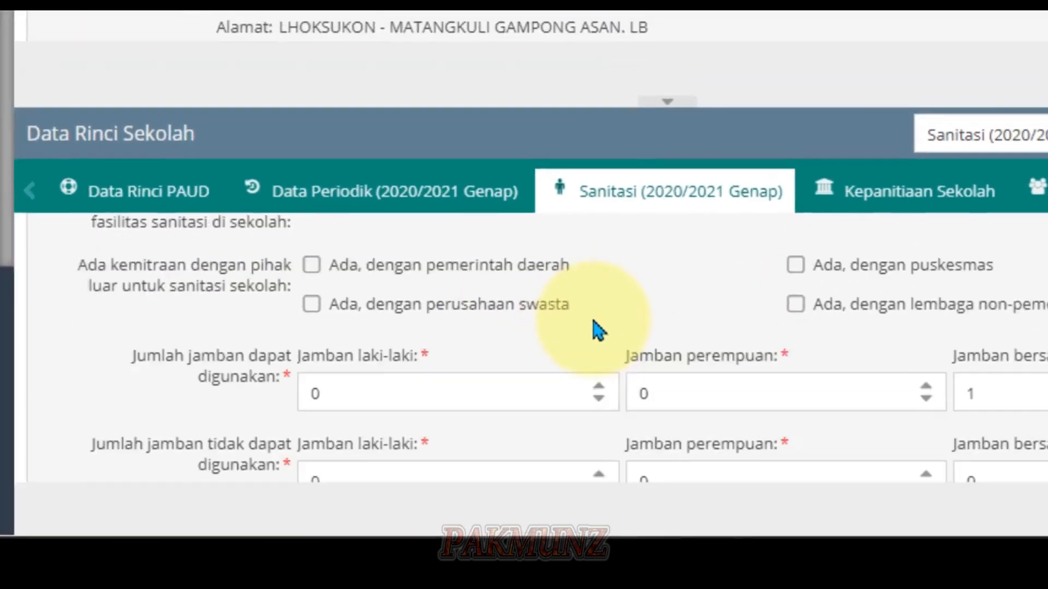
{"action": "scroll", "coordinate": [598, 331], "scroll_direction": "down", "scroll_amount": 2}
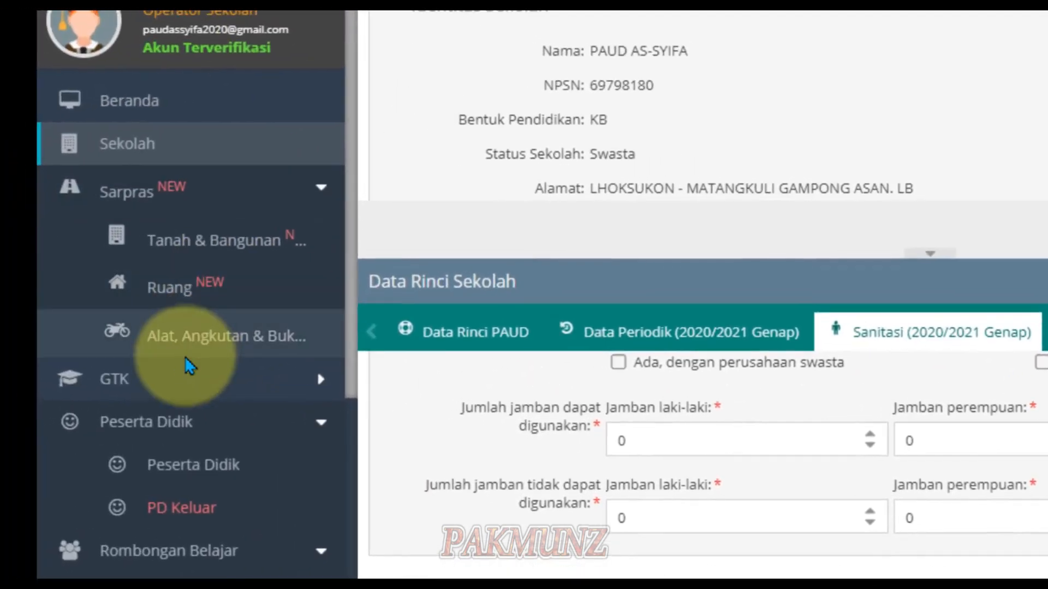
- Revisit the Kamar Mandi/WC list on the Ruang page, then view the two WC recording infographics in Windows Photo Viewer
{"action": "left_click", "coordinate": [197, 284]}
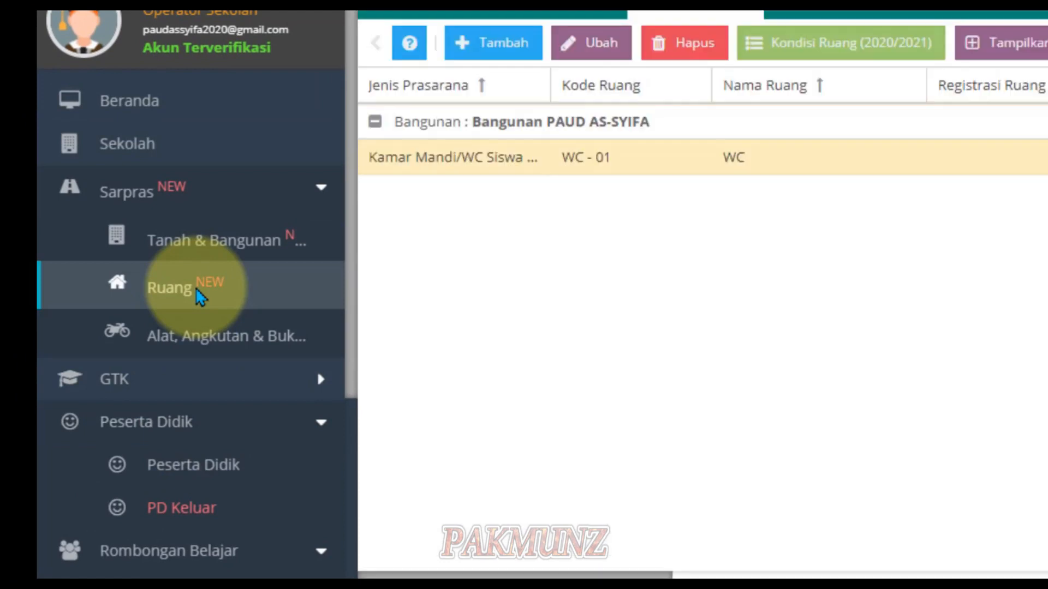
{"action": "left_click", "coordinate": [677, 159]}
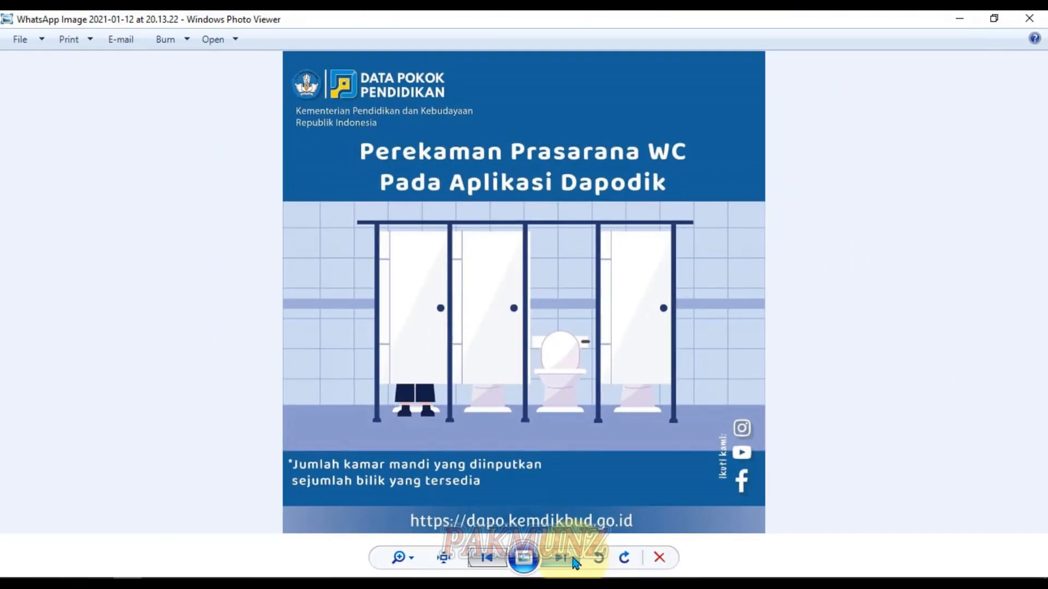
{"action": "left_click", "coordinate": [574, 562]}
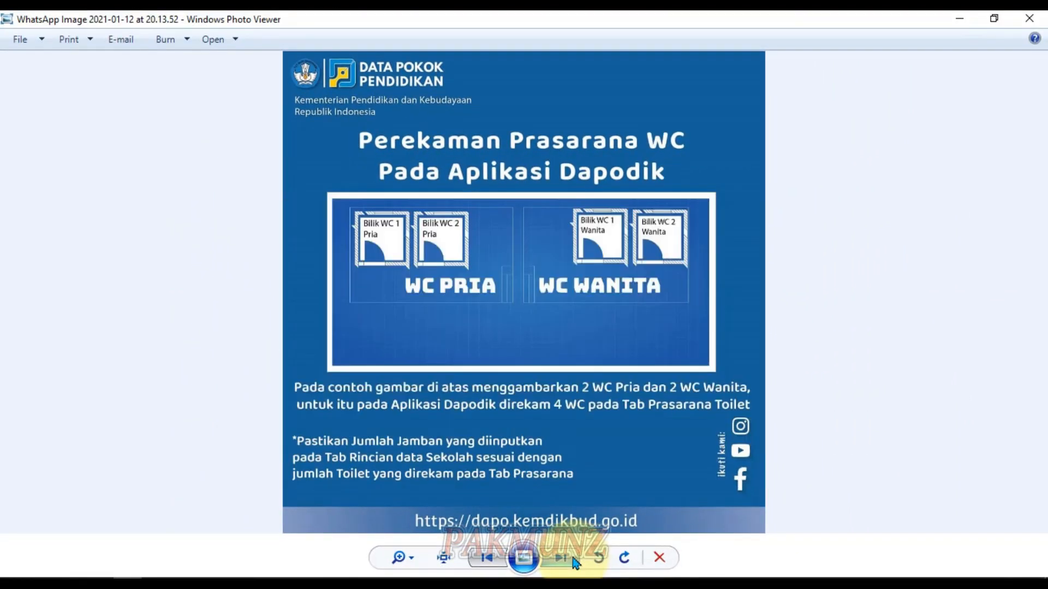
{"action": "left_click", "coordinate": [486, 557]}
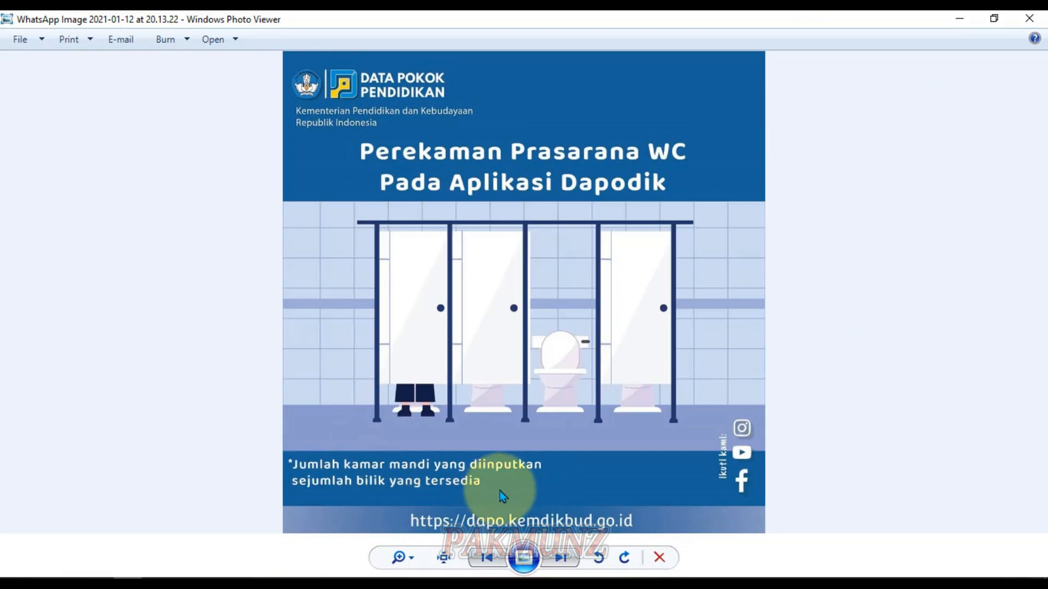
{"action": "left_click", "coordinate": [555, 562]}
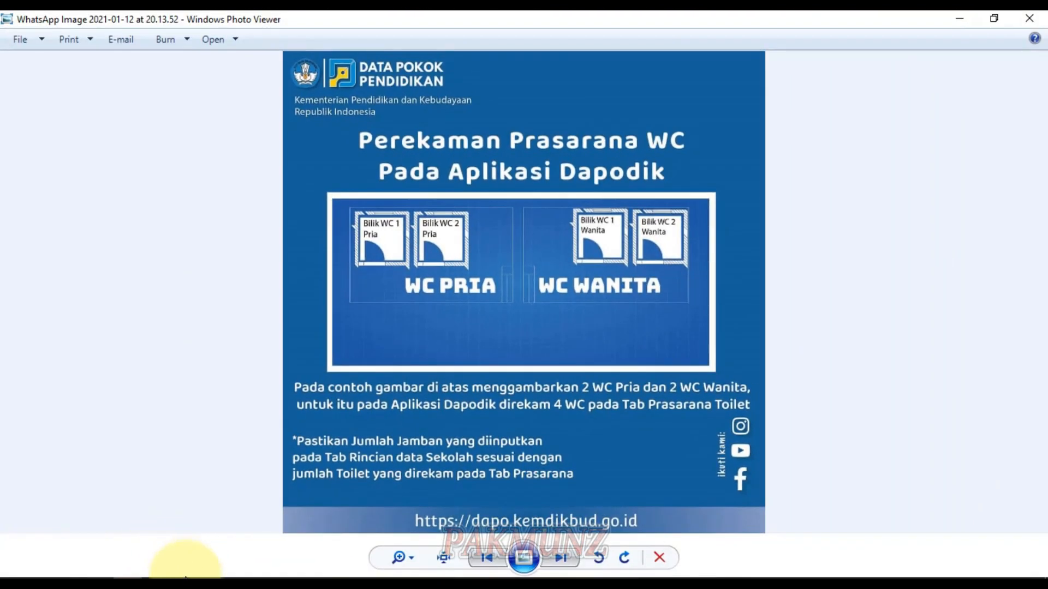
- Switch back to Dapodik and set the Sekolah page's usable toilet counts in Sanitasi (2020/2021 Genap) to 2 laki-laki, 2 perempuan and 0 bersama
{"action": "left_click", "coordinate": [100, 587]}
{"action": "left_click", "coordinate": [415, 235]}
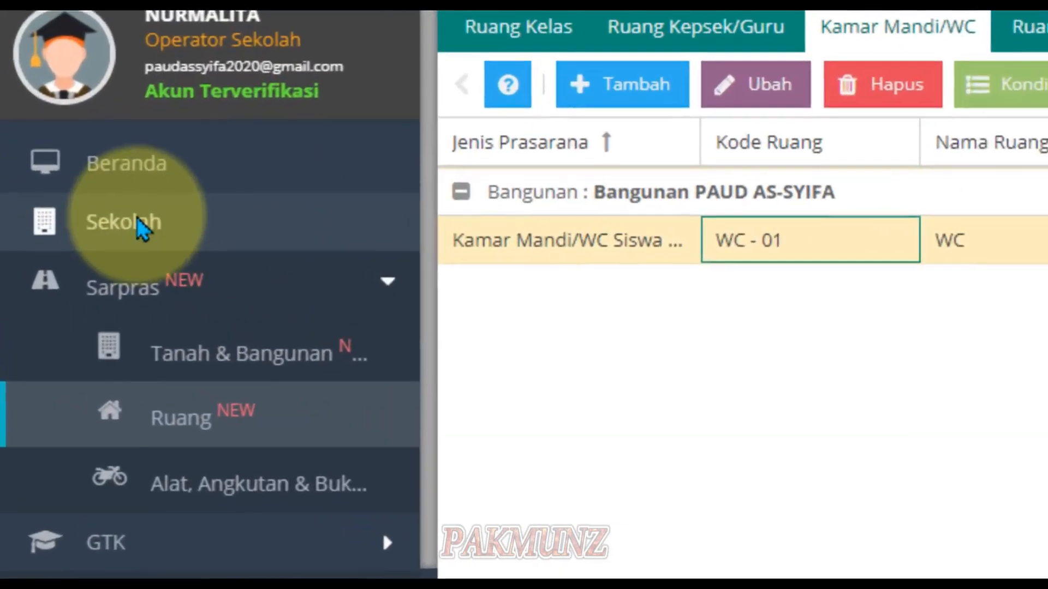
{"action": "left_click", "coordinate": [139, 224]}
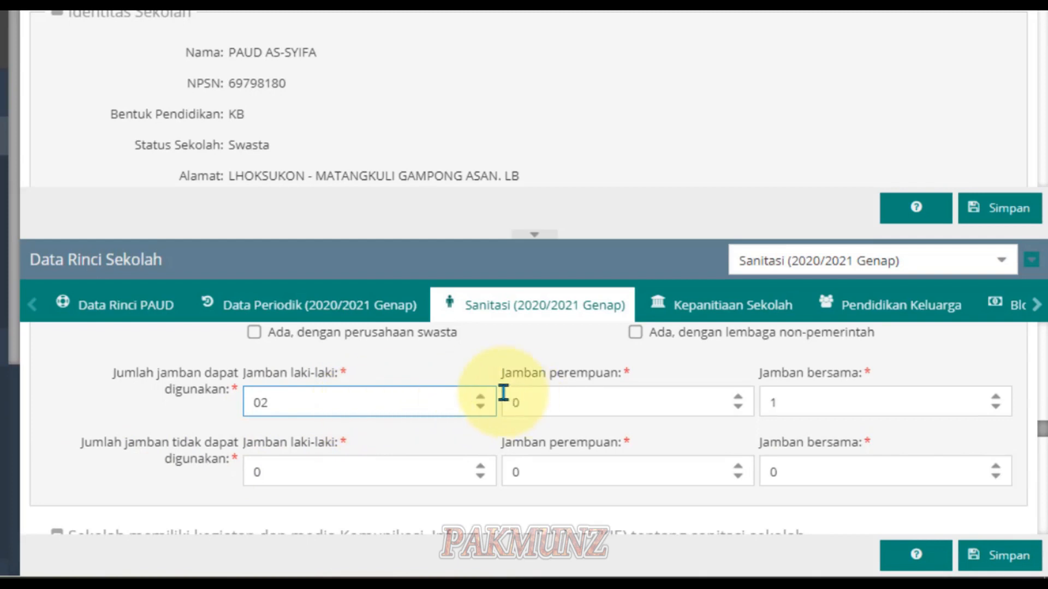
{"action": "left_click", "coordinate": [572, 392]}
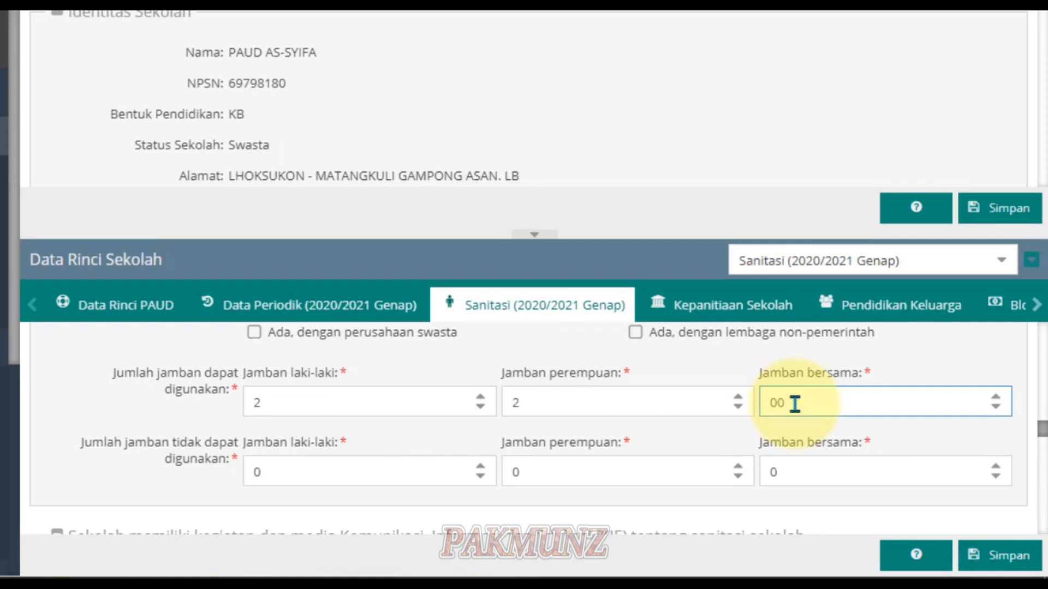
{"action": "left_click", "coordinate": [678, 360]}
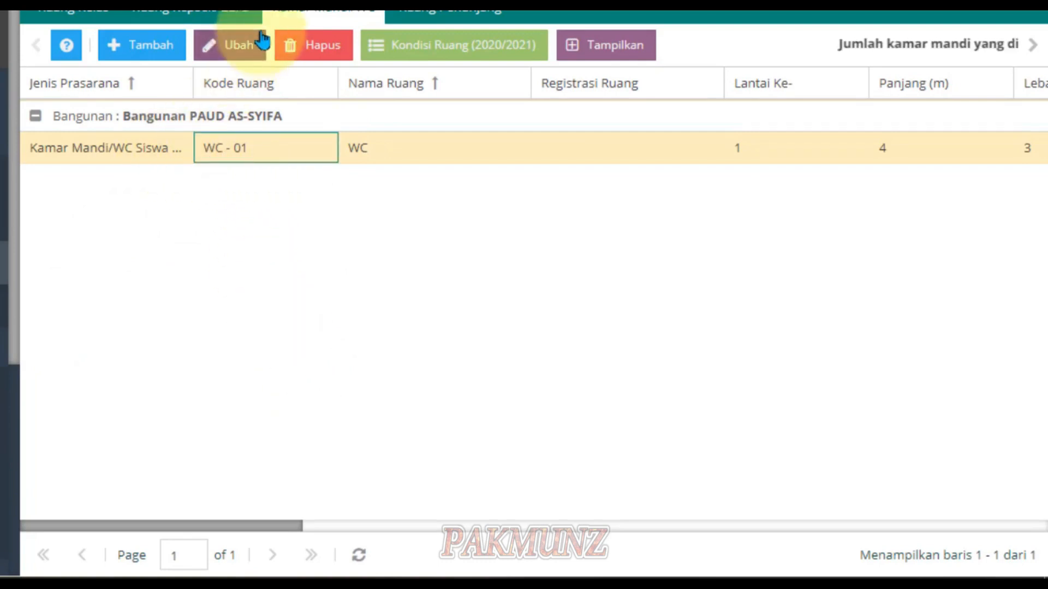
- Review the edit form of room WC - 01 under Kamar Mandi/WC, close it, and revisit the WC recording infographics in Windows Photo Viewer
{"action": "left_click", "coordinate": [221, 50]}
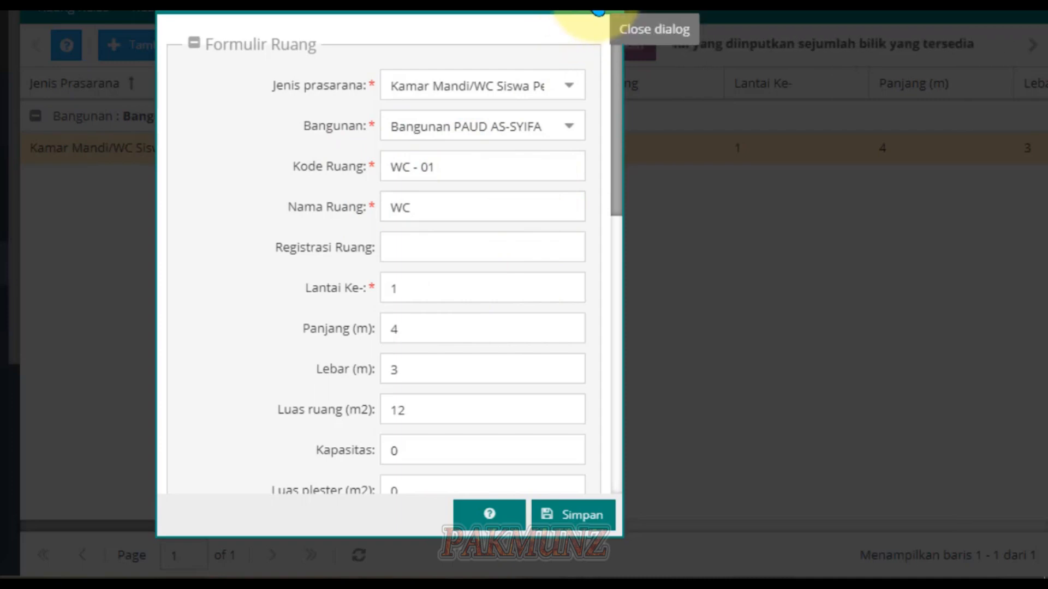
{"action": "left_click", "coordinate": [598, 11]}
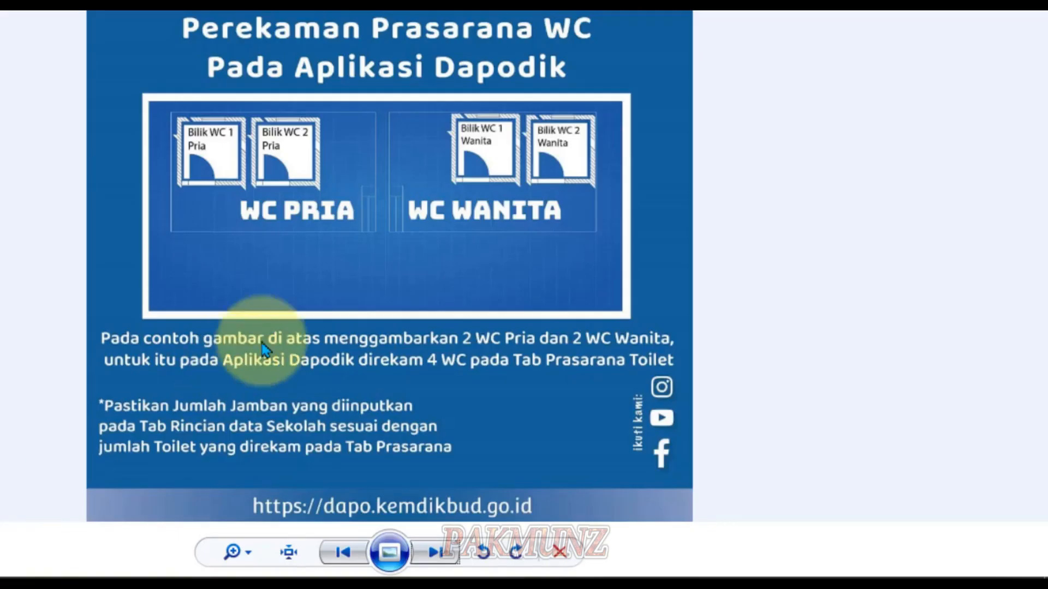
{"action": "left_click", "coordinate": [336, 557]}
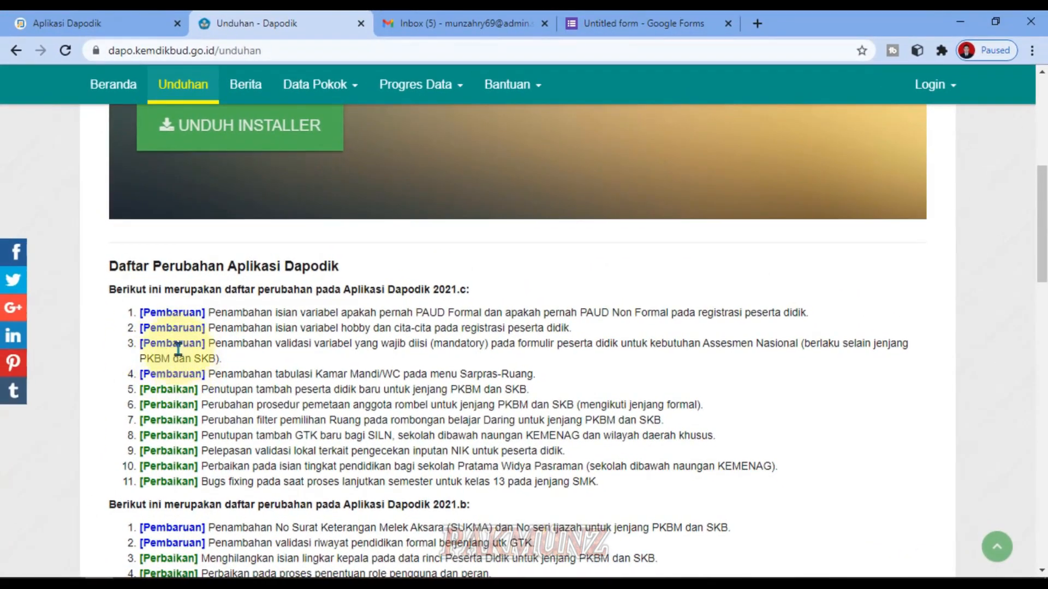
- On the Dapodik Unduhan page in Chrome, highlight the first five items of the 2021.c change list for review, and clear the selection
{"action": "left_click_drag", "start_coordinate": [140, 312], "coordinate": [528, 389]}
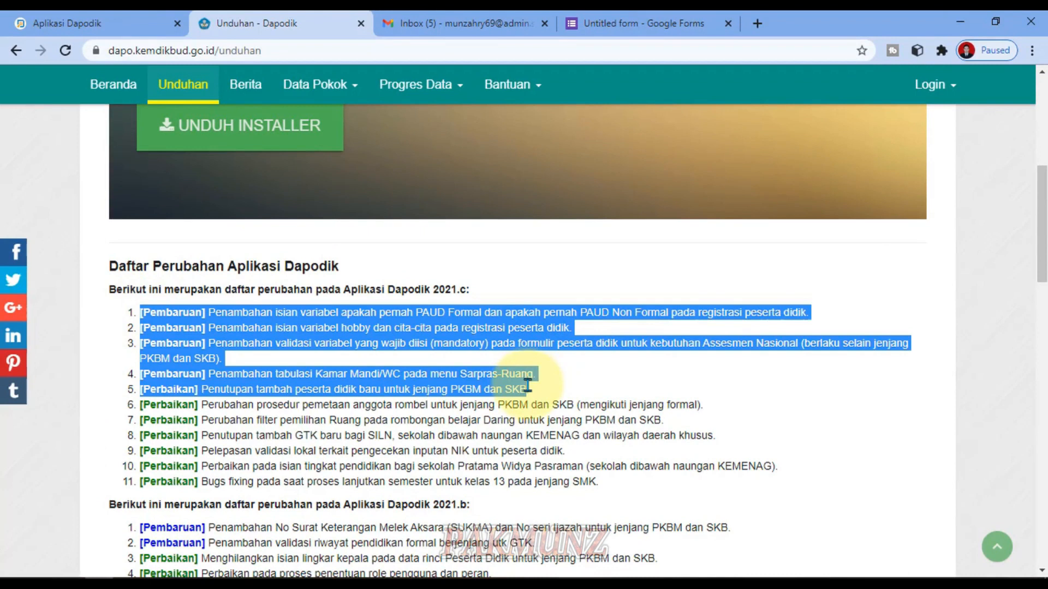
{"action": "left_click", "coordinate": [568, 376]}
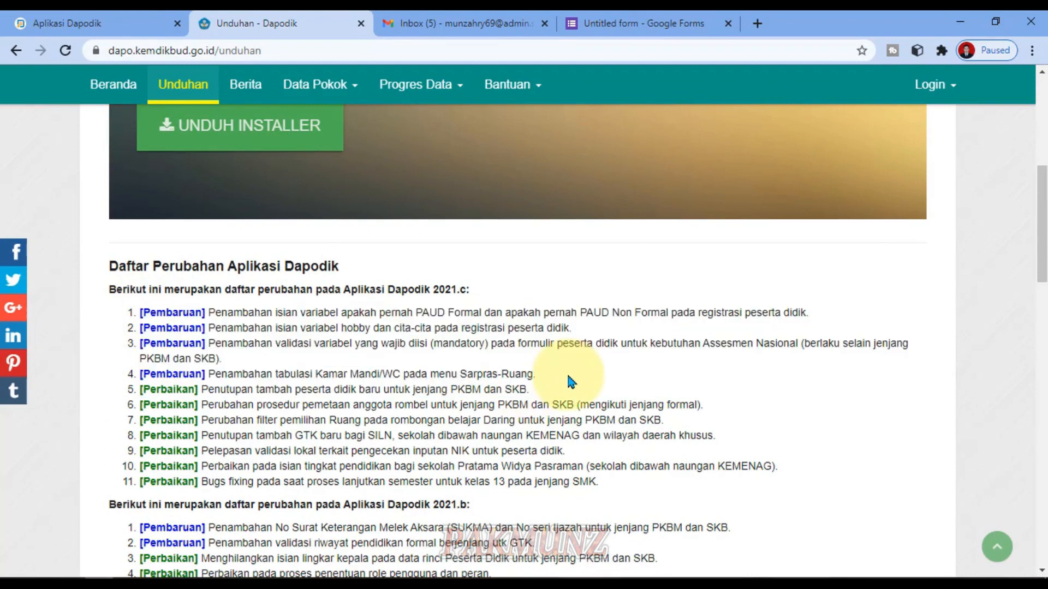